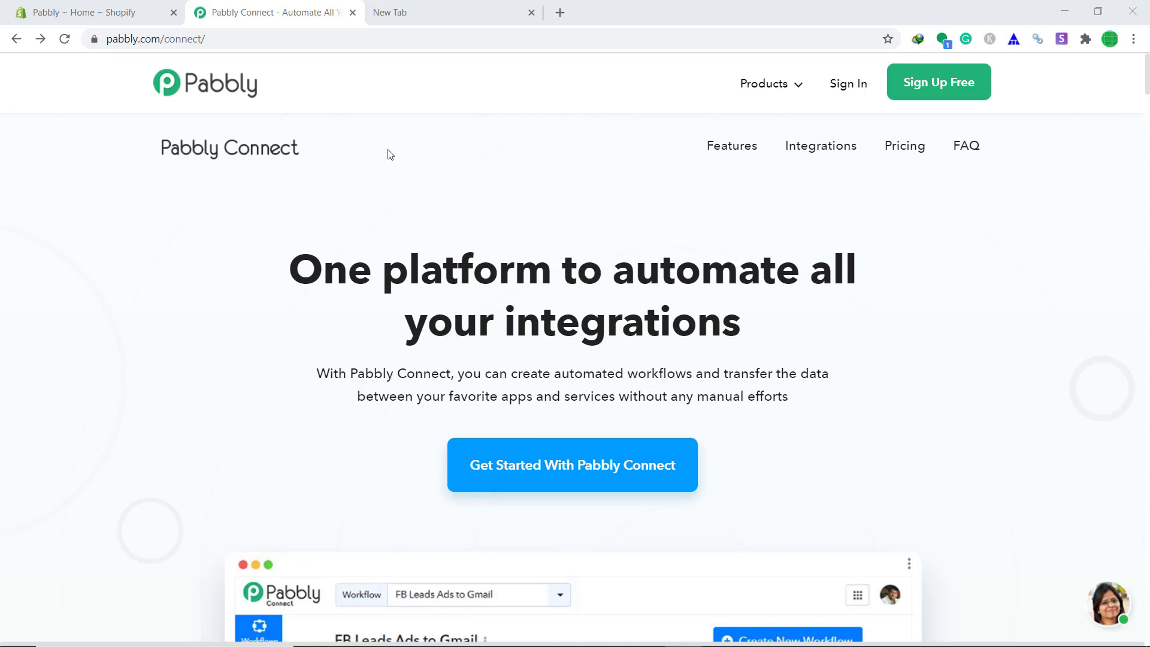
Sign in to Pabbly and open the Connect application.
{"action": "left_click", "coordinate": [847, 87]}
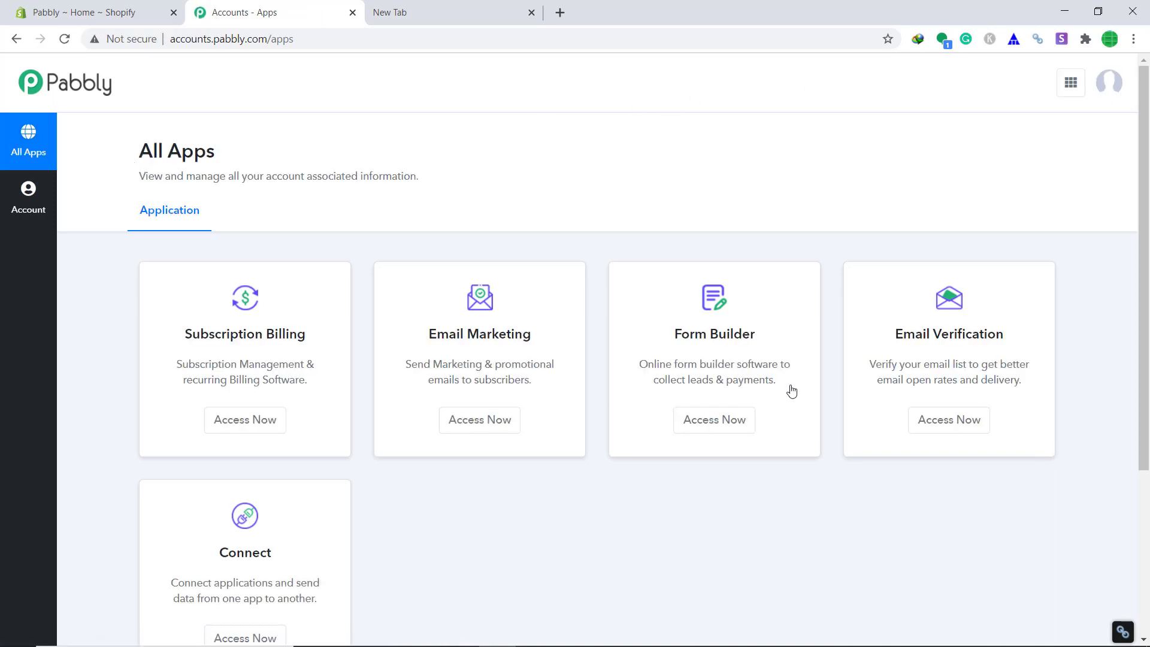
{"action": "scroll", "coordinate": [653, 306], "scroll_direction": "down", "scroll_amount": 2}
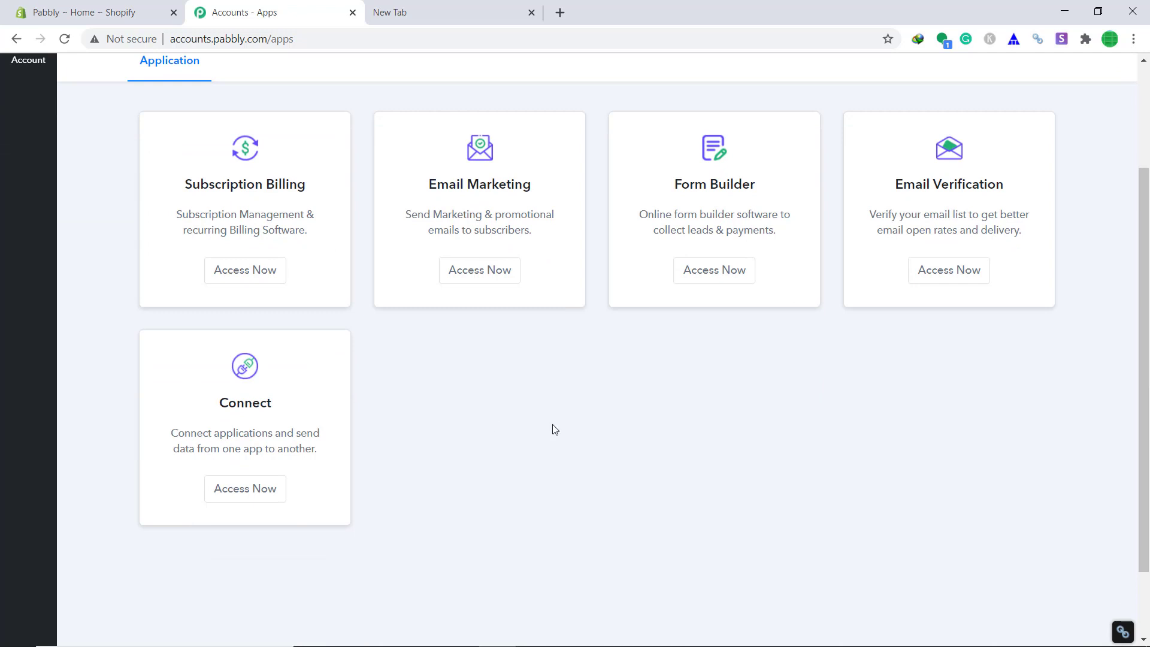
{"action": "left_click", "coordinate": [223, 500]}
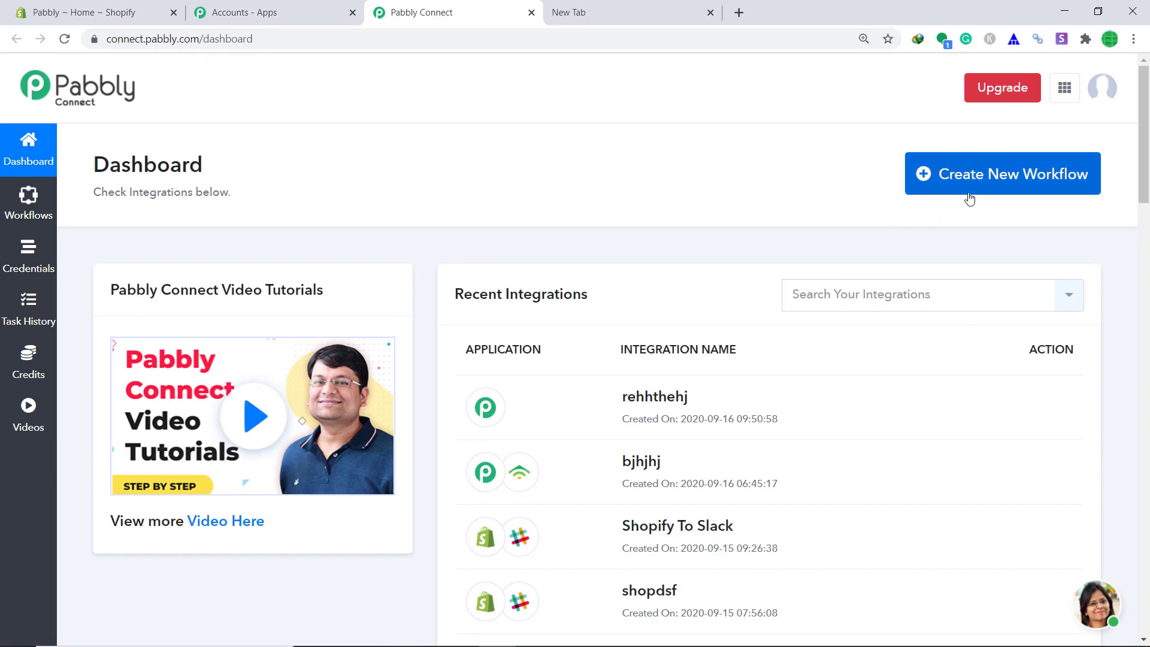
Create a new workflow named 'Shopify To Gmail'.
{"action": "left_click", "coordinate": [1045, 191]}
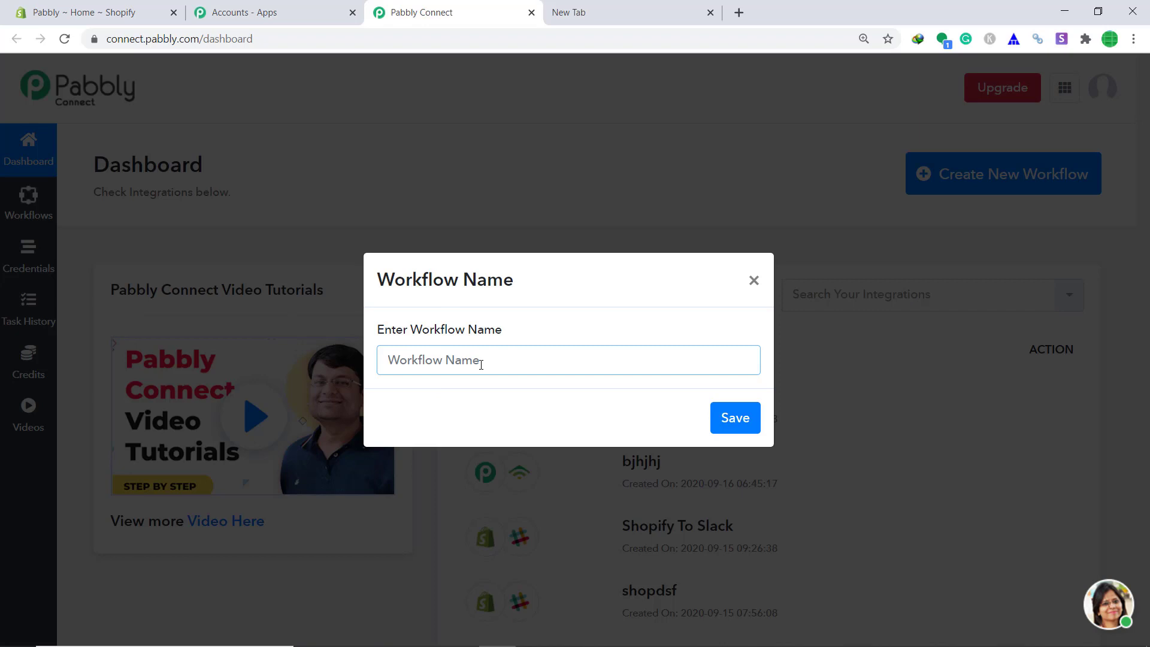
{"action": "type", "text": "Shopify To"}
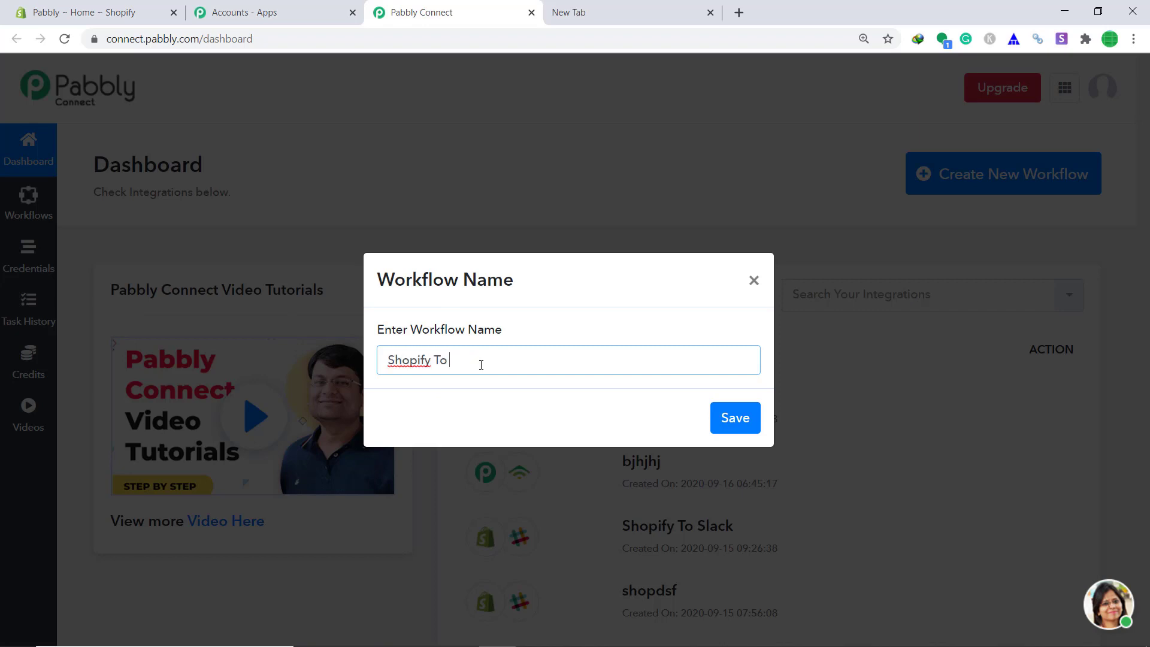
{"action": "type", "text": " Gmail"}
{"action": "left_click", "coordinate": [742, 418]}
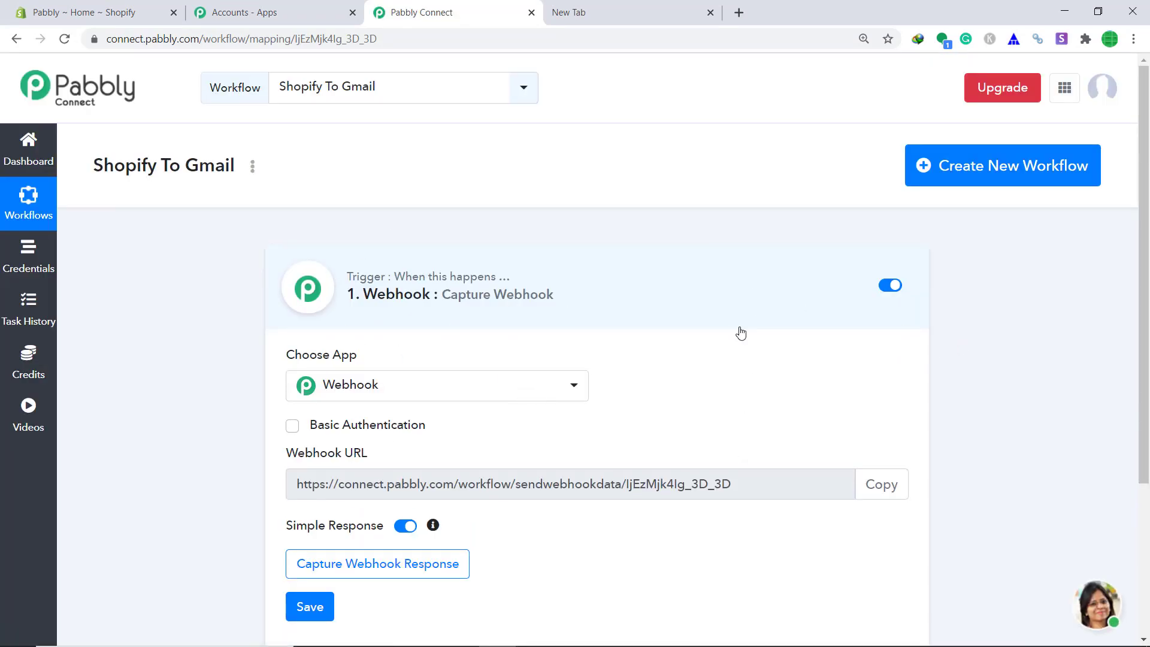
Set the trigger app to Shopify with the New Order event.
{"action": "left_click", "coordinate": [381, 393]}
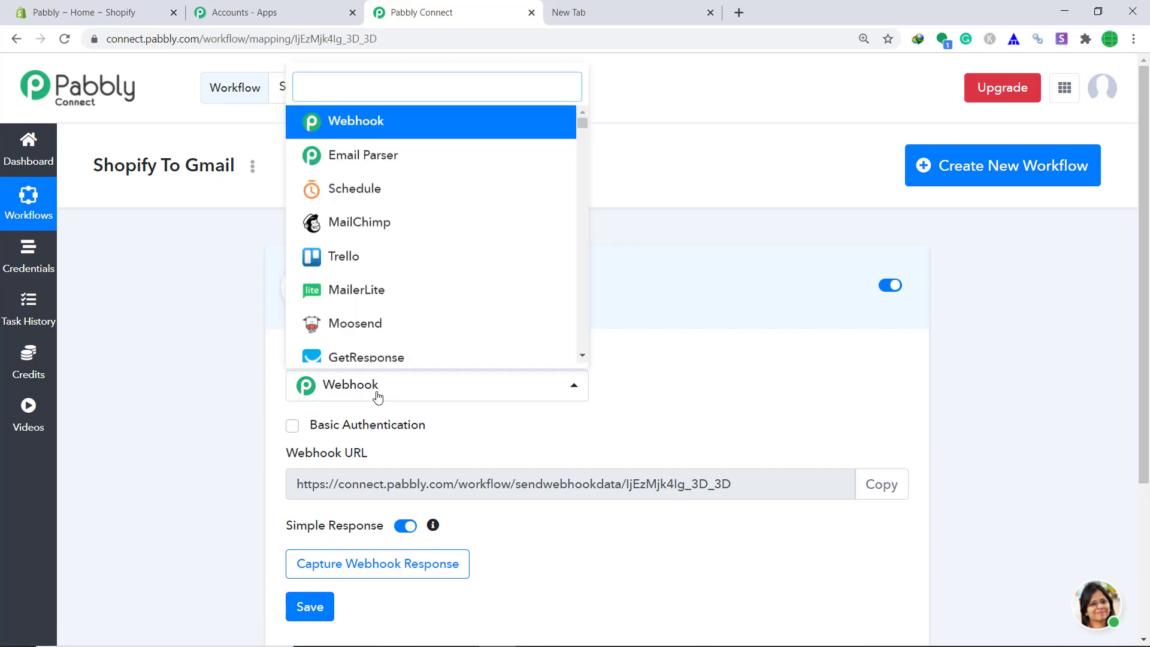
{"action": "type", "text": "shopi"}
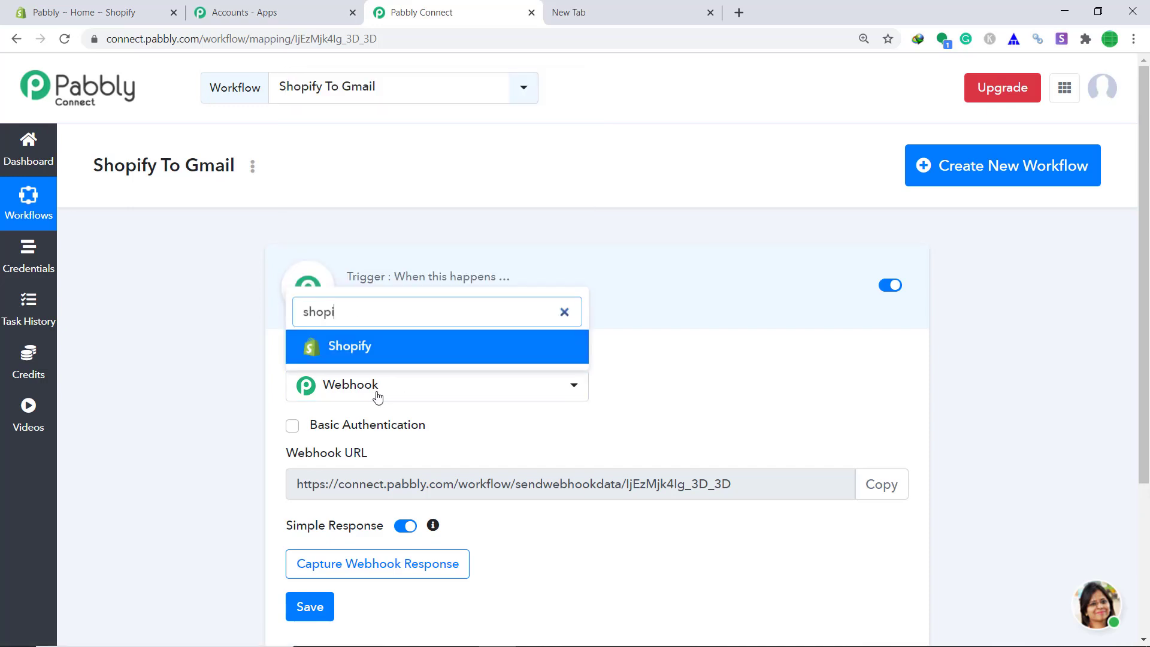
{"action": "left_click", "coordinate": [390, 352]}
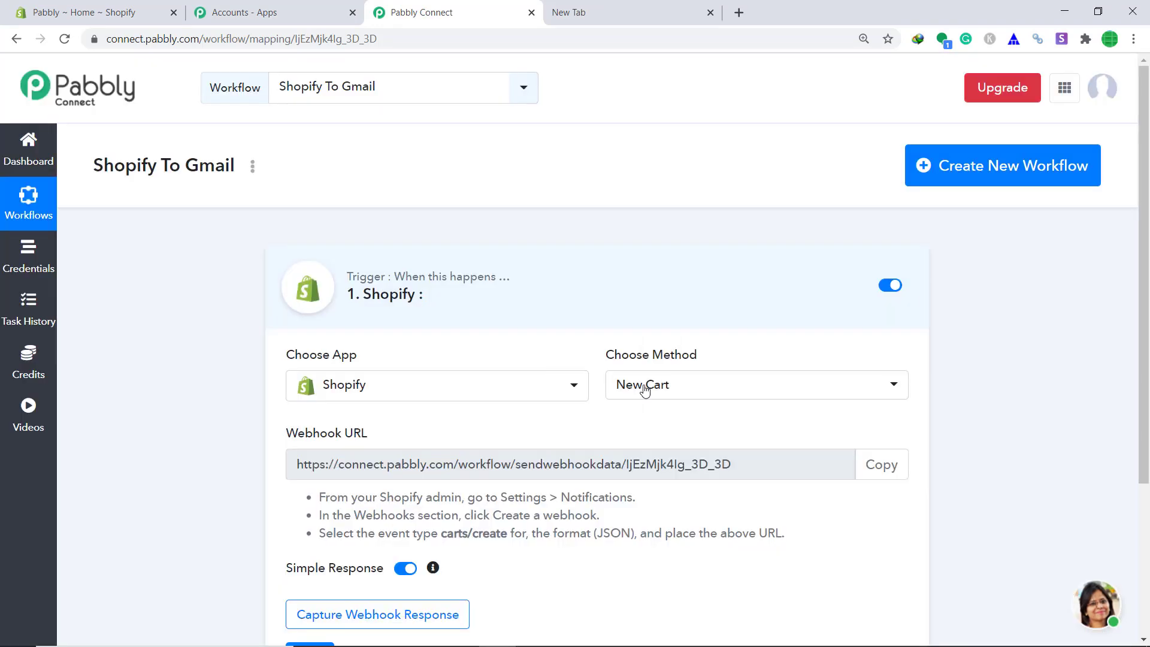
{"action": "left_click", "coordinate": [757, 392]}
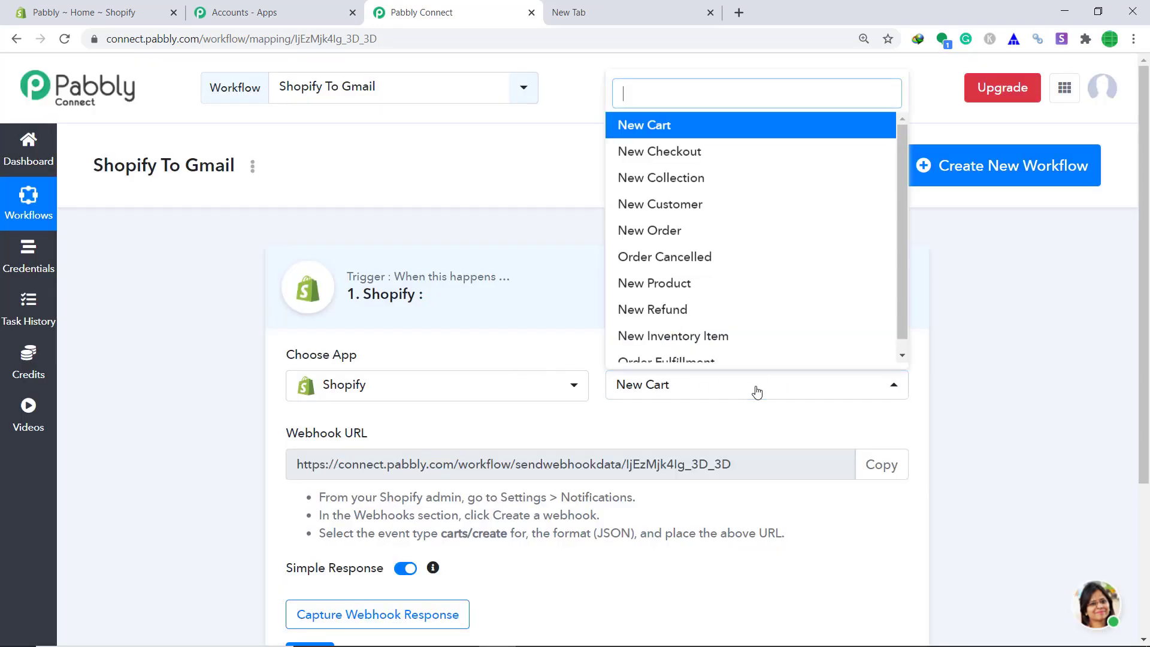
{"action": "left_click", "coordinate": [713, 231]}
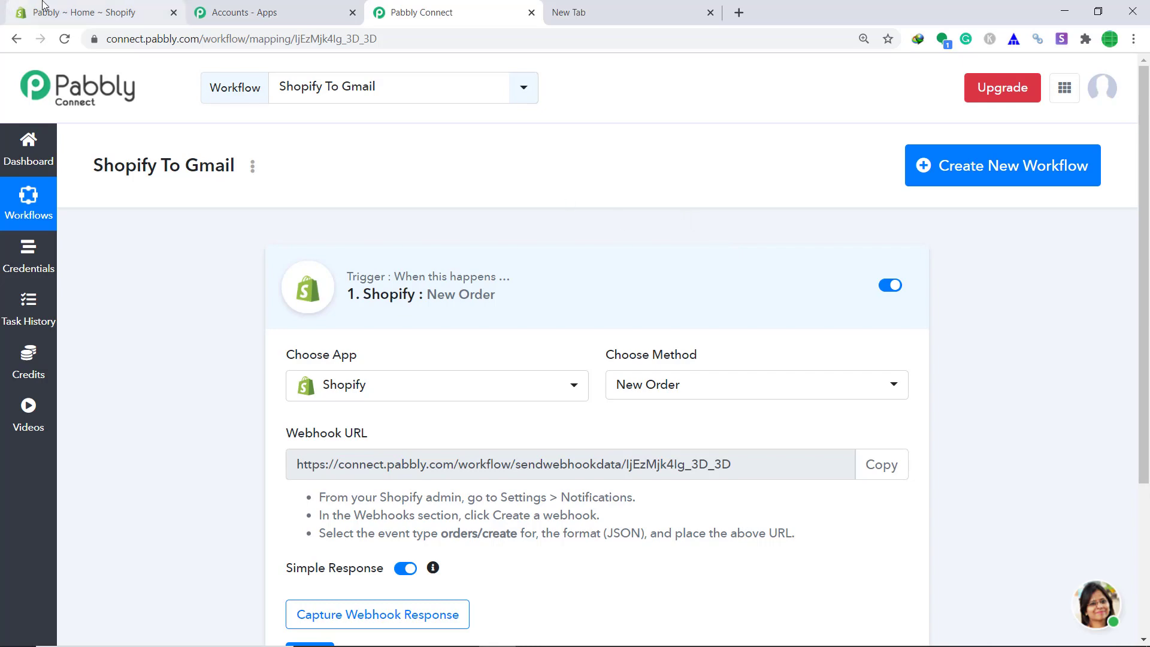
In the Shopify admin, go to Settings > Notifications and start creating a webhook.
{"action": "left_click", "coordinate": [63, 5]}
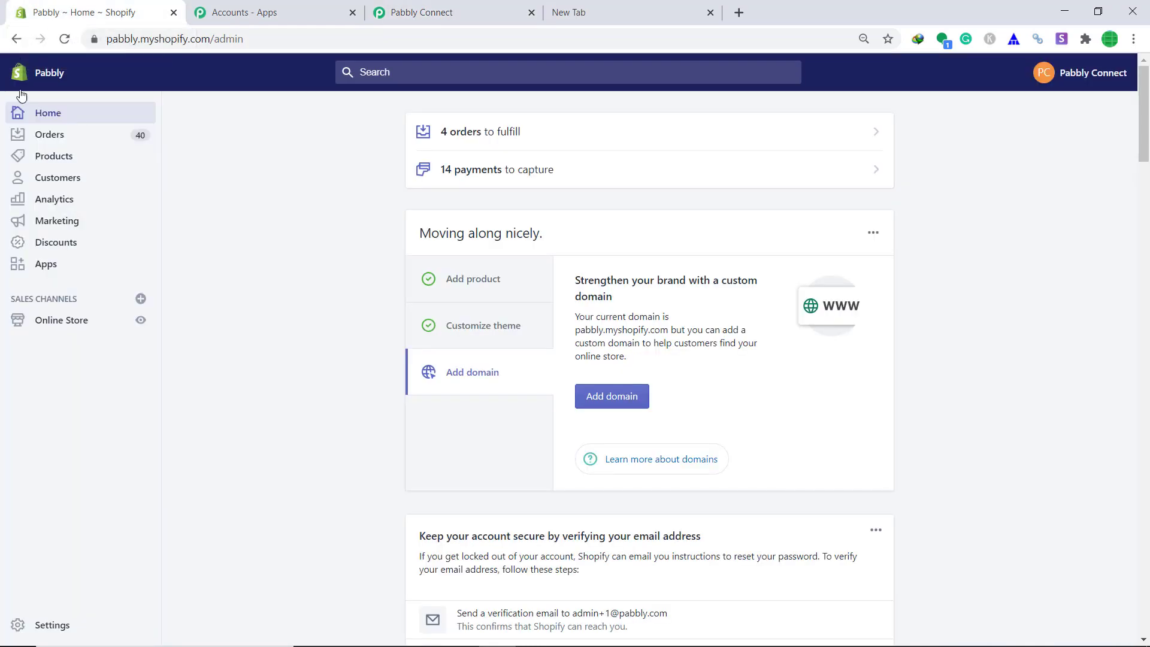
{"action": "left_click", "coordinate": [12, 625]}
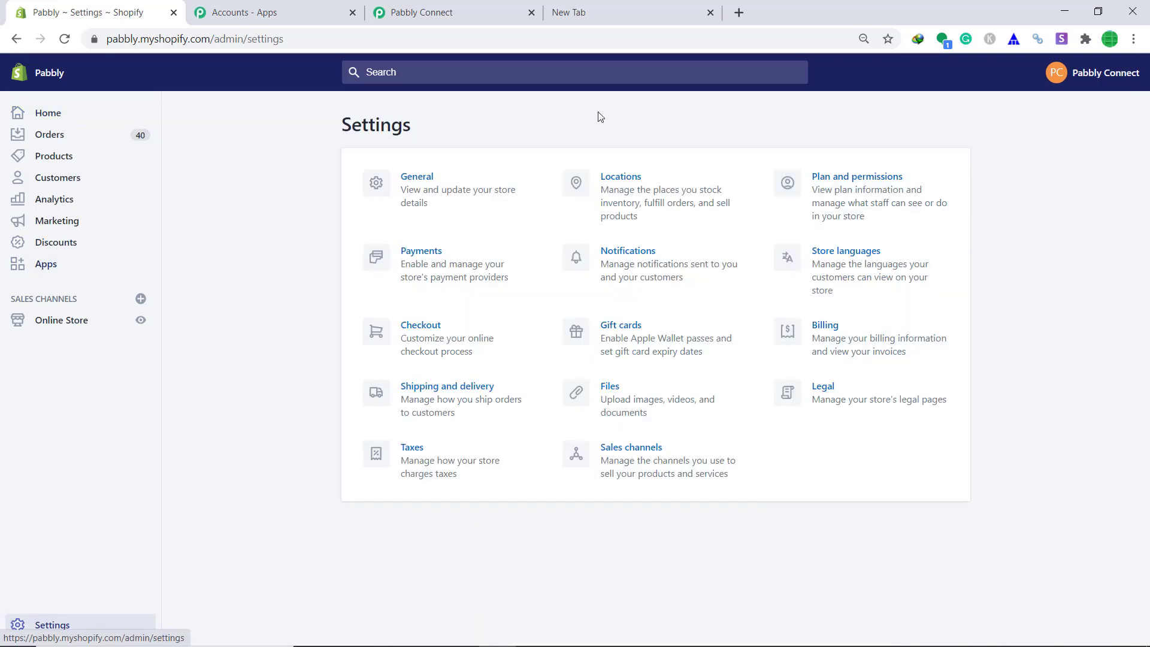
{"action": "left_click", "coordinate": [644, 271]}
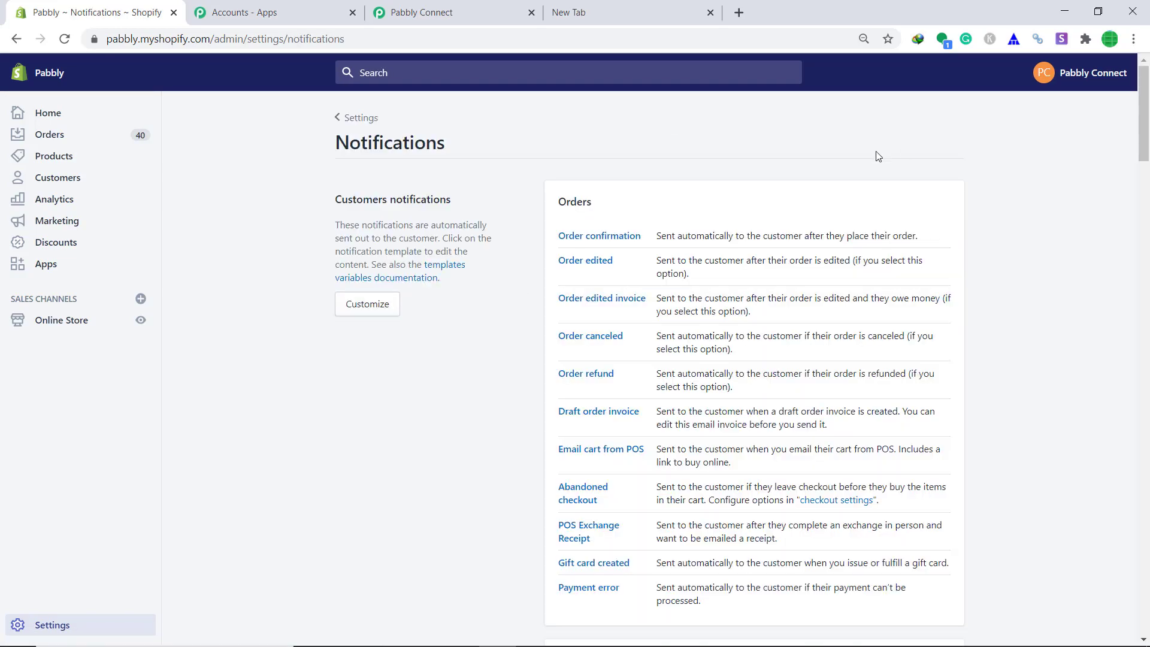
{"action": "scroll", "coordinate": [935, 209], "scroll_direction": "down", "scroll_amount": 20}
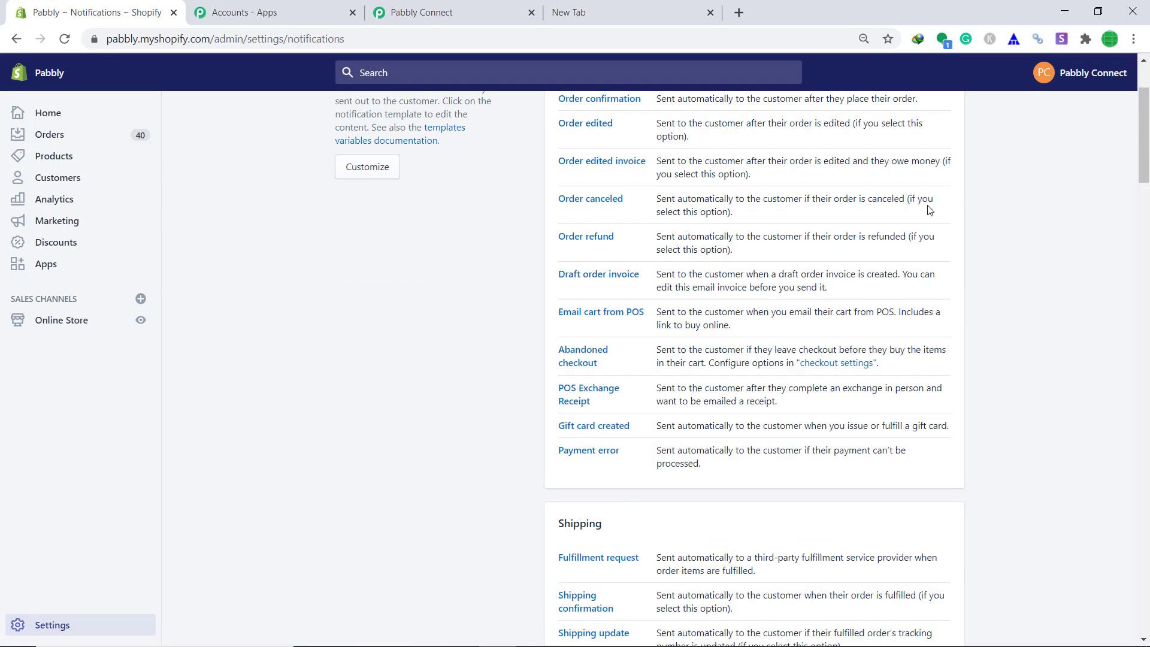
{"action": "scroll", "coordinate": [925, 224], "scroll_direction": "down", "scroll_amount": 5}
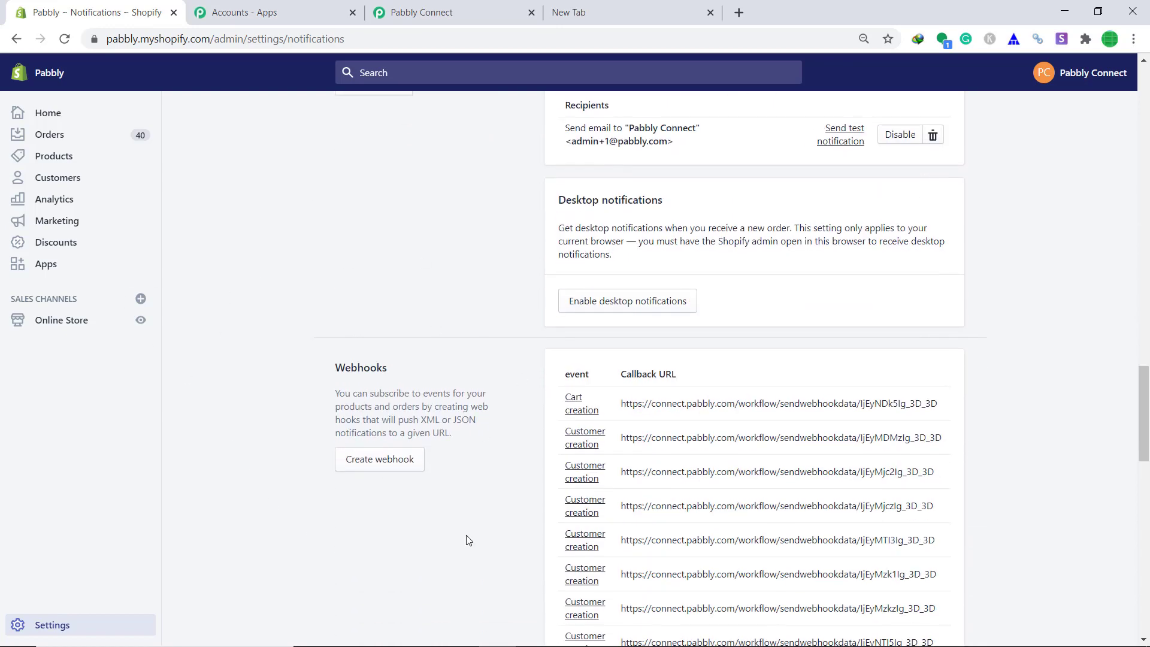
{"action": "left_click", "coordinate": [390, 466]}
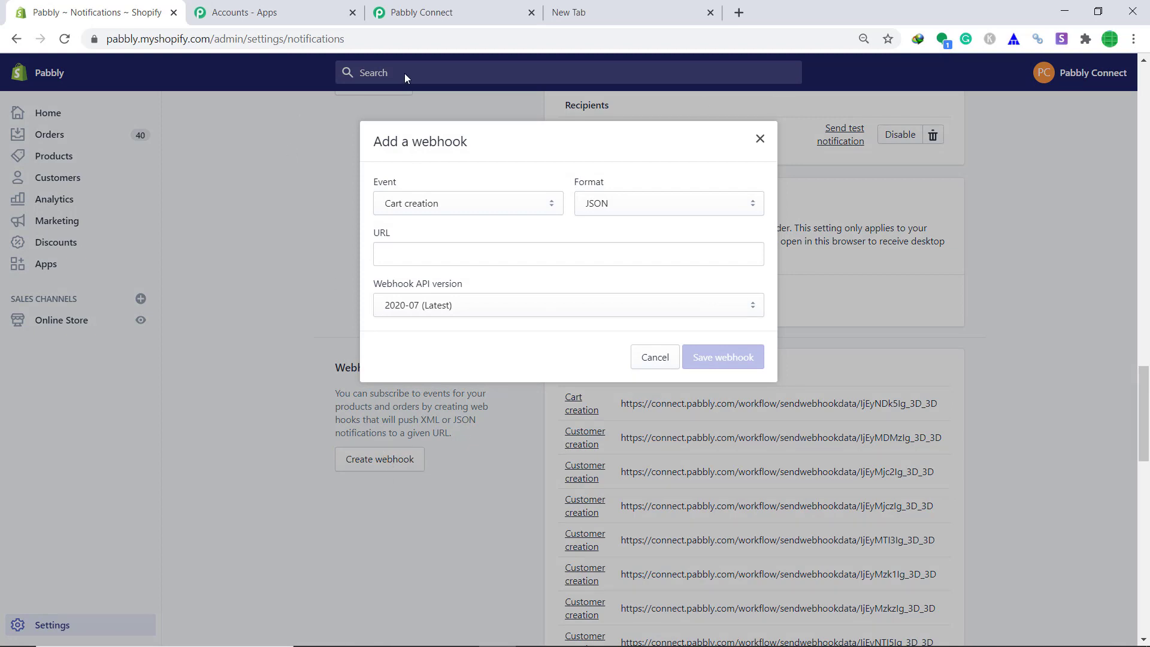
Set the Shopify webhook event to Order creation.
{"action": "left_click", "coordinate": [422, 206]}
{"action": "scroll", "coordinate": [425, 354], "scroll_direction": "down", "scroll_amount": 3}
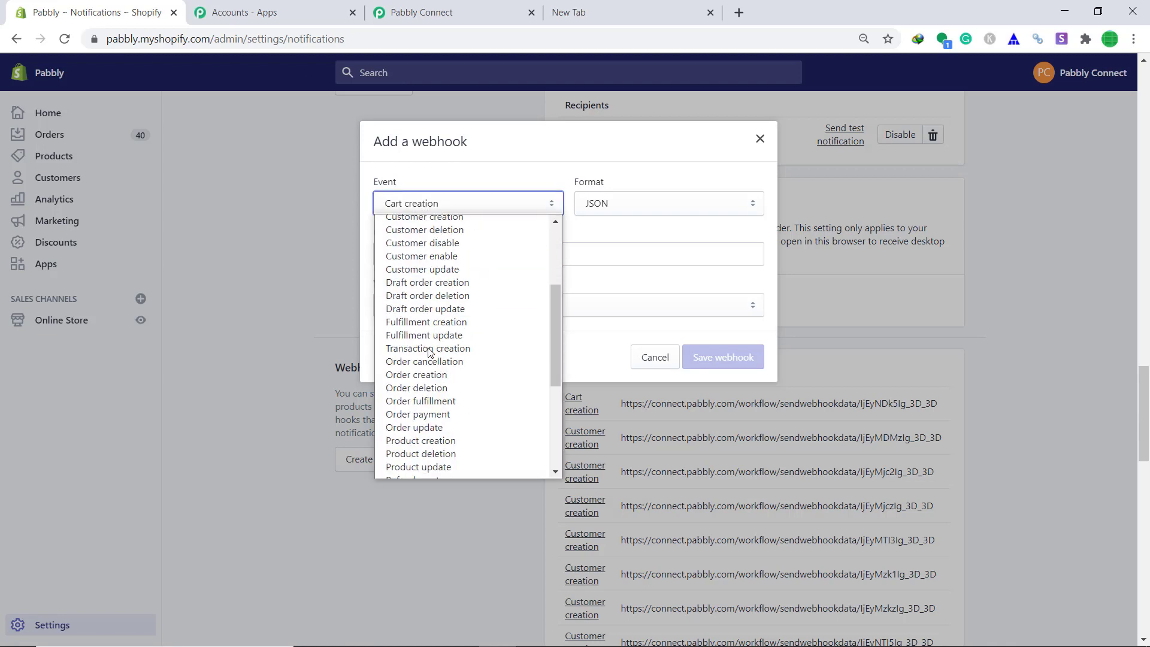
{"action": "left_click", "coordinate": [423, 375]}
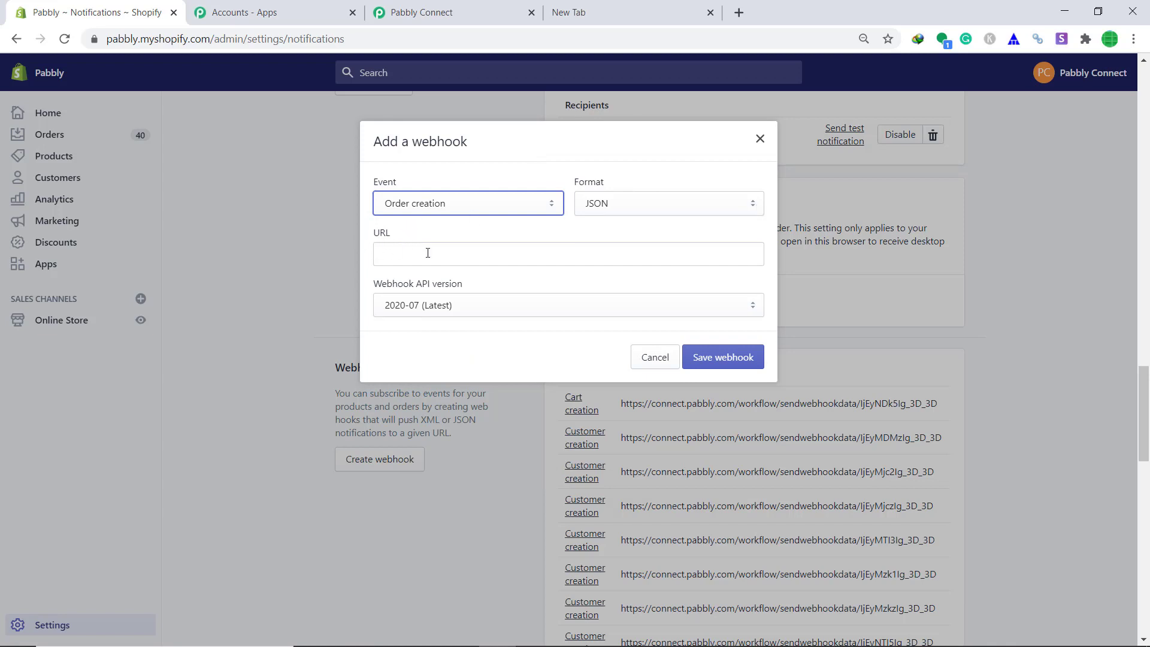
Paste the copied Pabbly Connect webhook URL into the URL field and save the webhook.
{"action": "left_click", "coordinate": [450, 13]}
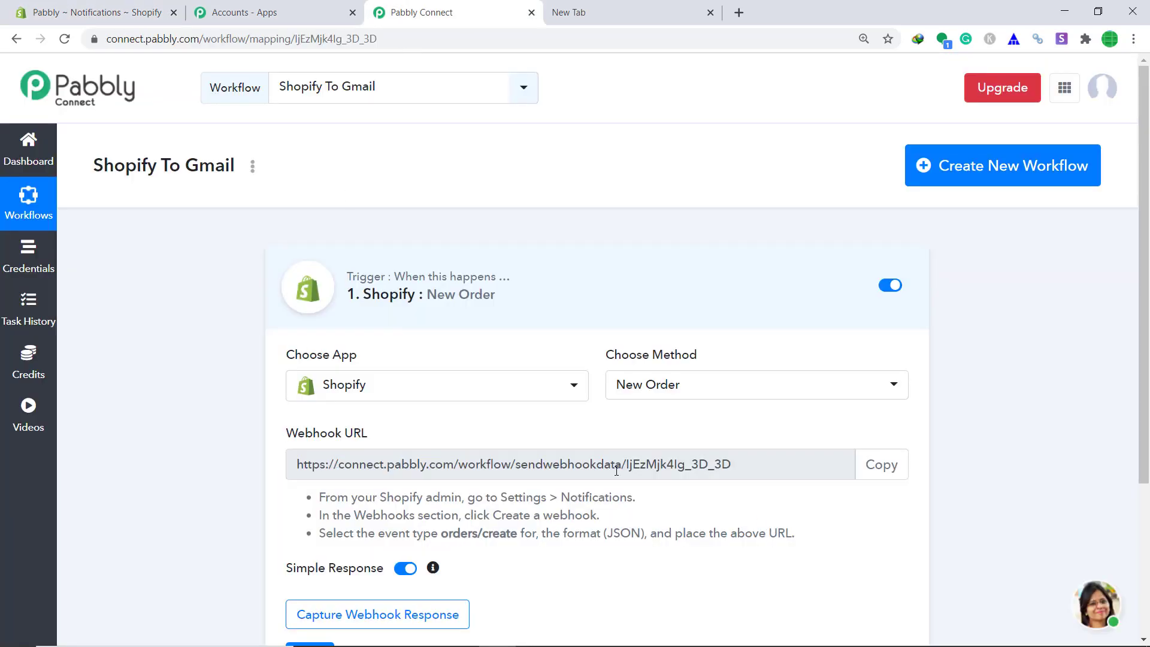
{"action": "left_click", "coordinate": [881, 464]}
{"action": "left_click", "coordinate": [96, 13]}
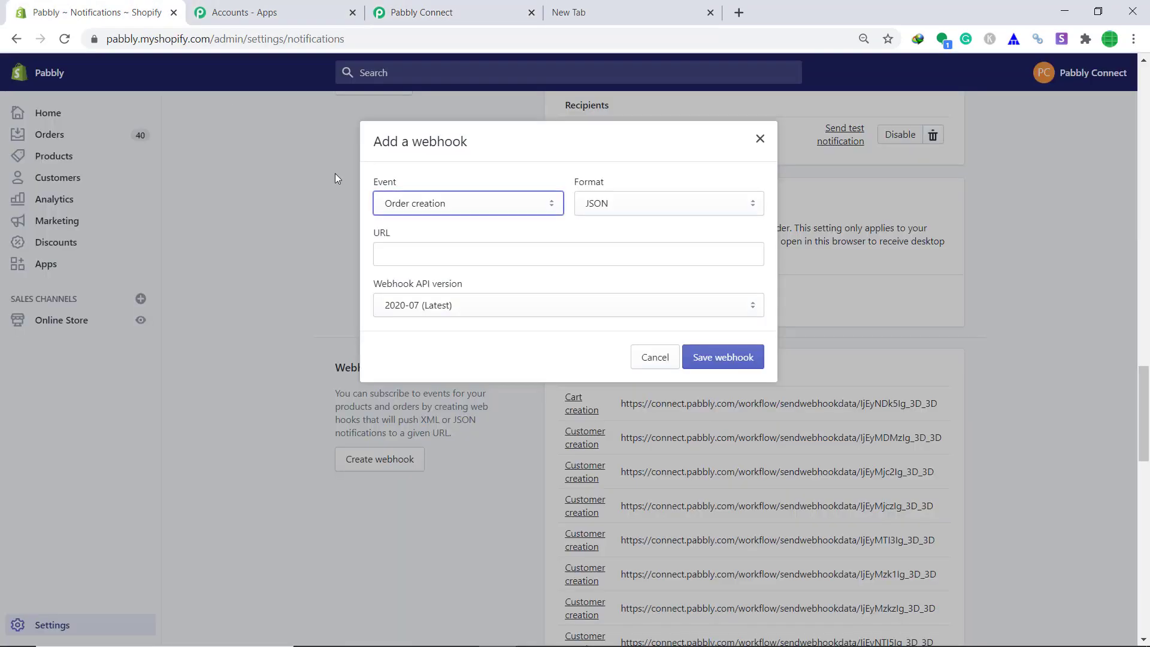
{"action": "right_click", "coordinate": [467, 251]}
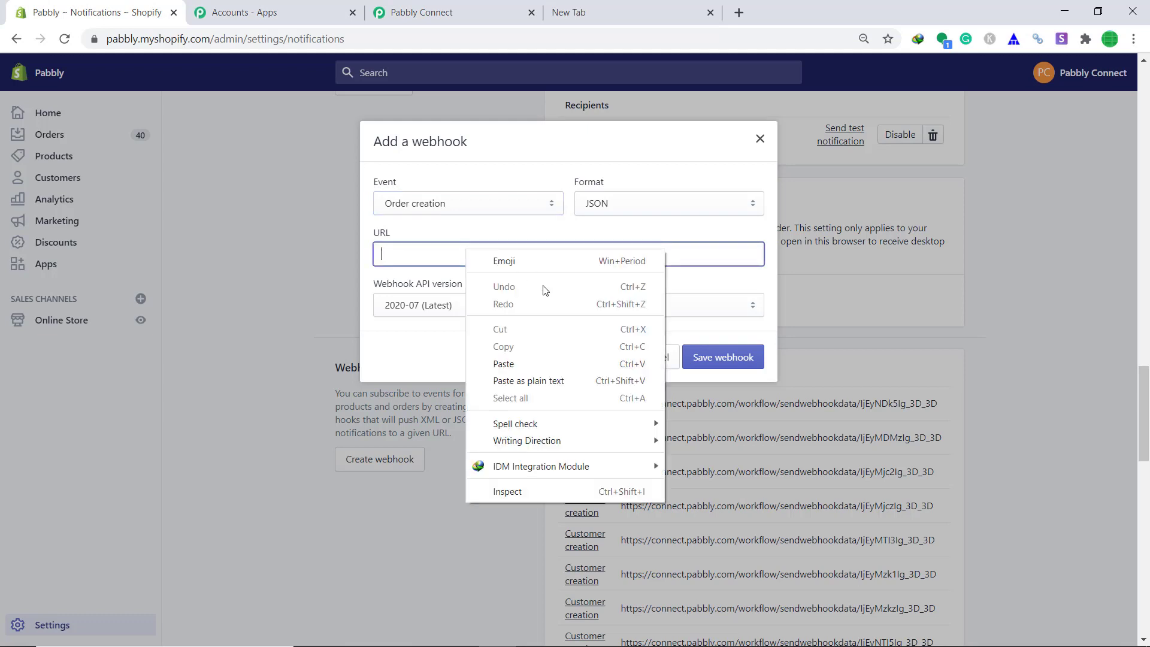
{"action": "left_click", "coordinate": [520, 362]}
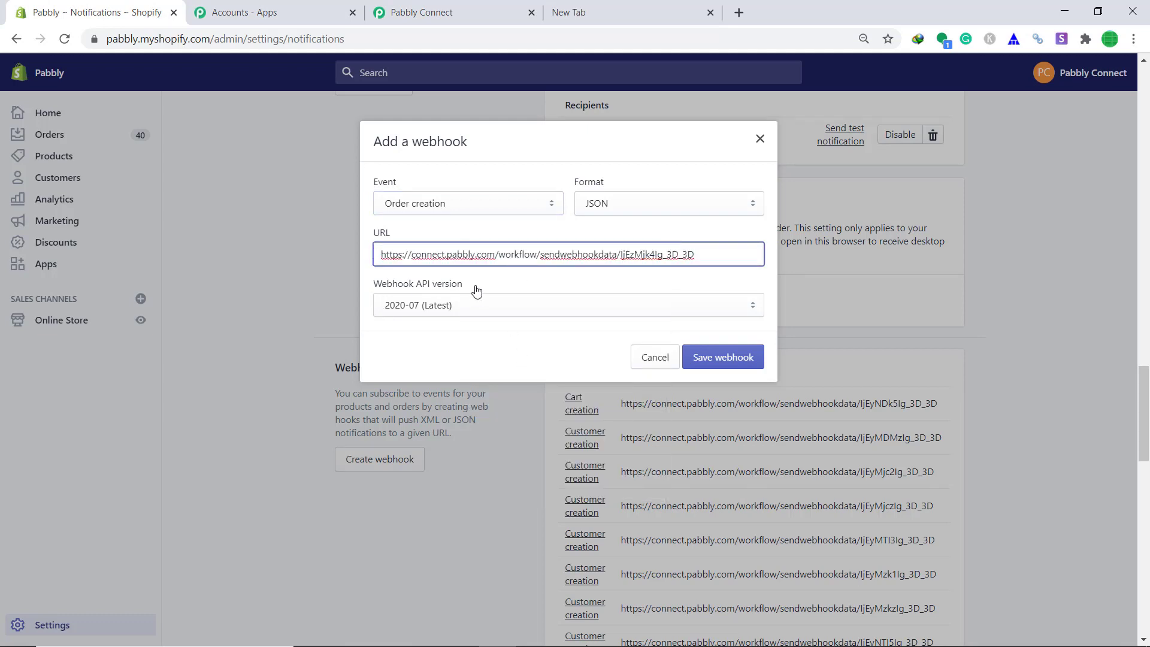
{"action": "left_click", "coordinate": [743, 365]}
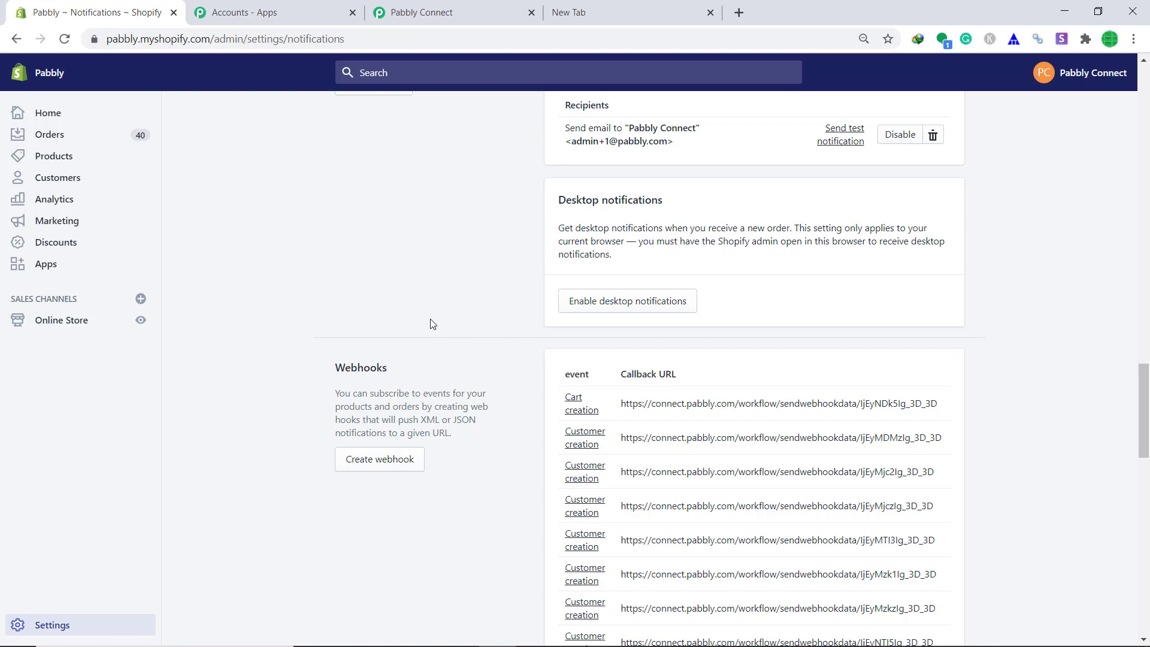
Start Capture Webhook Response in Pabbly Connect, then return to Shopify's Notifications page.
{"action": "left_click", "coordinate": [422, 12]}
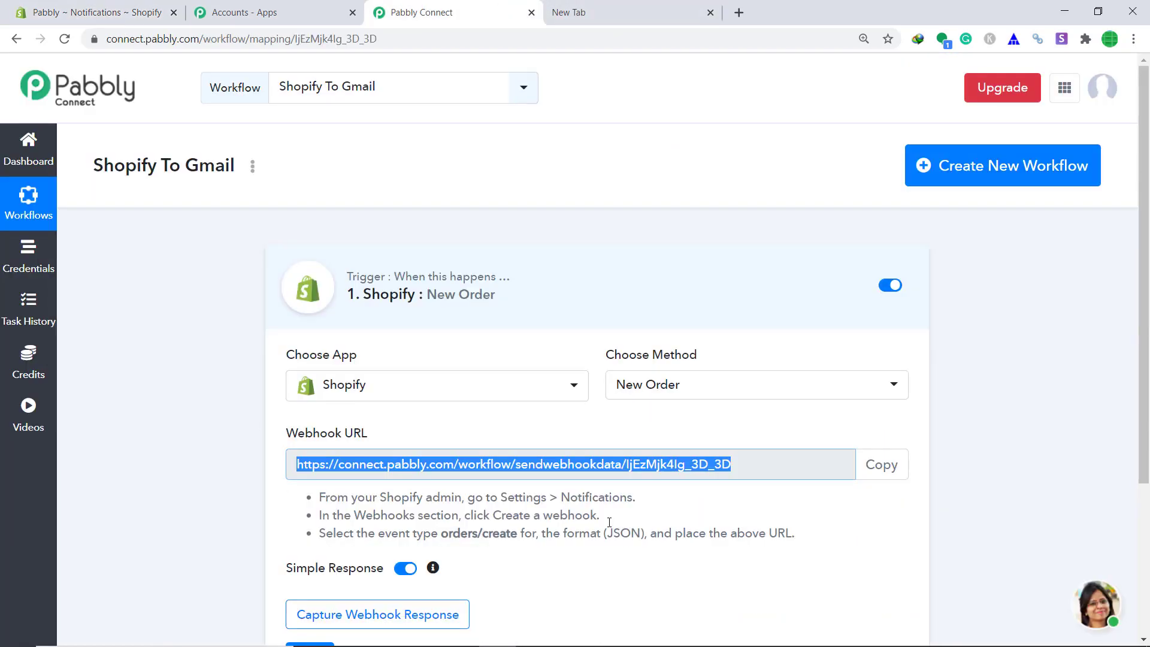
{"action": "left_click", "coordinate": [365, 617]}
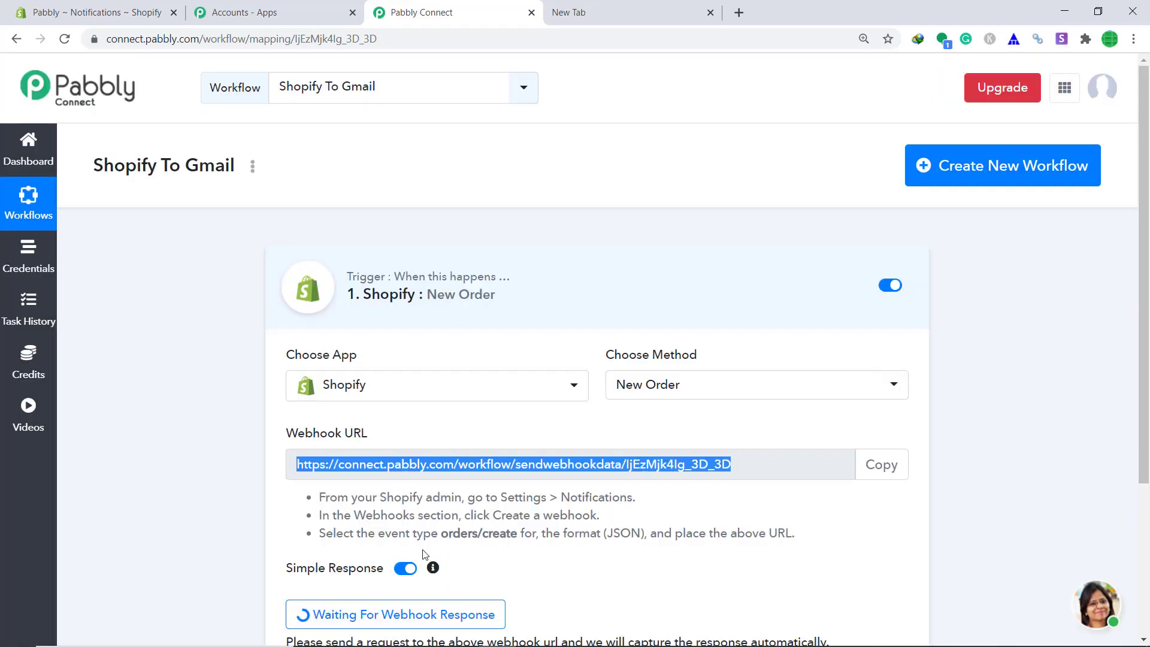
{"action": "scroll", "coordinate": [425, 554], "scroll_direction": "down", "scroll_amount": 1}
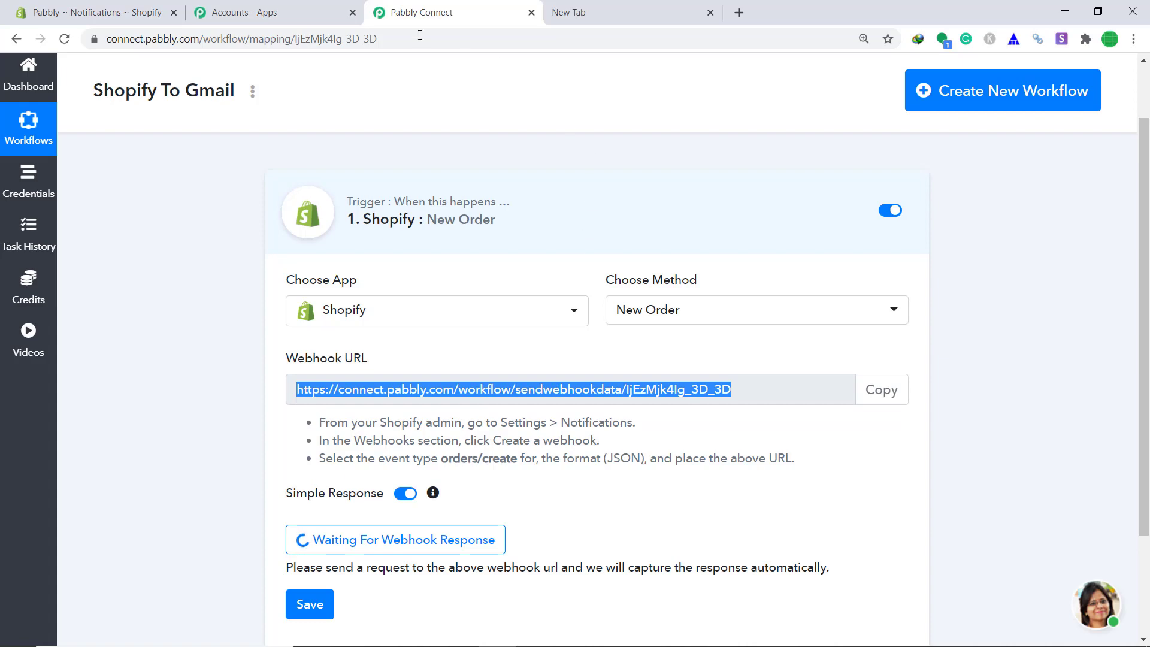
{"action": "left_click", "coordinate": [102, 10]}
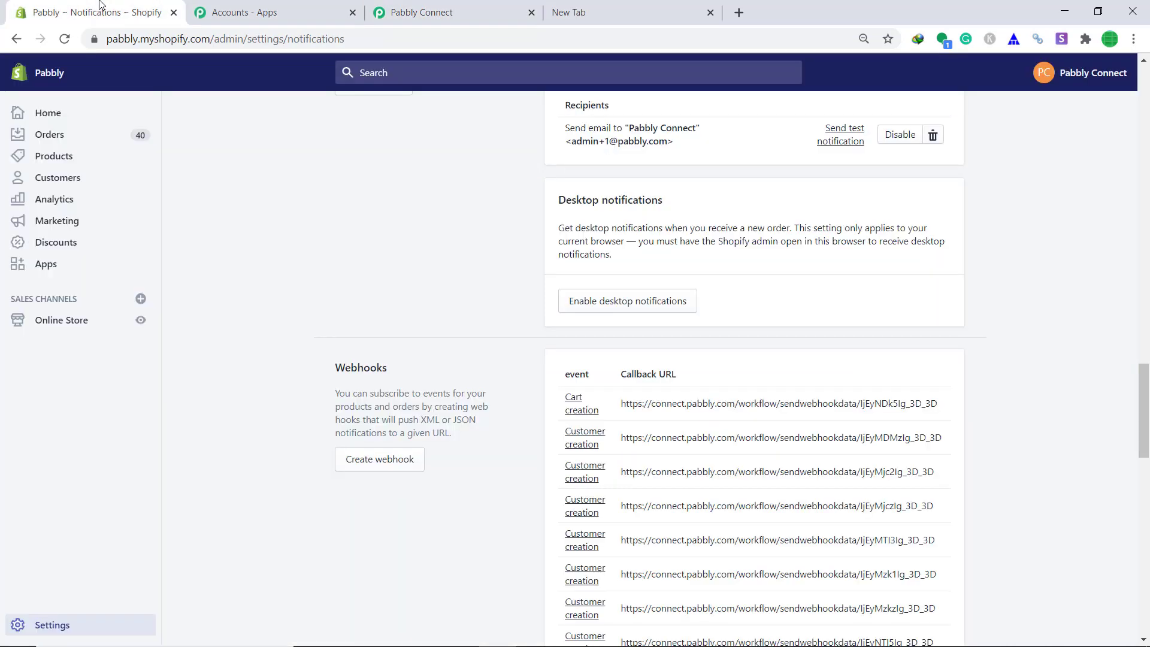
Buy the Big B T Shirt from the storefront catalog, autofilling customer details through shipping.
{"action": "left_click", "coordinate": [141, 324]}
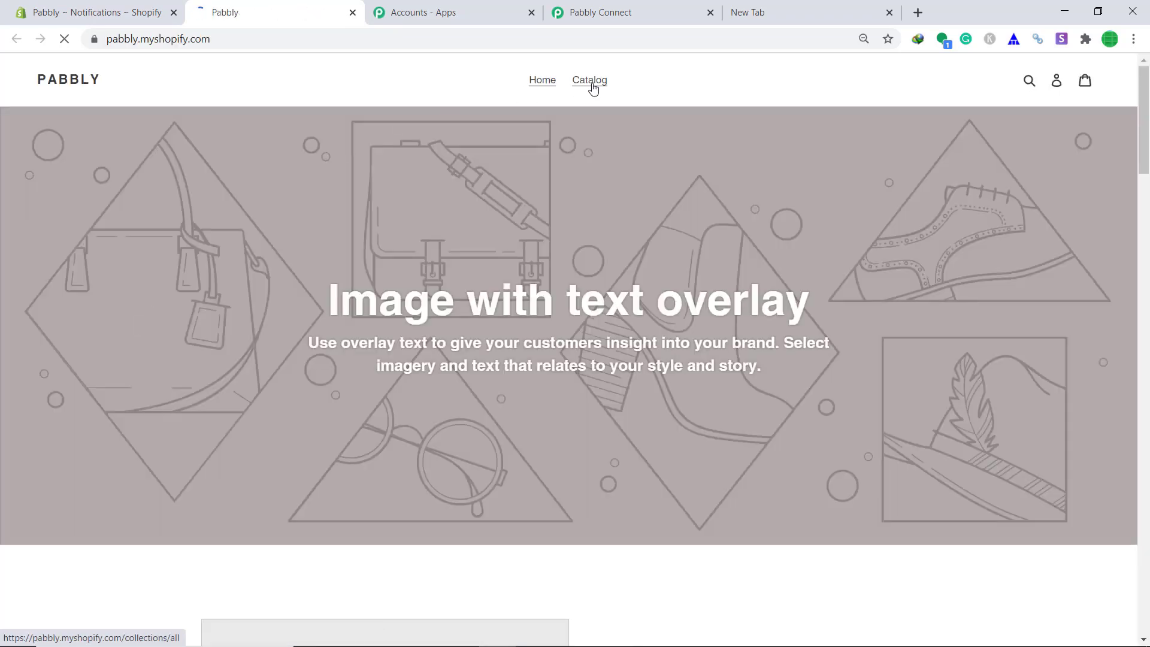
{"action": "left_click", "coordinate": [593, 89]}
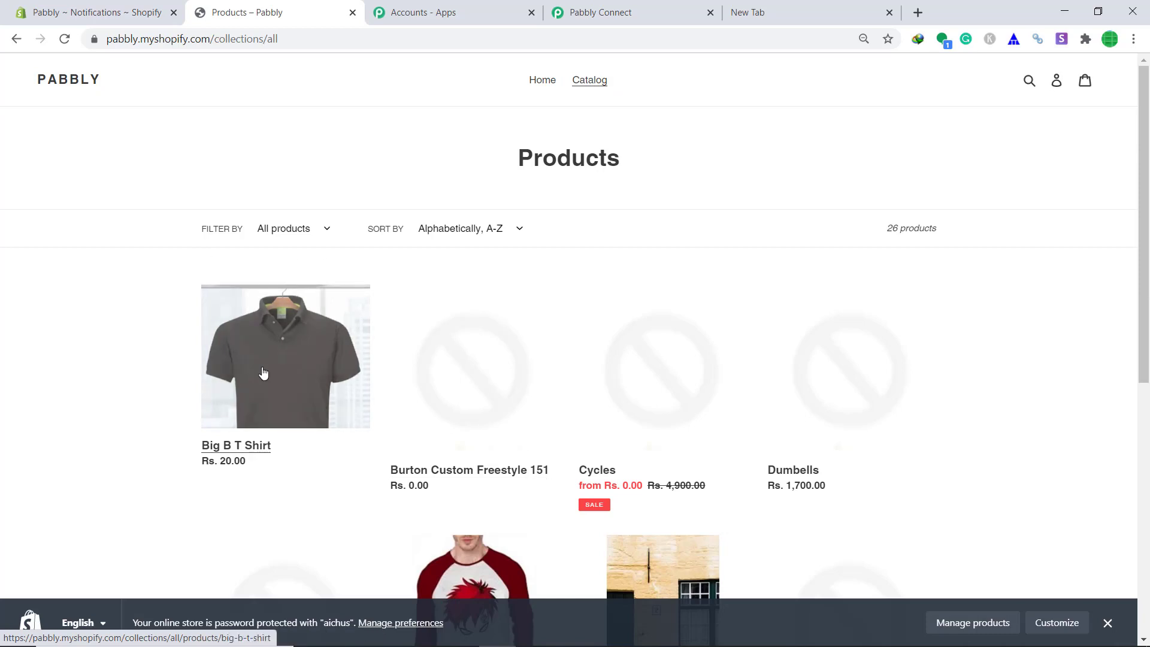
{"action": "left_click", "coordinate": [259, 348]}
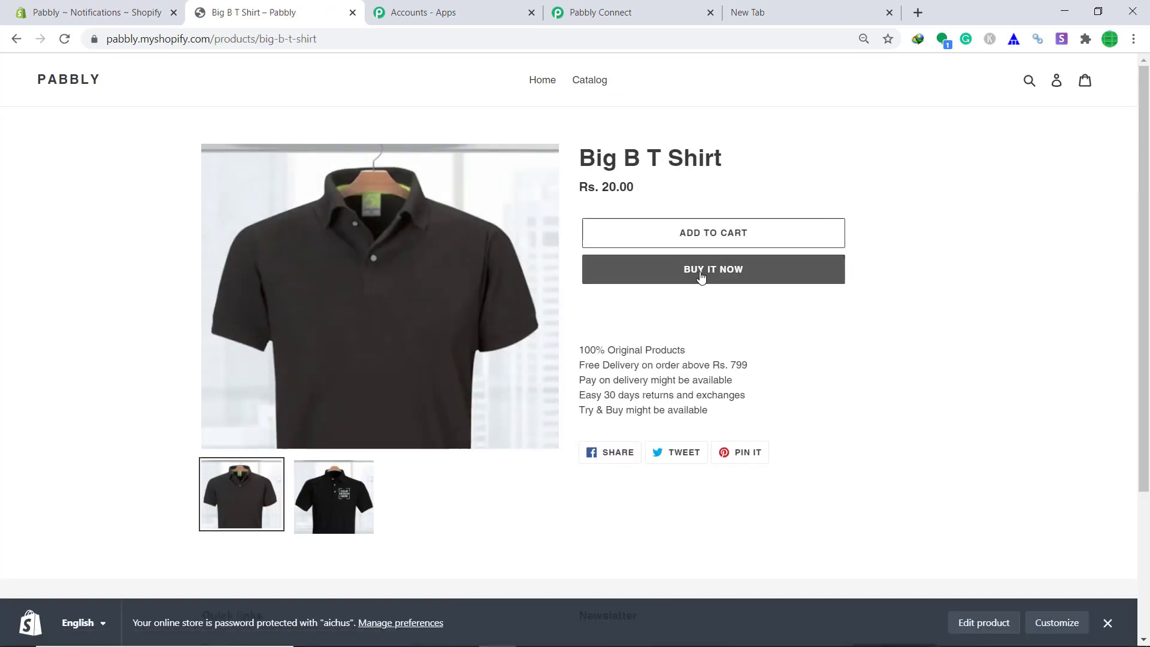
{"action": "left_click", "coordinate": [701, 273]}
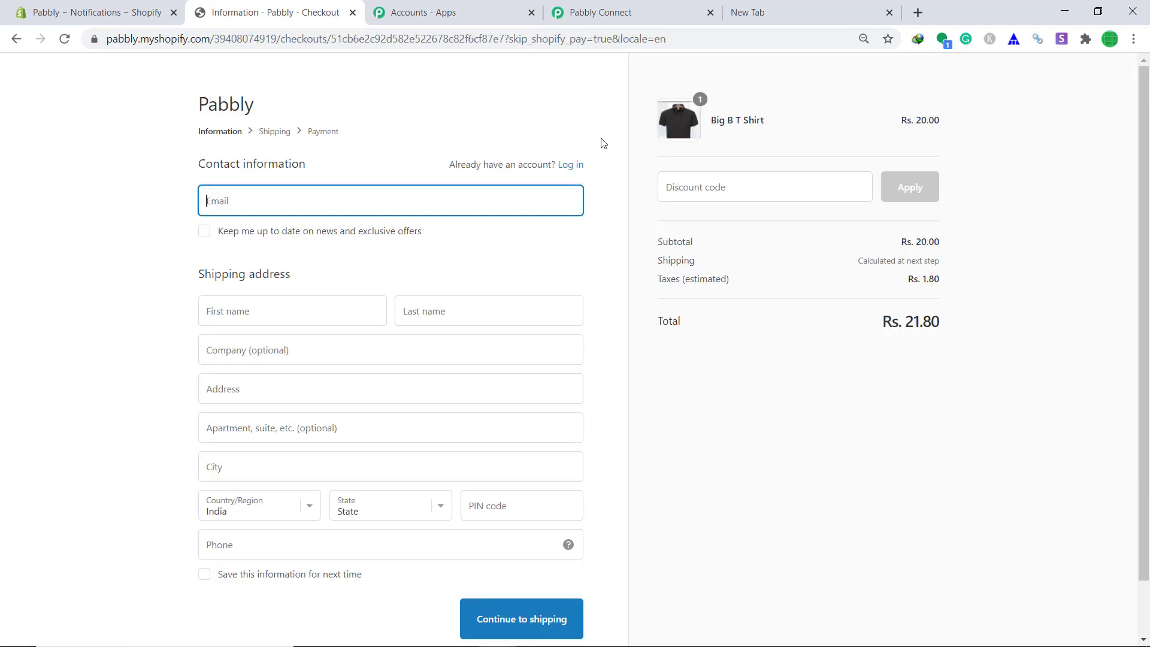
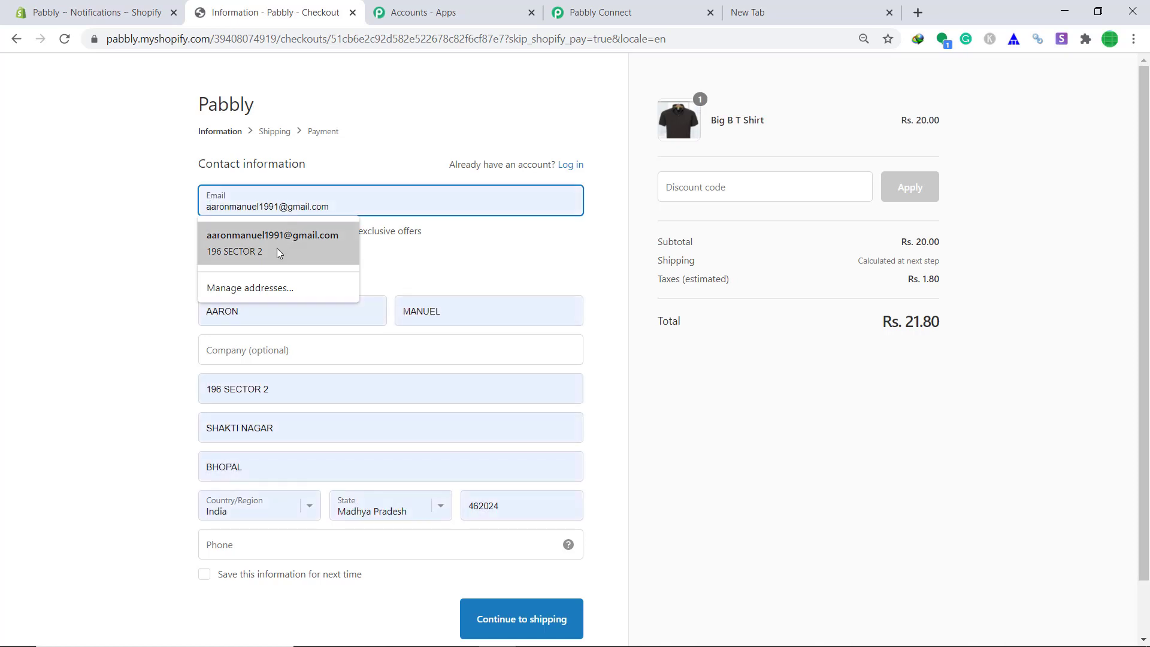
{"action": "left_click", "coordinate": [277, 248]}
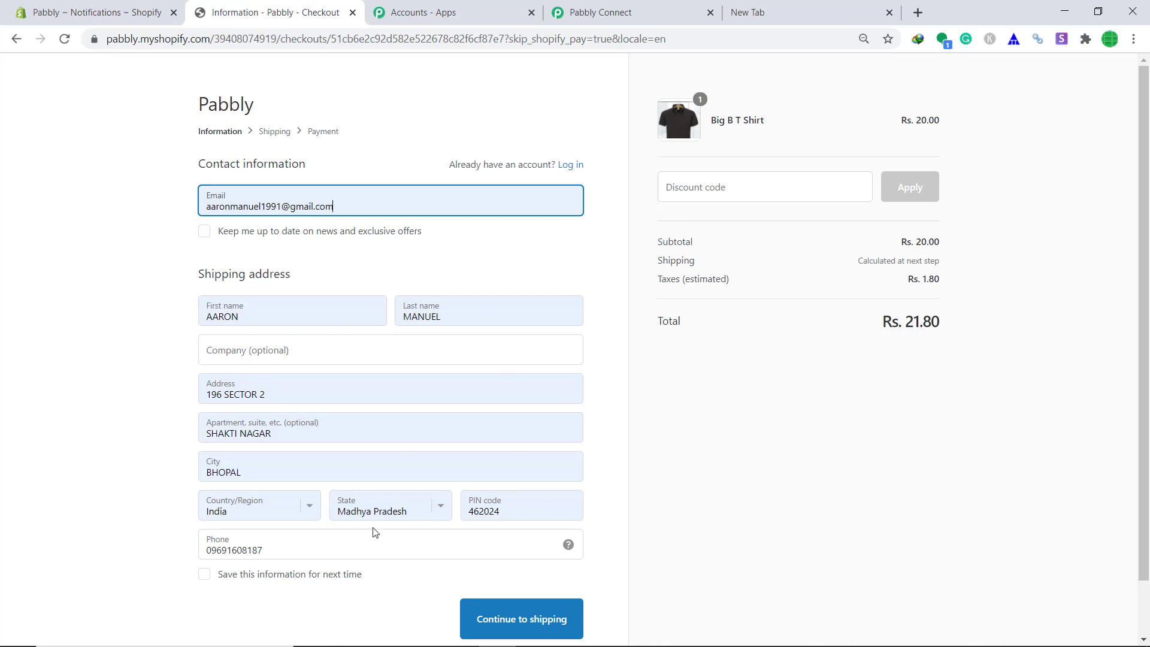
{"action": "left_click", "coordinate": [503, 623]}
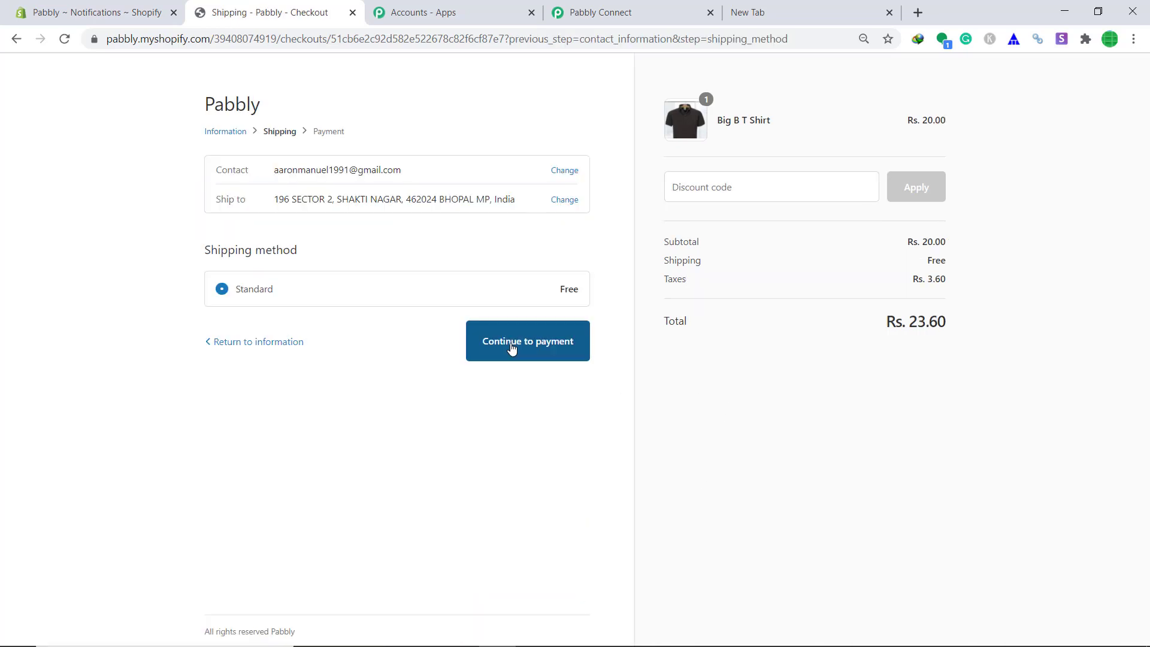
{"action": "left_click", "coordinate": [511, 346]}
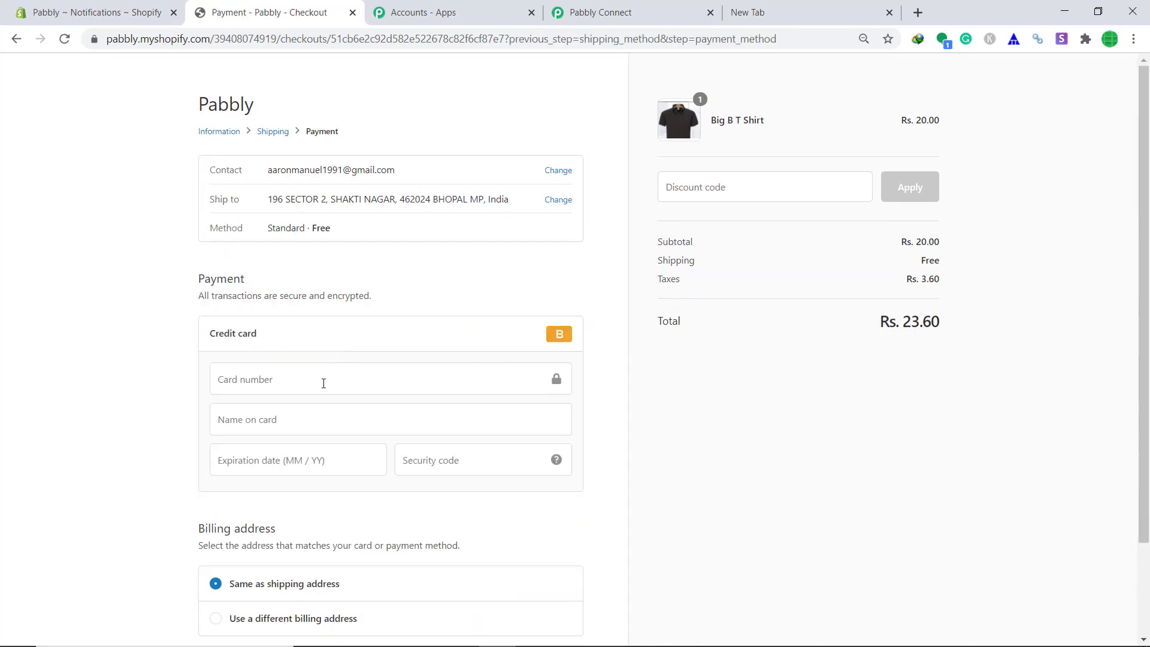
Enter test card details and pay to place order #1052 for Rs. 23.60.
{"action": "left_click", "coordinate": [323, 384]}
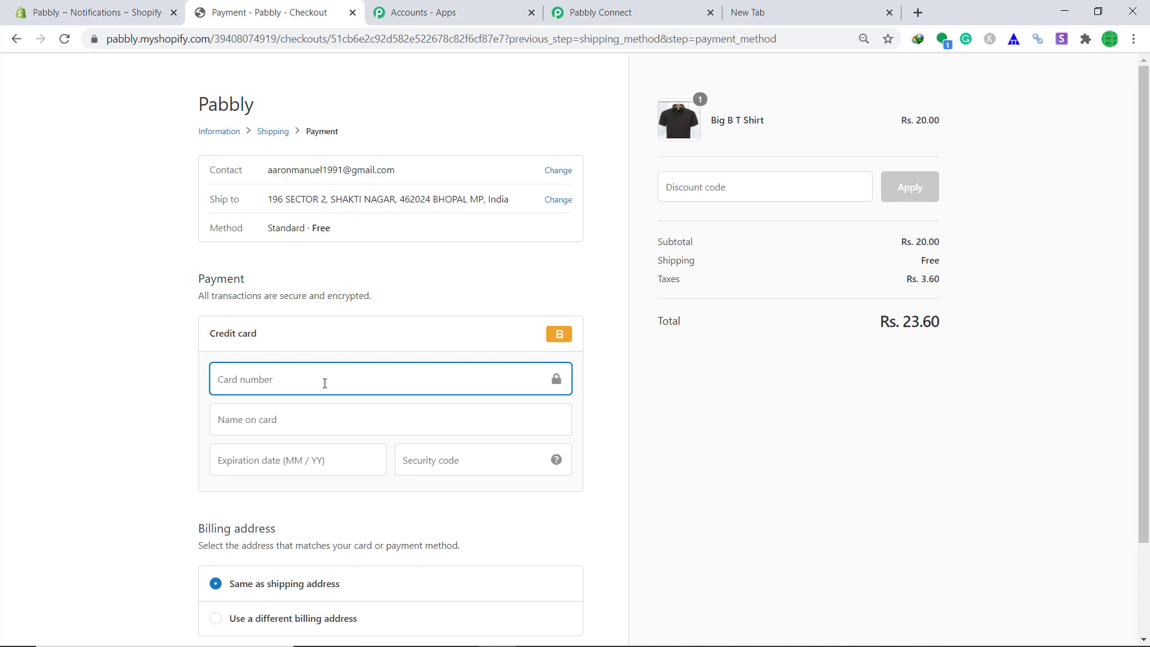
{"action": "type", "text": "1"}
{"action": "left_click", "coordinate": [320, 421]}
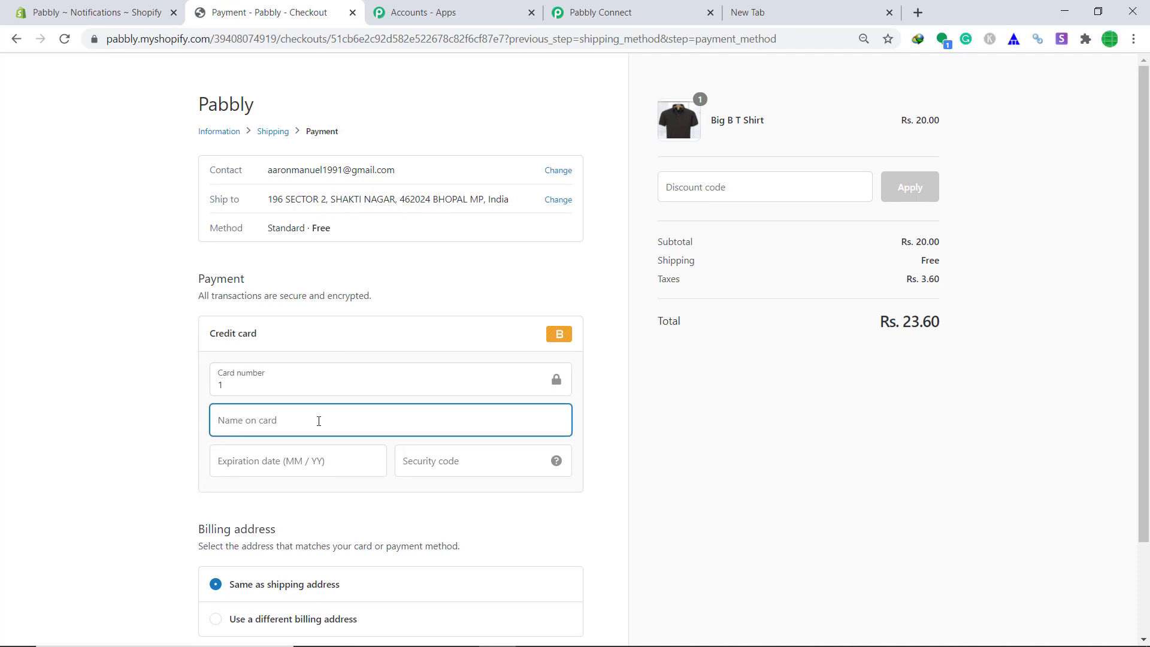
{"action": "type", "text": "Bogus Gateway"}
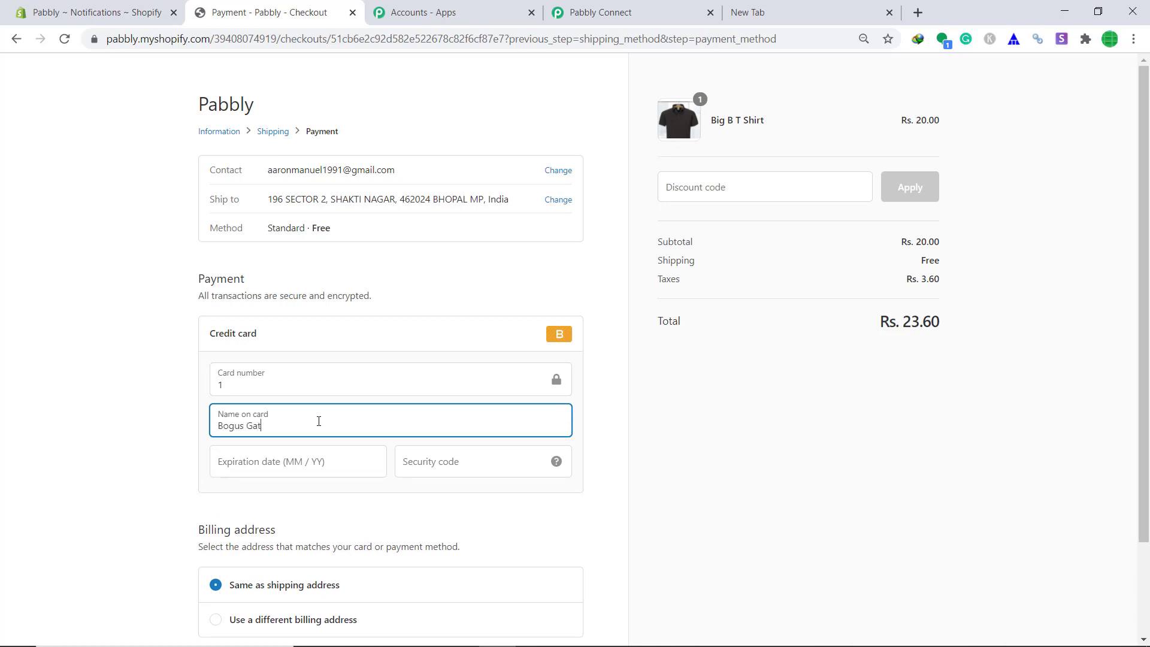
{"action": "left_click", "coordinate": [282, 465]}
{"action": "type", "text": "10 / 34"}
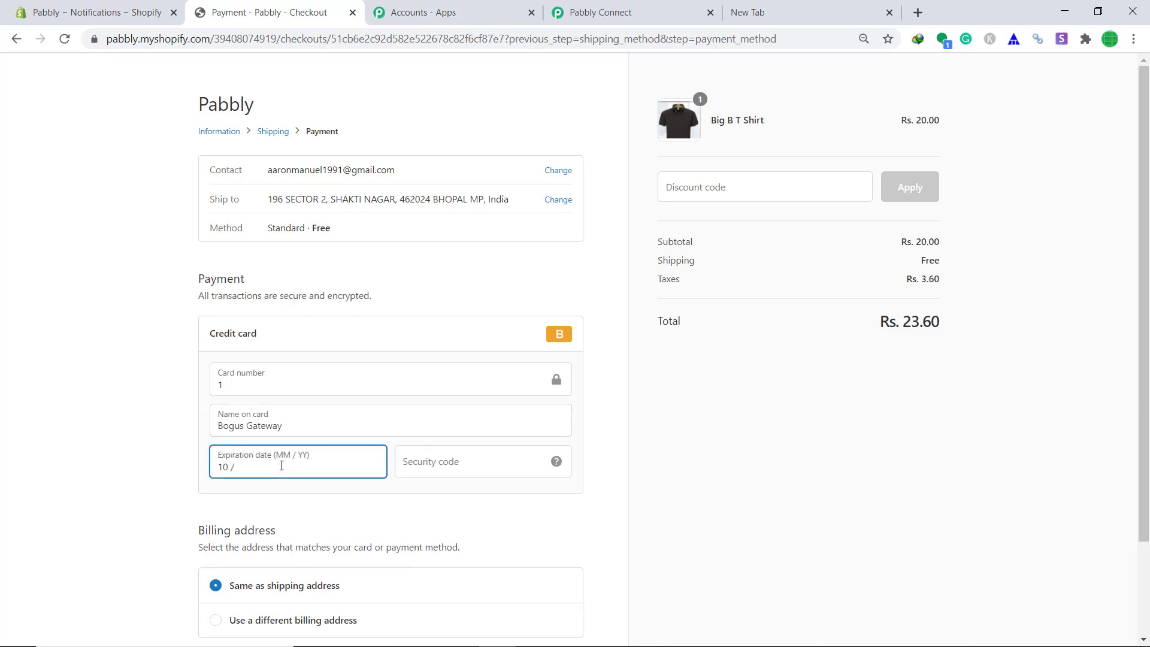
{"action": "left_click", "coordinate": [418, 466]}
{"action": "type", "text": "989"}
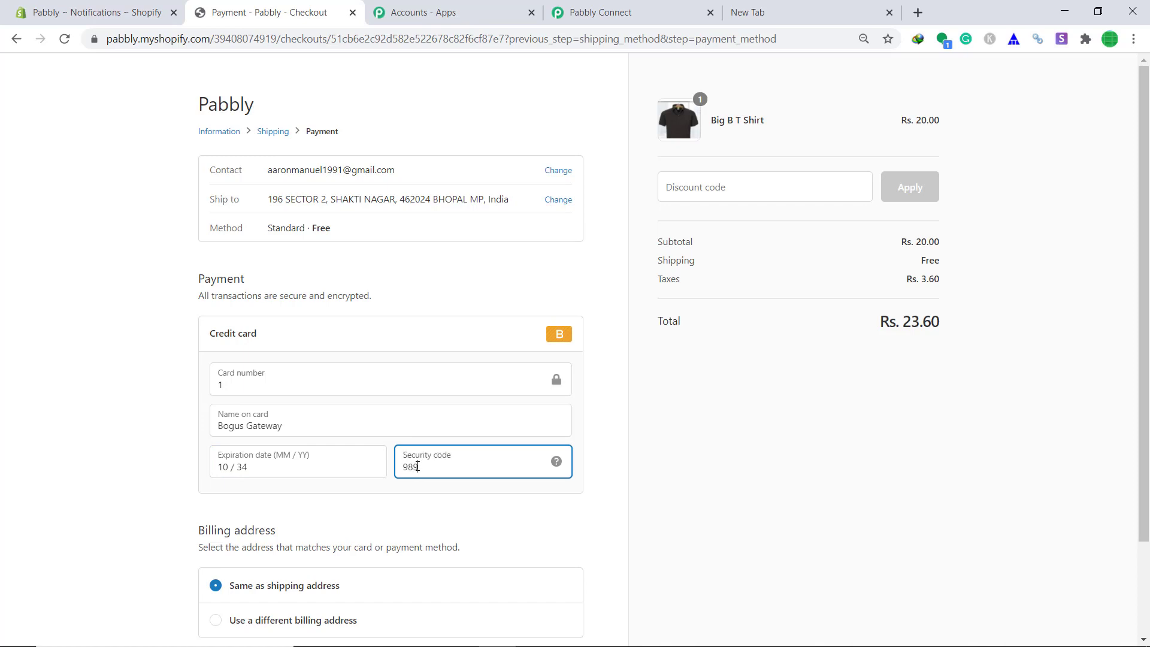
{"action": "scroll", "coordinate": [477, 457], "scroll_direction": "down", "scroll_amount": 2}
{"action": "left_click", "coordinate": [554, 557]}
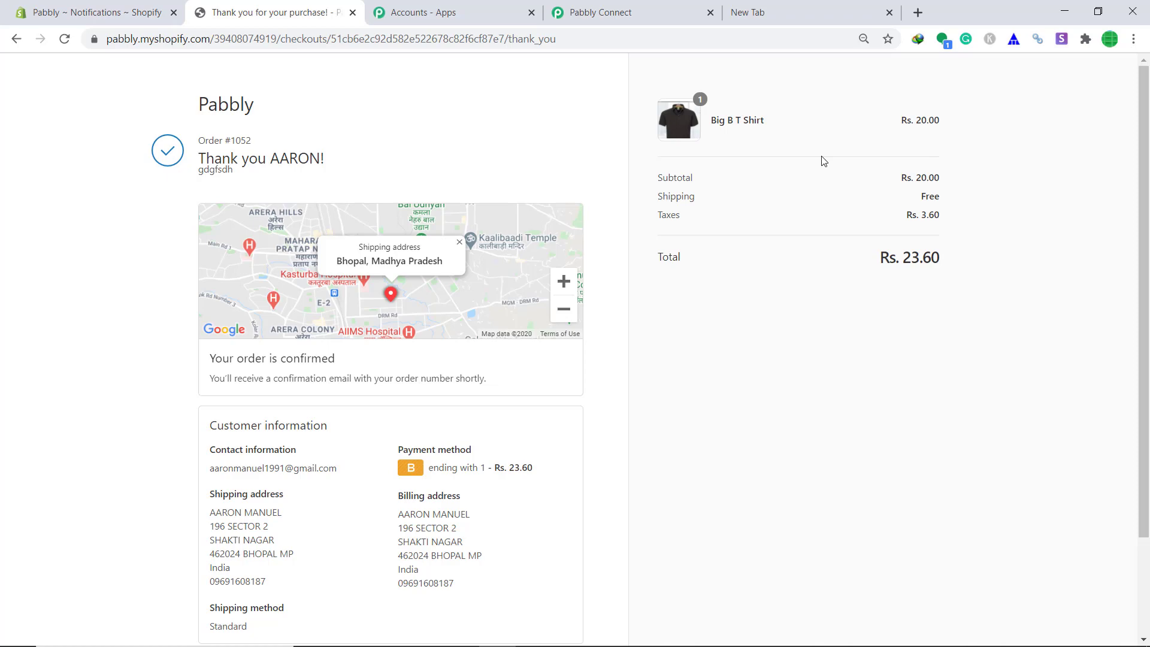
Check the captured test order fields in the webhook response, then add an action step below the trigger.
{"action": "left_click", "coordinate": [641, 9]}
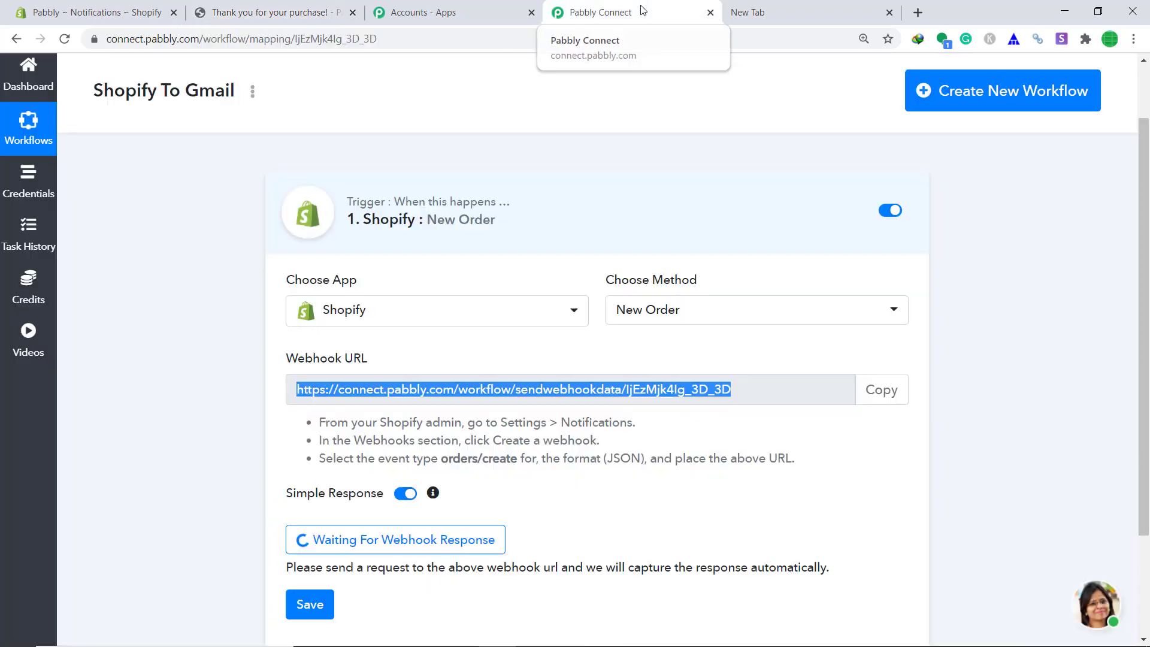
{"action": "scroll", "coordinate": [664, 166], "scroll_direction": "down", "scroll_amount": 6}
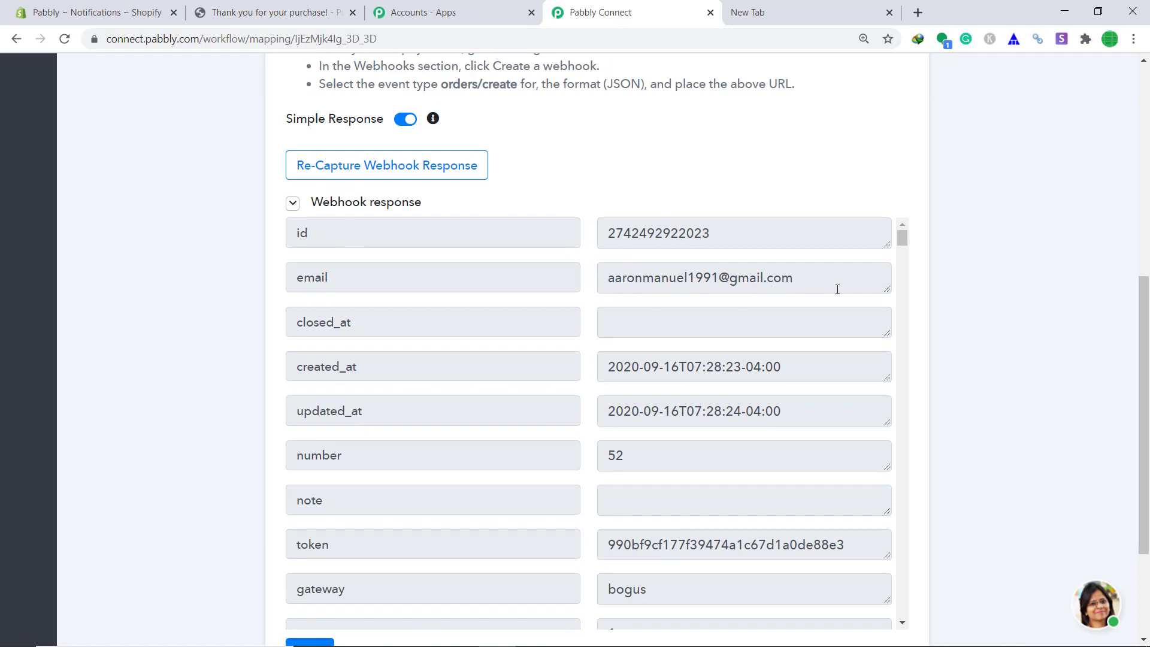
{"action": "scroll", "coordinate": [838, 289], "scroll_direction": "down", "scroll_amount": 14}
{"action": "scroll", "coordinate": [1080, 264], "scroll_direction": "down", "scroll_amount": 2}
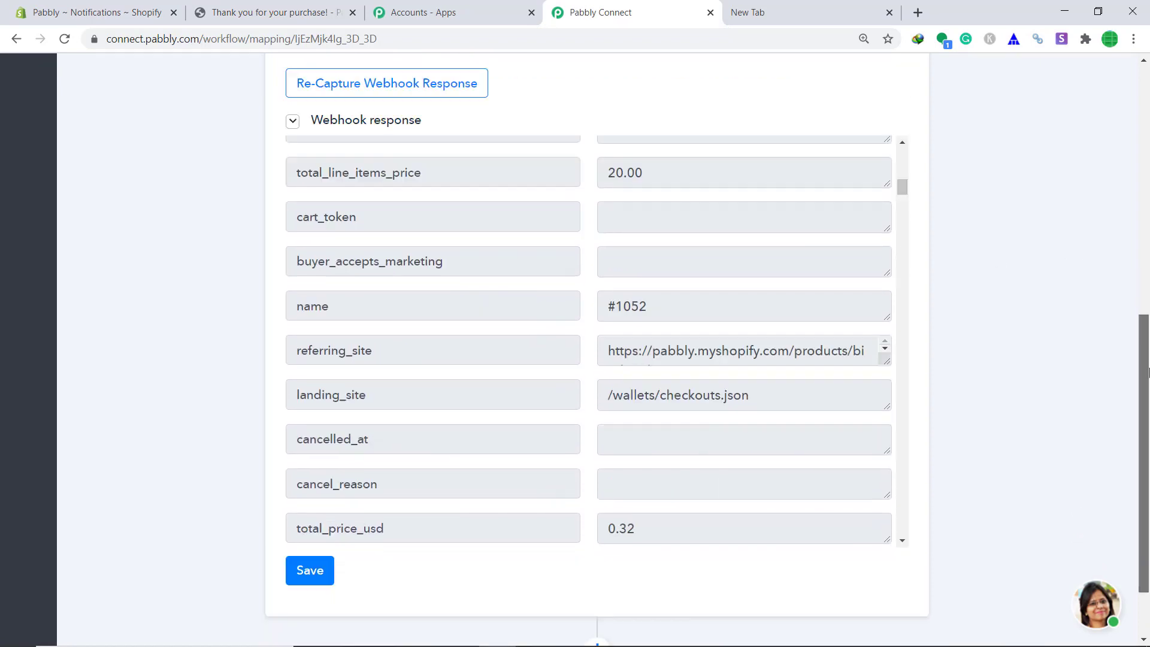
{"action": "scroll", "coordinate": [1147, 372], "scroll_direction": "down", "scroll_amount": 1}
{"action": "scroll", "coordinate": [800, 233], "scroll_direction": "down", "scroll_amount": 12}
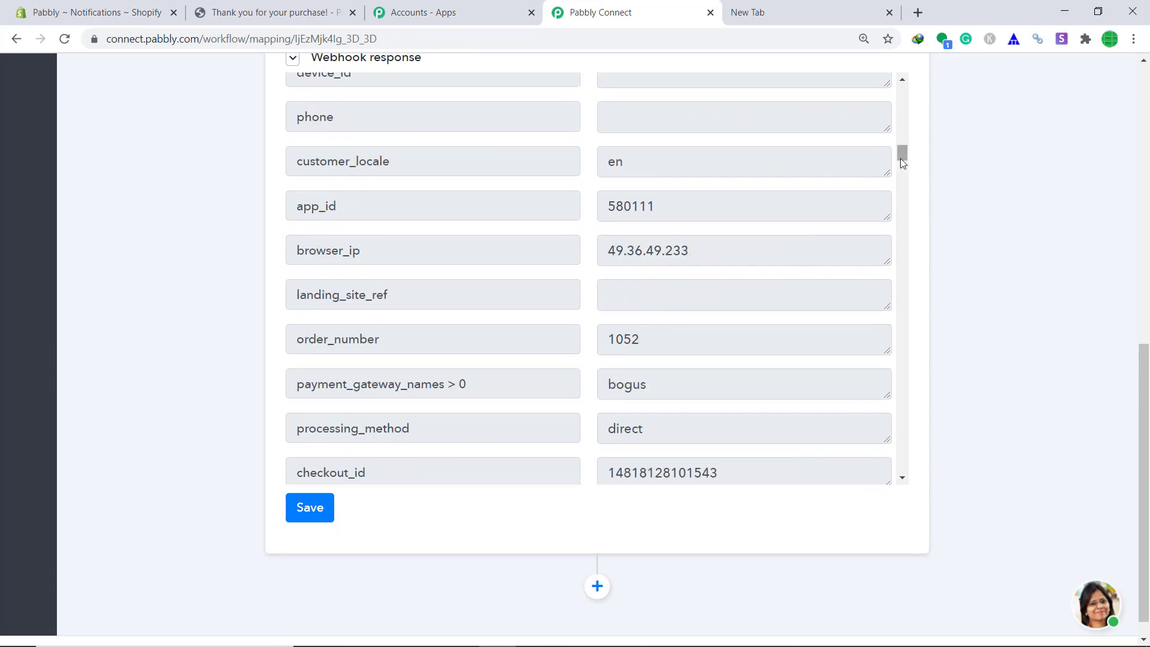
{"action": "left_click_drag", "start_coordinate": [900, 158], "coordinate": [891, 348]}
{"action": "scroll", "coordinate": [730, 231], "scroll_direction": "up", "scroll_amount": 2}
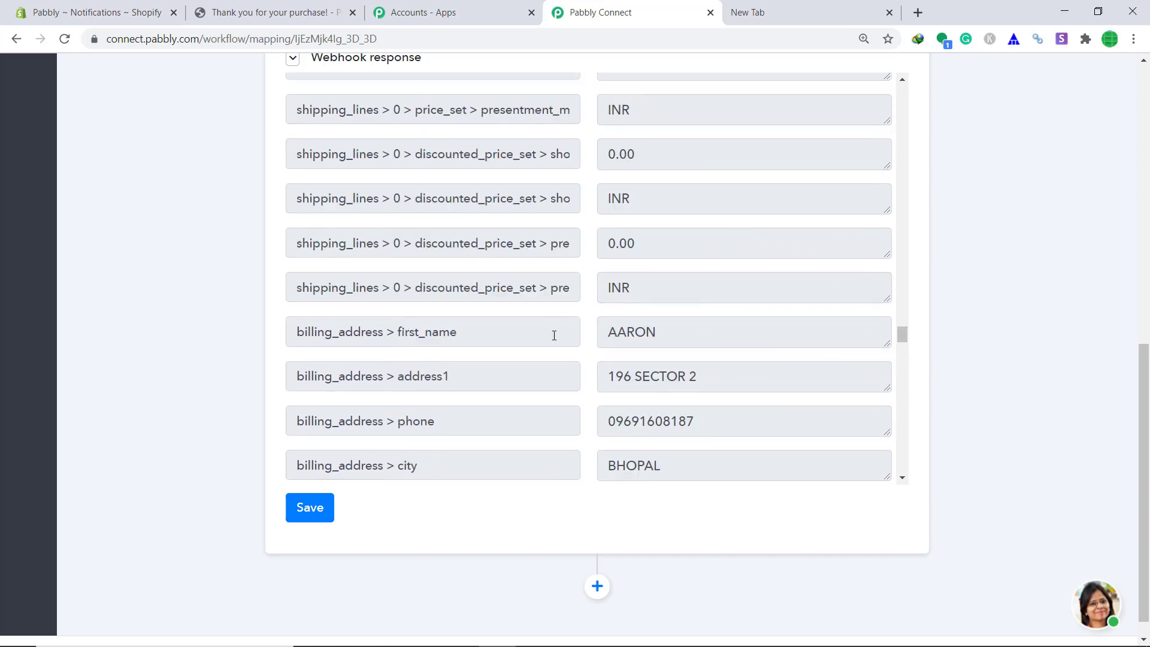
{"action": "scroll", "coordinate": [539, 307], "scroll_direction": "down", "scroll_amount": 2}
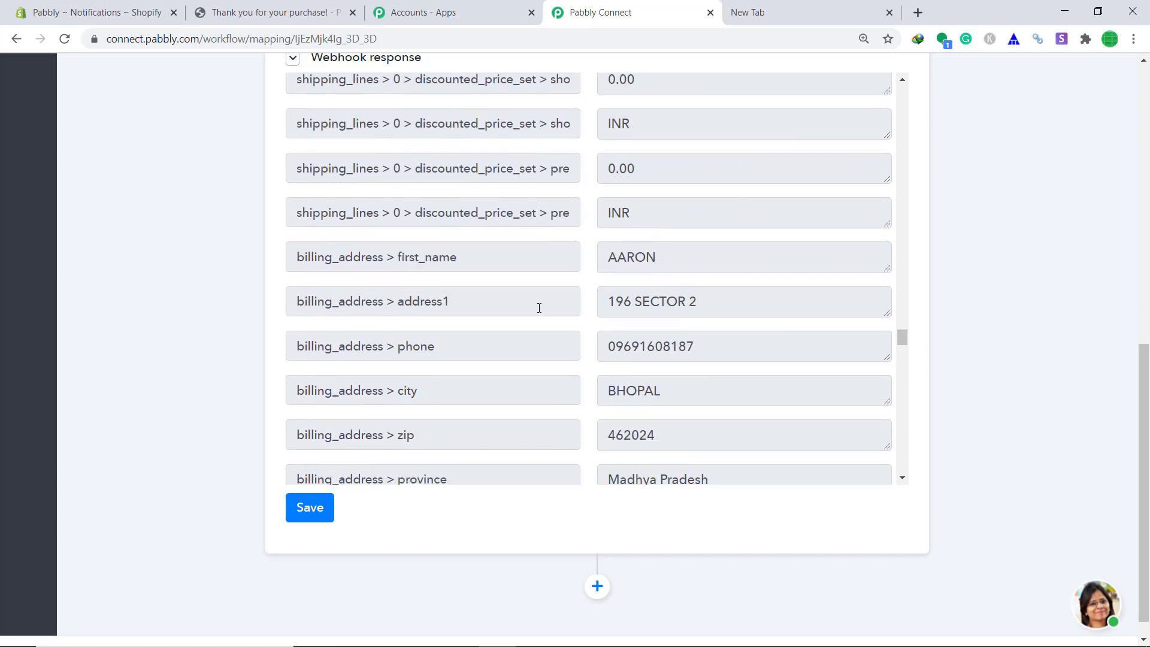
{"action": "scroll", "coordinate": [693, 329], "scroll_direction": "down", "scroll_amount": 4}
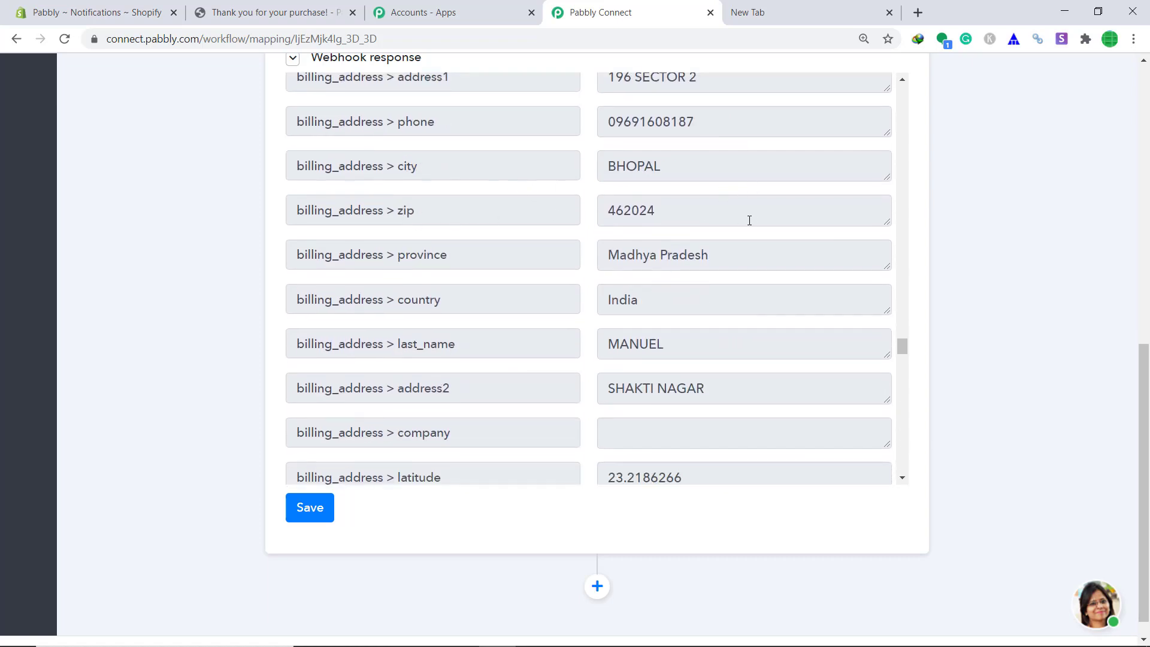
{"action": "scroll", "coordinate": [760, 226], "scroll_direction": "down", "scroll_amount": 8}
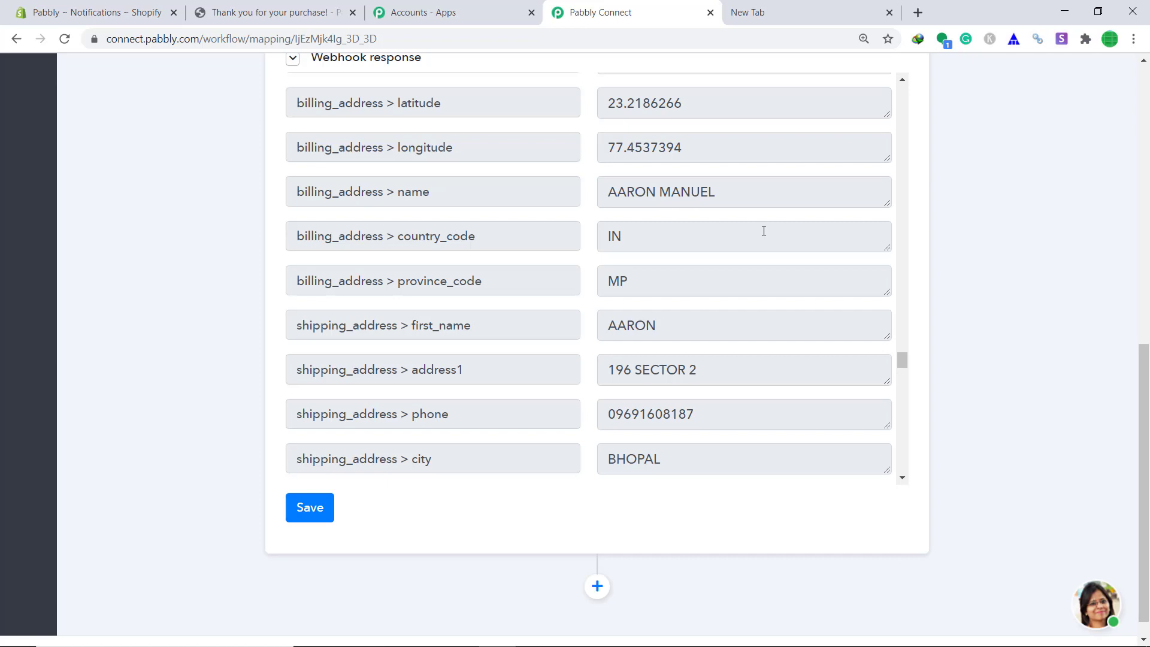
{"action": "scroll", "coordinate": [766, 229], "scroll_direction": "down", "scroll_amount": 3}
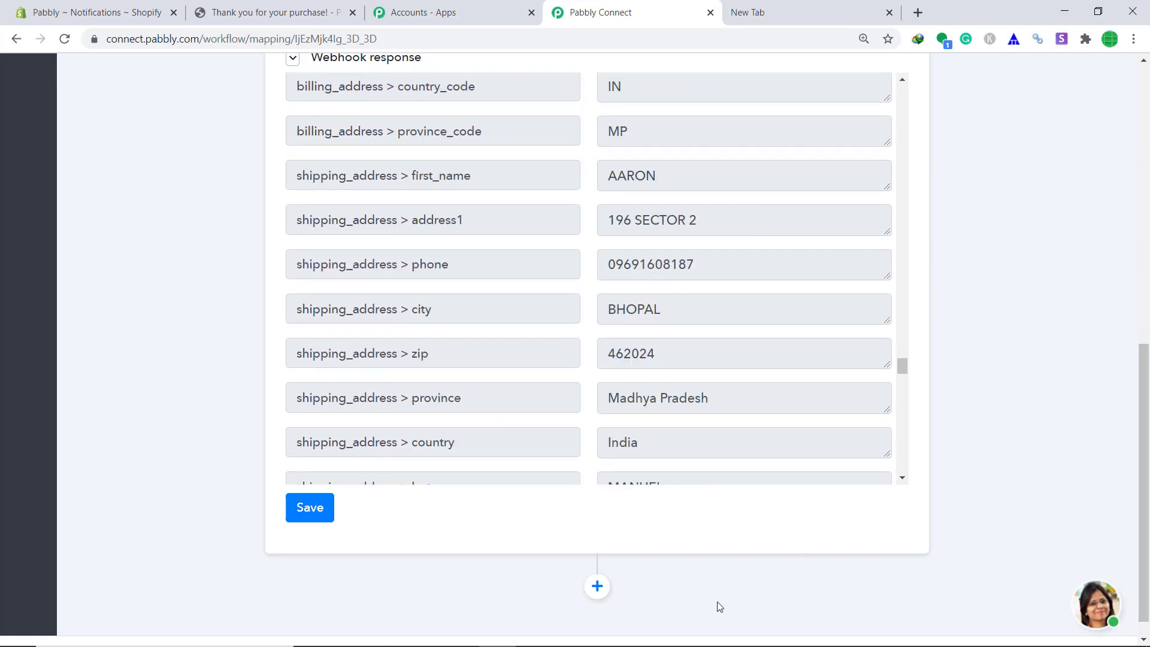
{"action": "left_click", "coordinate": [604, 581]}
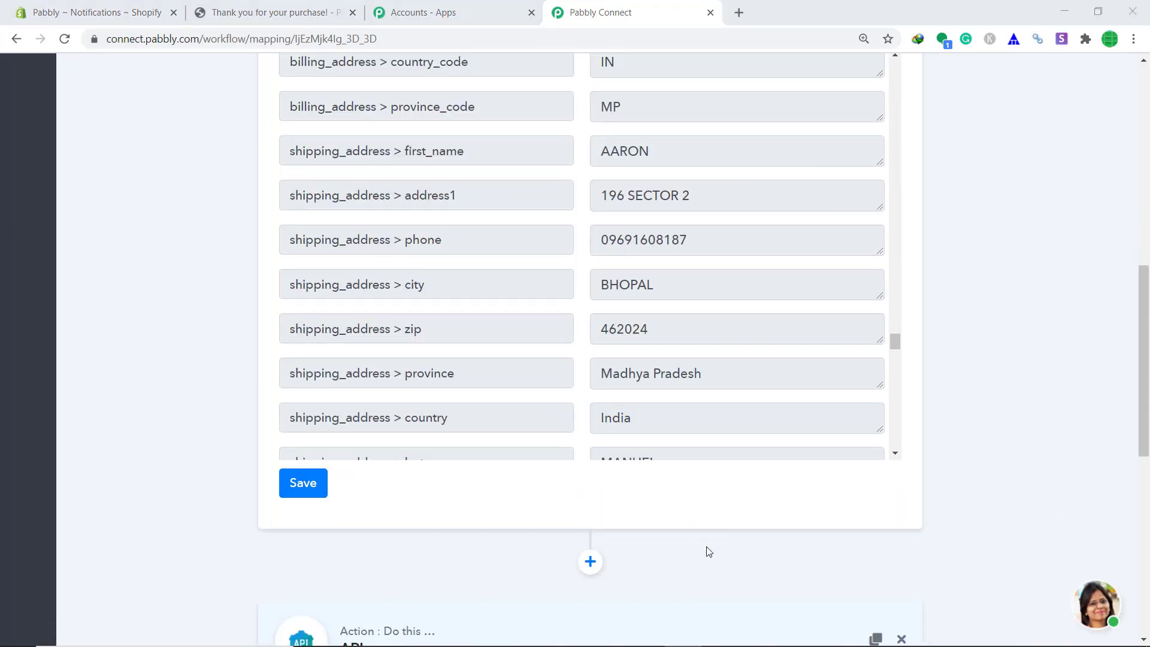
Choose Gmail as the new action's app, giving the Send an Email method.
{"action": "scroll", "coordinate": [647, 503], "scroll_direction": "down", "scroll_amount": 5}
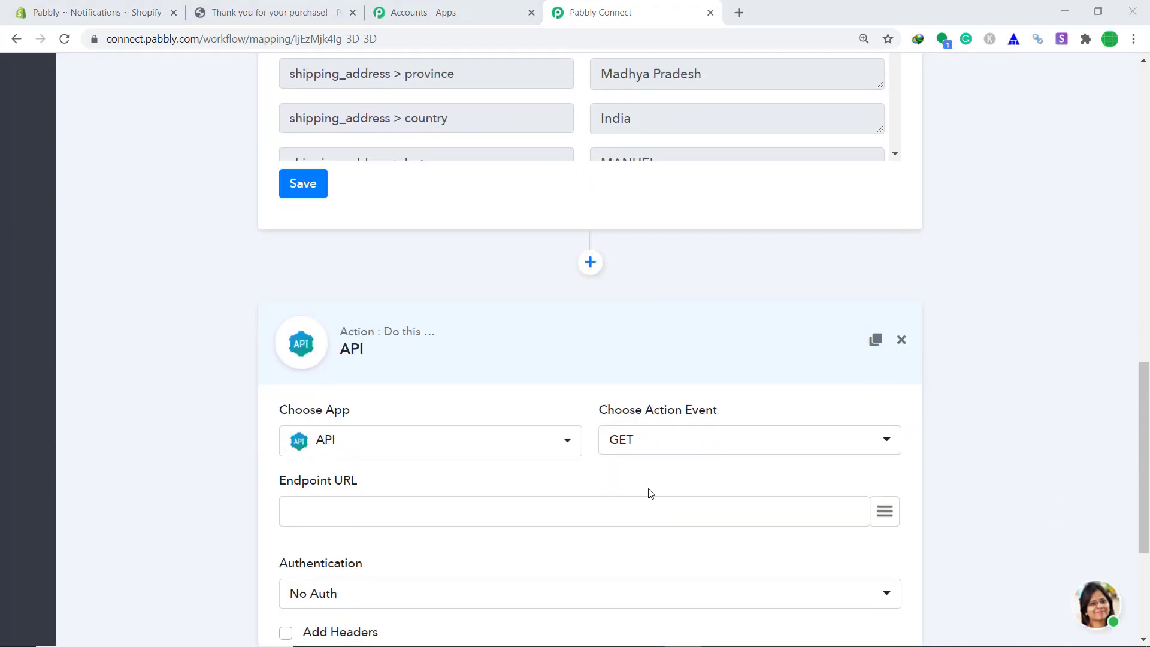
{"action": "scroll", "coordinate": [360, 419], "scroll_direction": "down", "scroll_amount": 3}
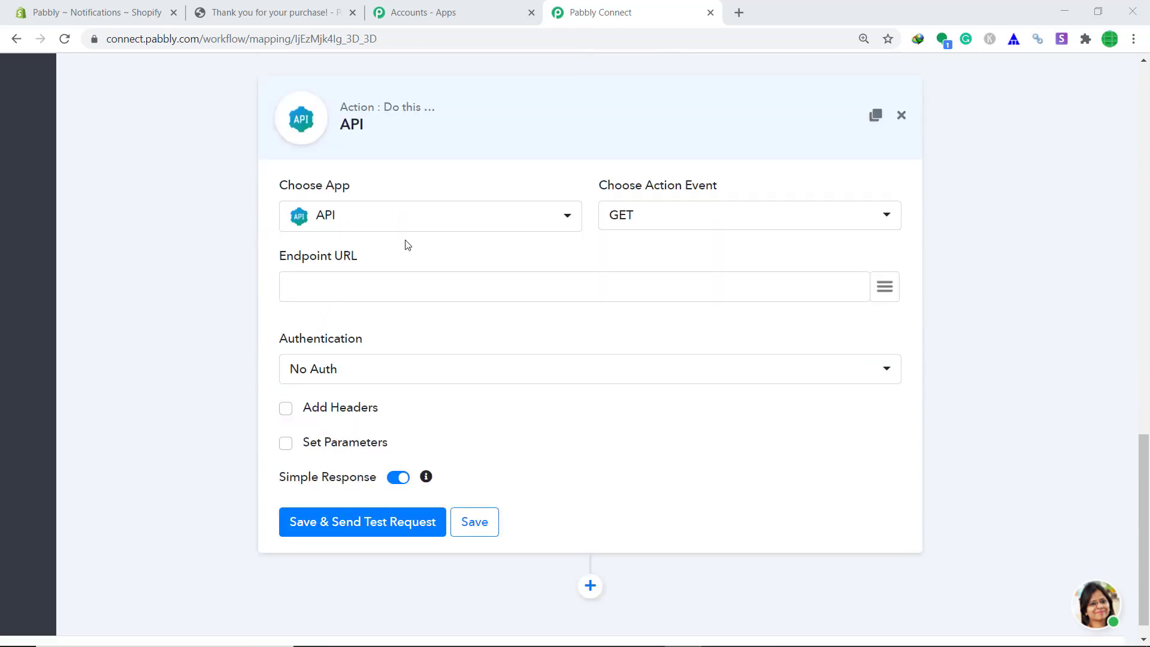
{"action": "left_click", "coordinate": [415, 229]}
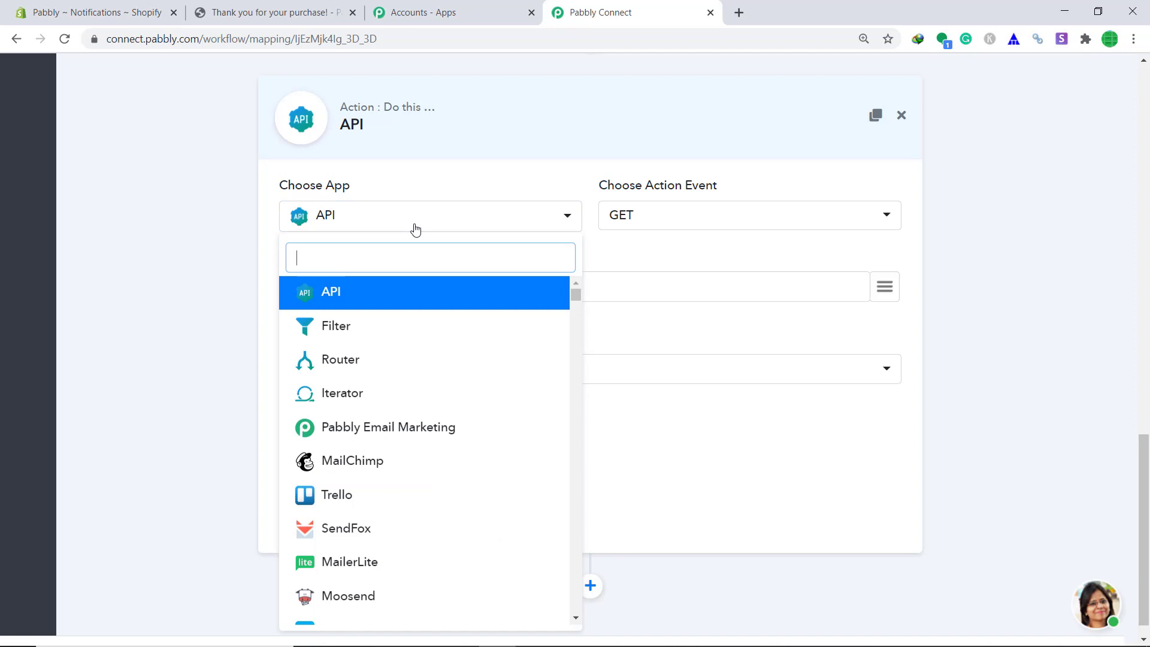
{"action": "type", "text": "gmai"}
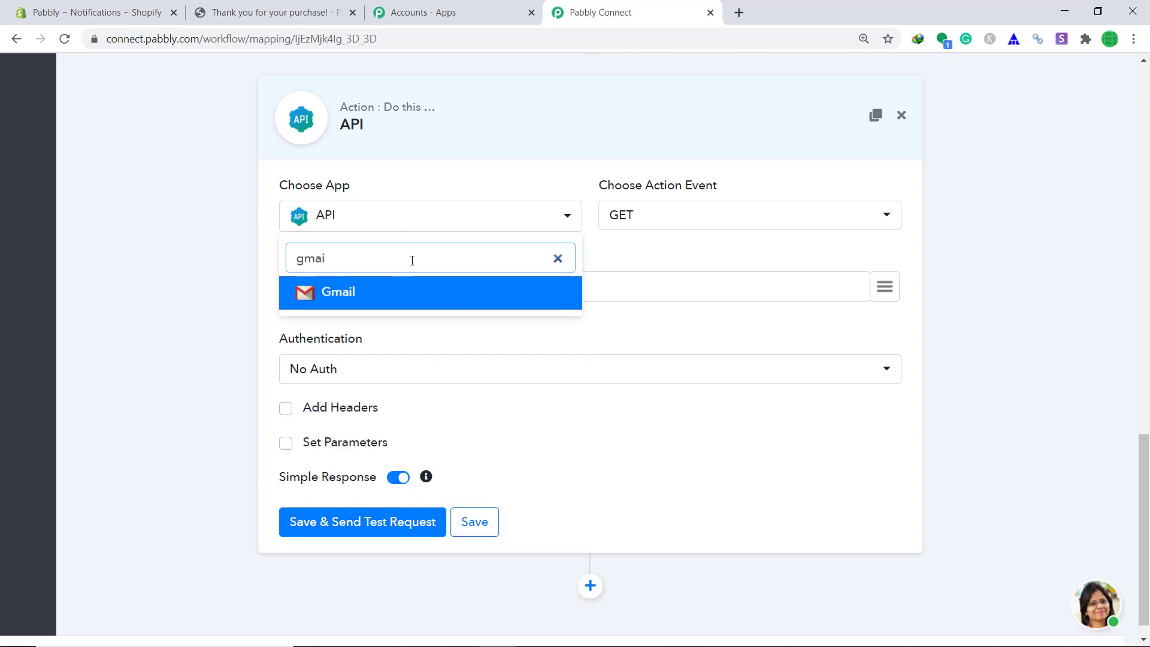
{"action": "left_click", "coordinate": [416, 290]}
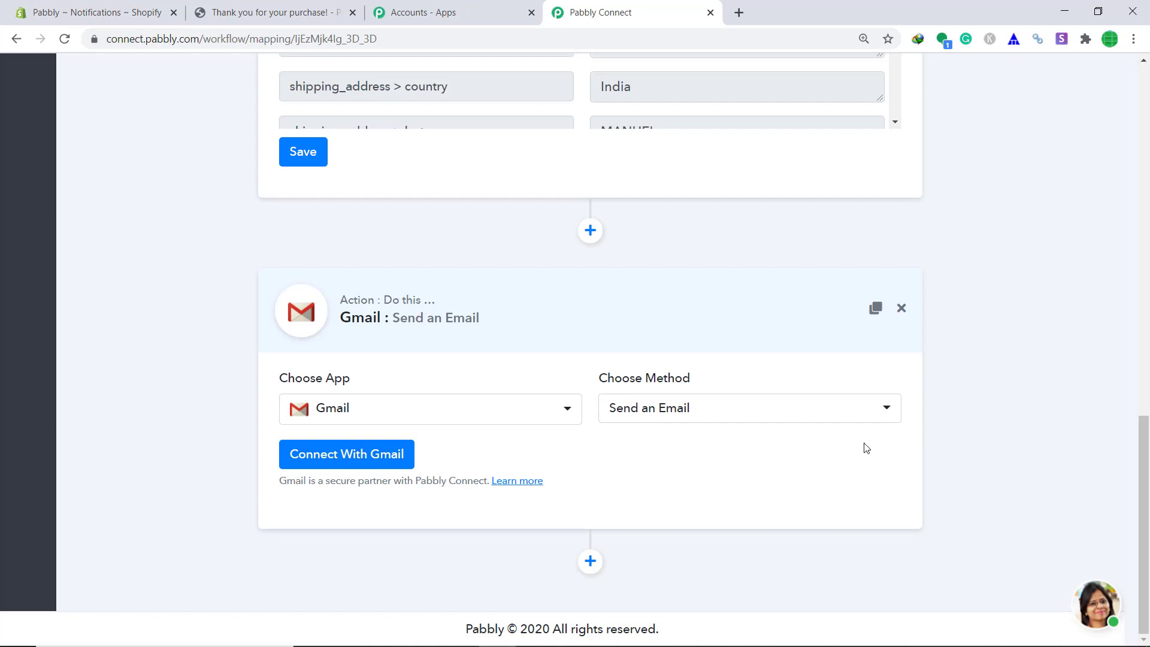
Authorize a Google account for the Gmail action, allowing it to send email on the account's behalf.
{"action": "left_click", "coordinate": [349, 461]}
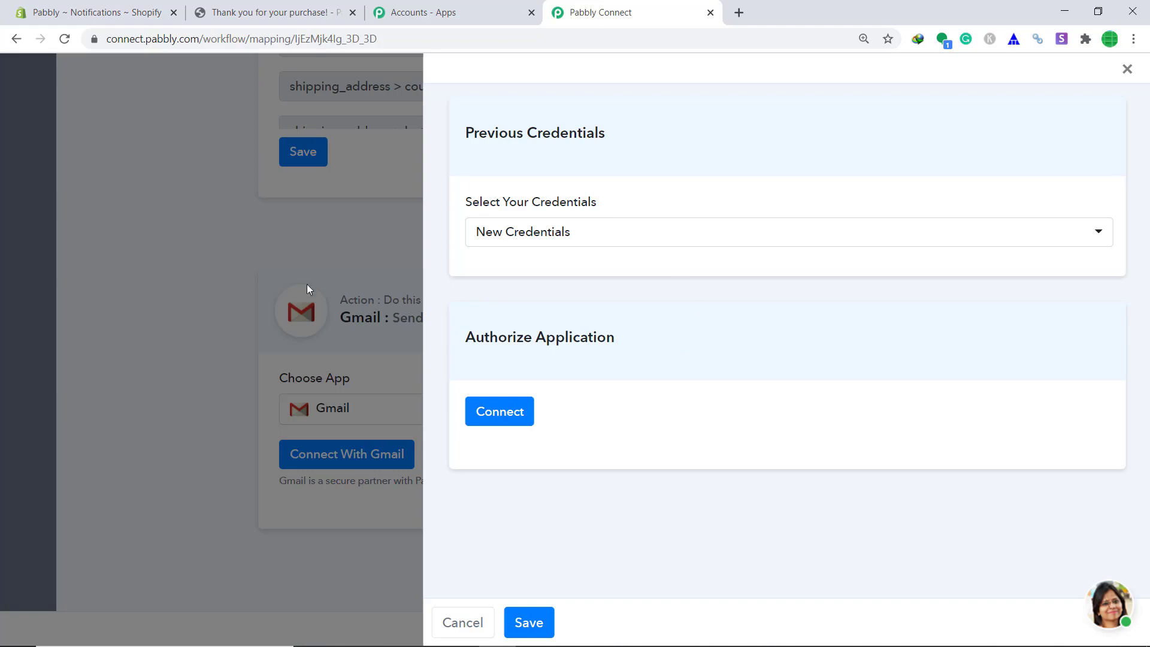
{"action": "left_click", "coordinate": [477, 411]}
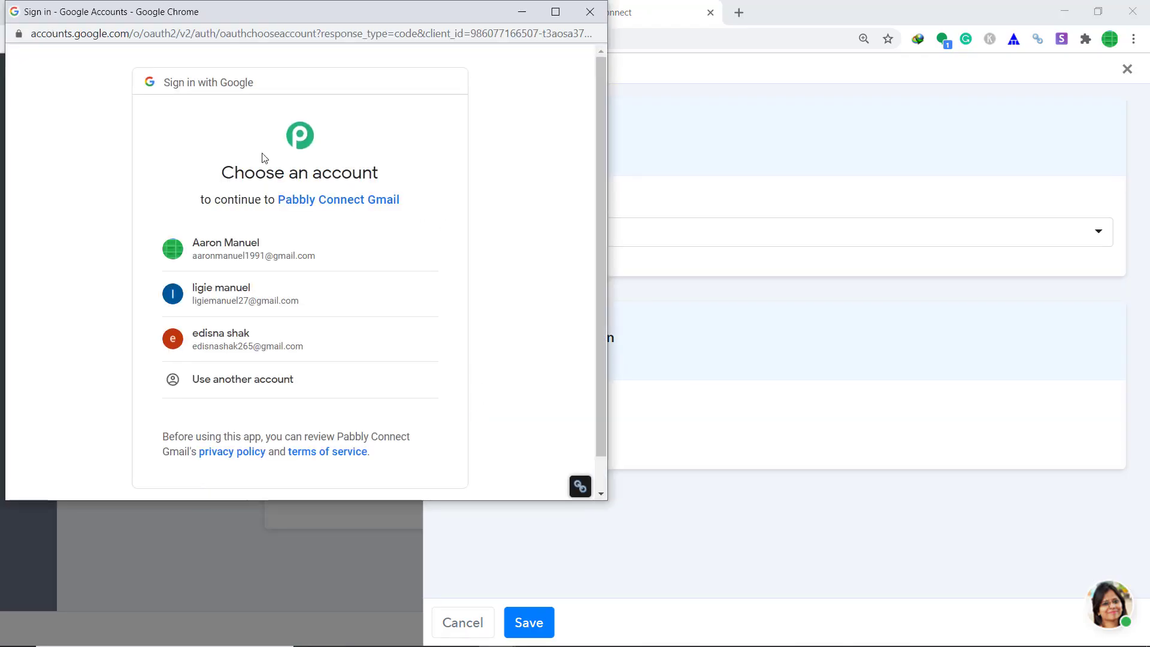
{"action": "left_click", "coordinate": [258, 302]}
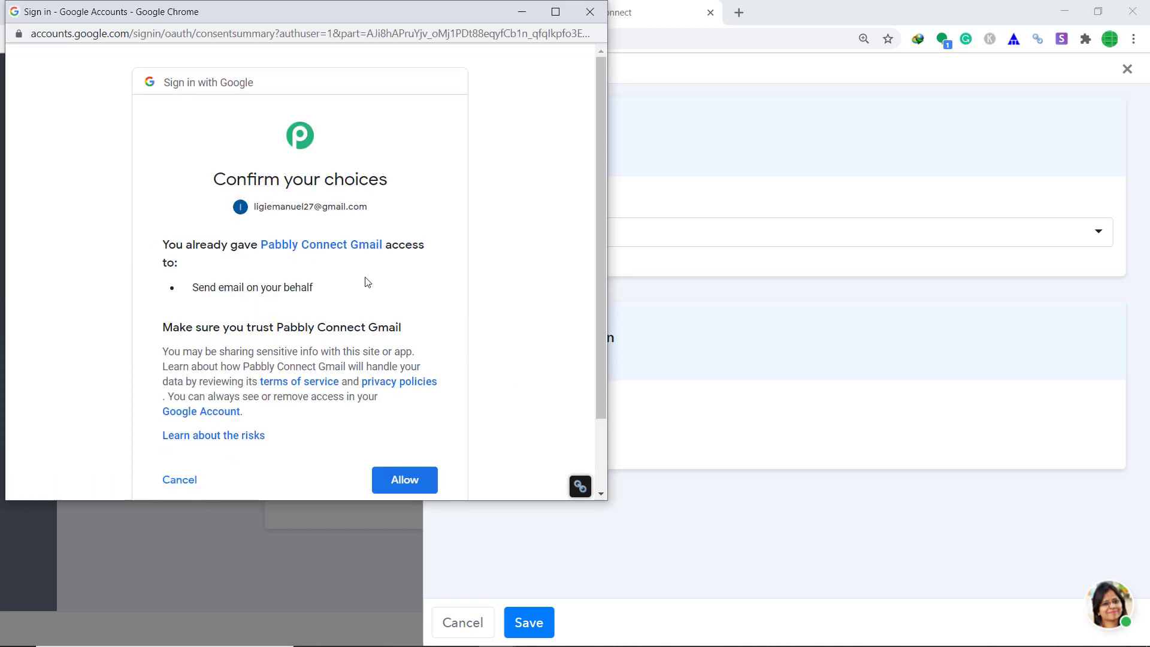
{"action": "left_click", "coordinate": [409, 488]}
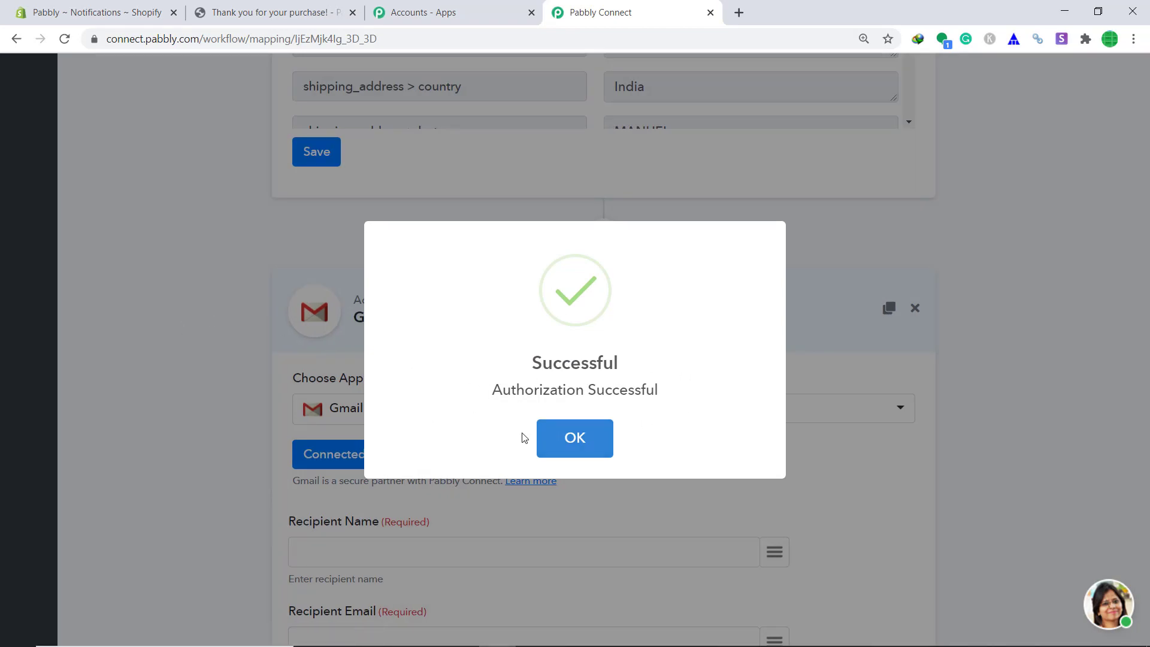
{"action": "left_click", "coordinate": [564, 437]}
{"action": "scroll", "coordinate": [578, 390], "scroll_direction": "down", "scroll_amount": 4}
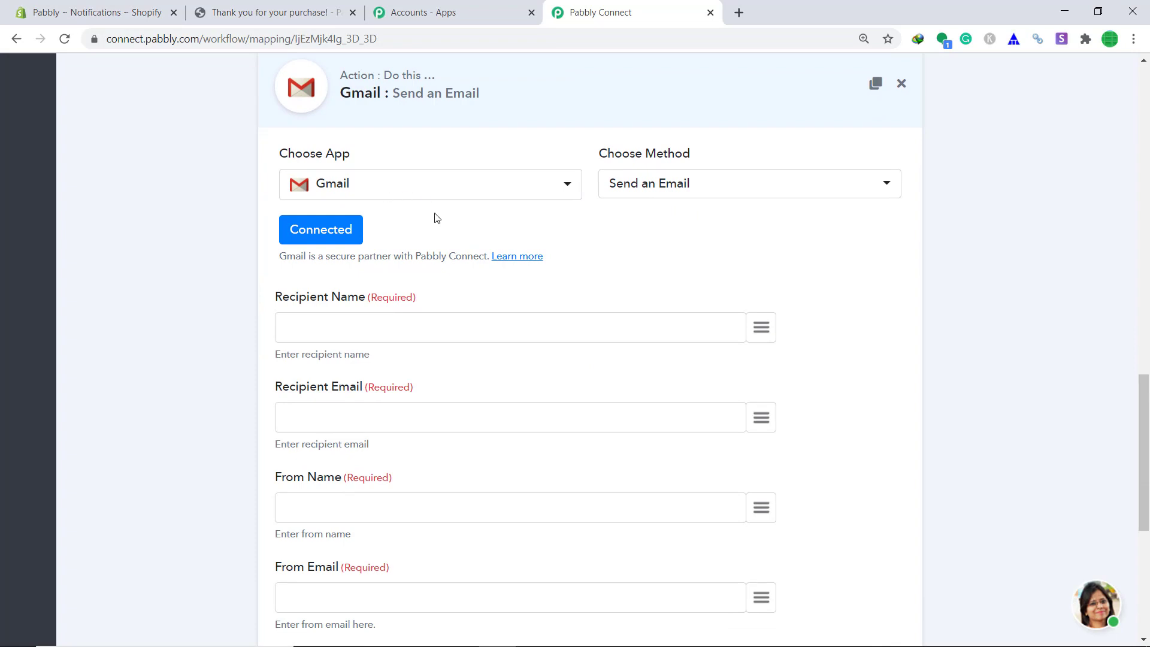
{"action": "scroll", "coordinate": [355, 275], "scroll_direction": "down", "scroll_amount": 1}
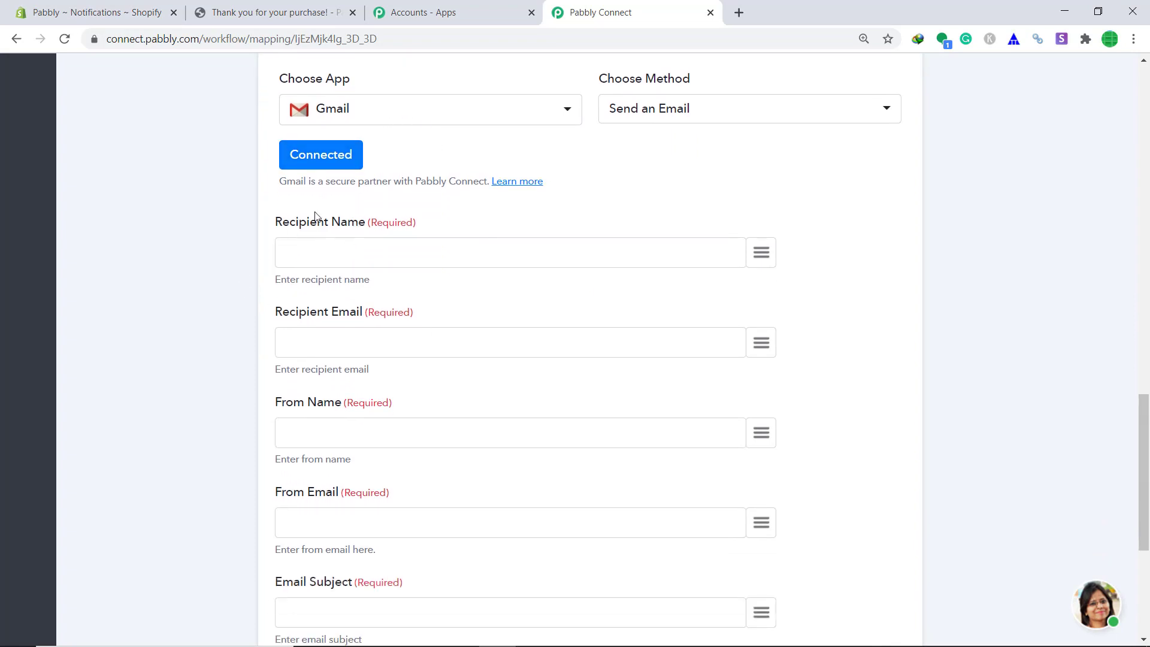
{"action": "scroll", "coordinate": [307, 215], "scroll_direction": "down", "scroll_amount": 1}
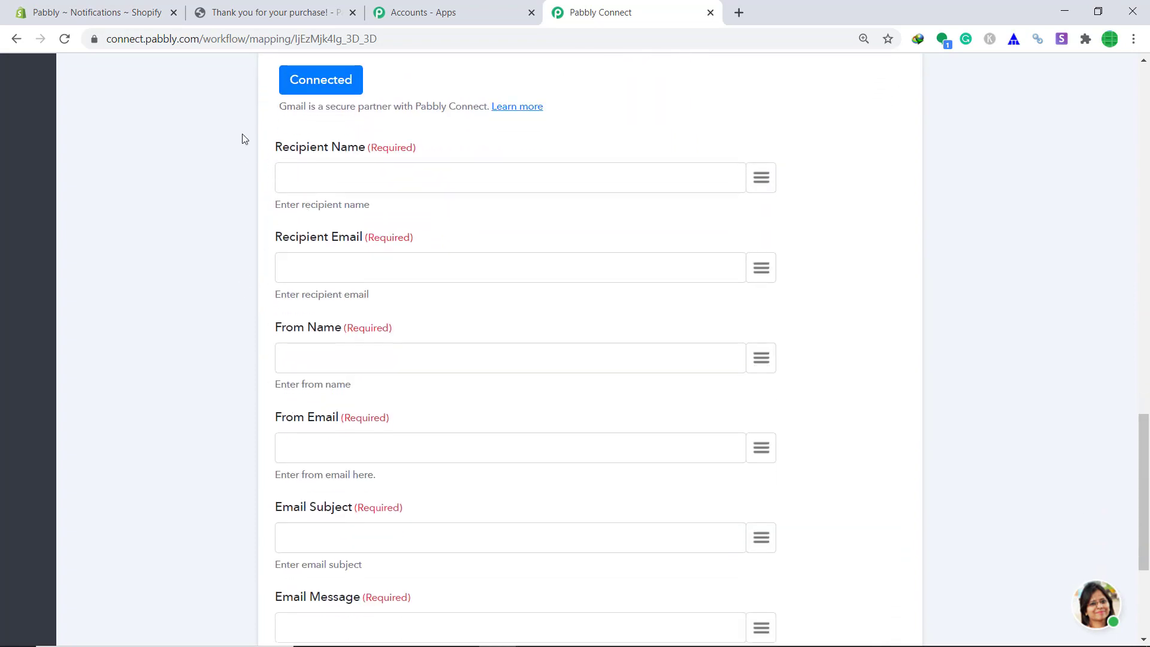
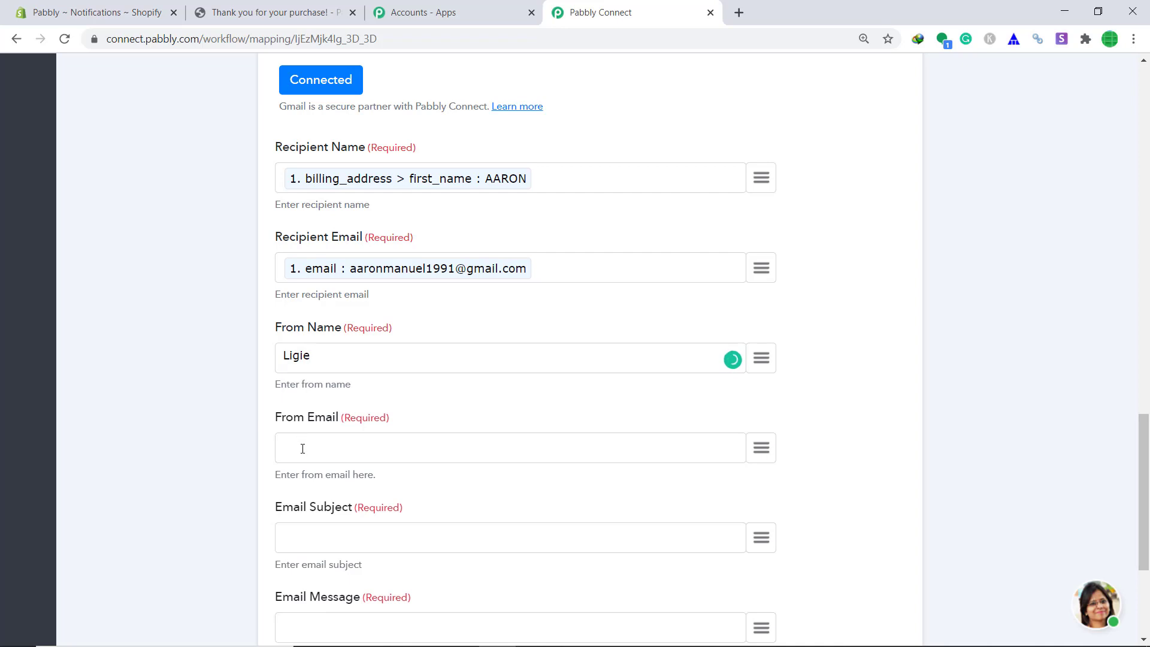
Enter the sender's email address and the subject 'Thank You For Purchase' in the Gmail step.
{"action": "left_click", "coordinate": [302, 449]}
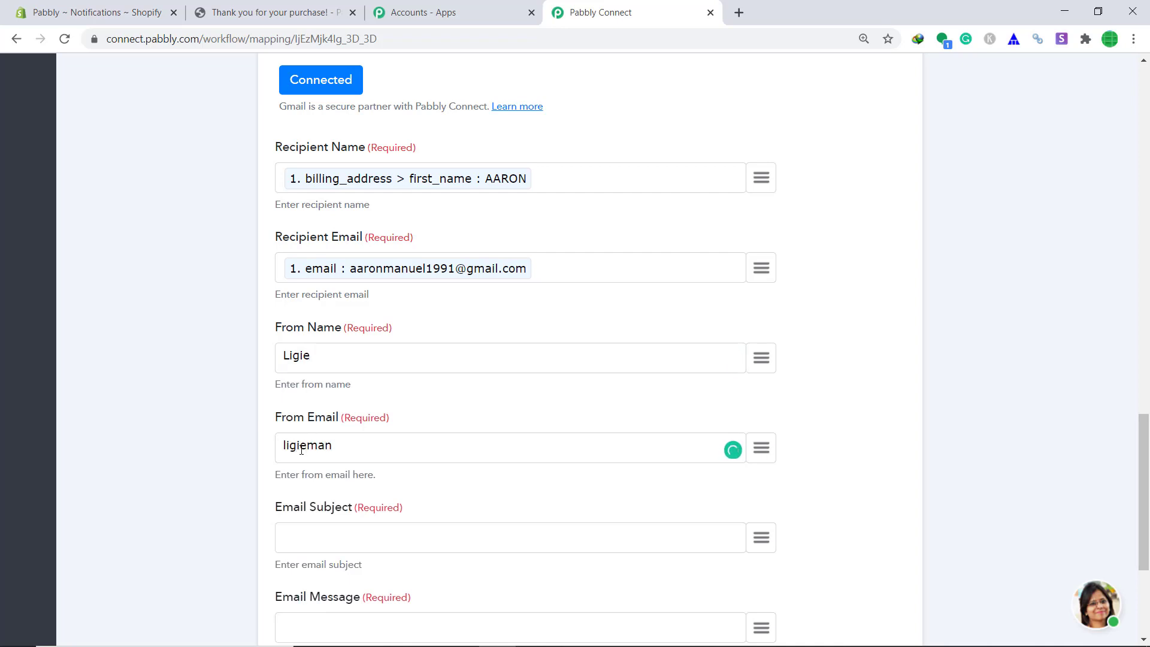
{"action": "scroll", "coordinate": [301, 452], "scroll_direction": "down", "scroll_amount": 1}
{"action": "left_click", "coordinate": [304, 457]}
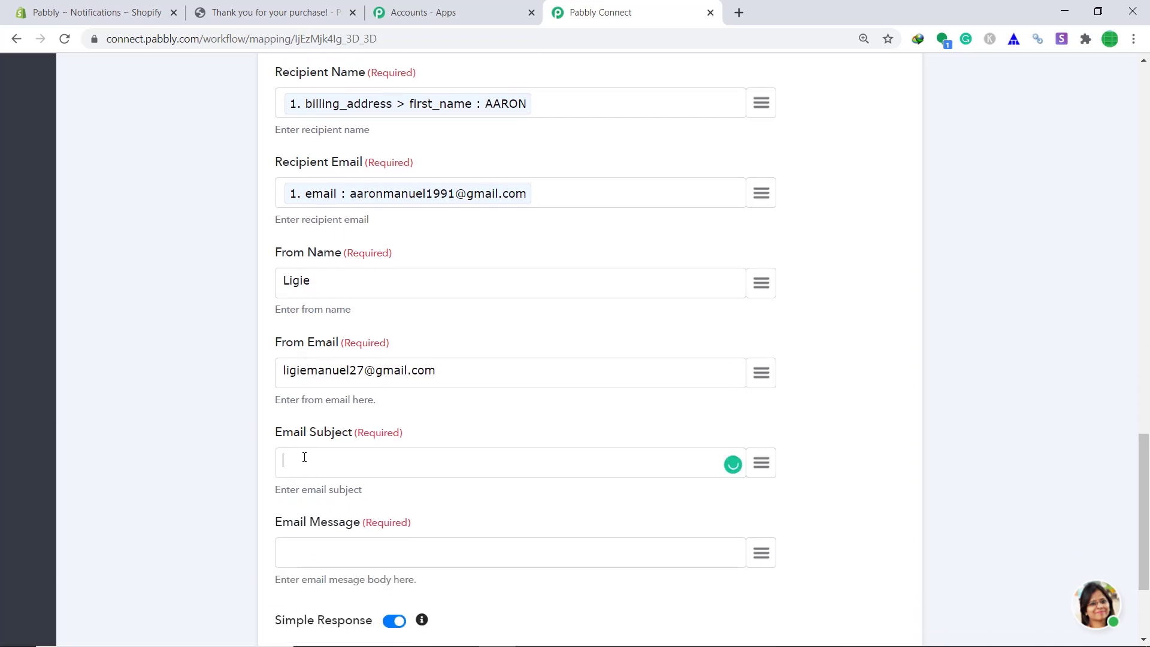
{"action": "type", "text": "Thank You For Purchase"}
Begin the message 'Thanks for purchase Mr' with the first_name token, 'and this product' and the line_items title.
{"action": "scroll", "coordinate": [336, 479], "scroll_direction": "down", "scroll_amount": 2}
{"action": "left_click", "coordinate": [368, 490]}
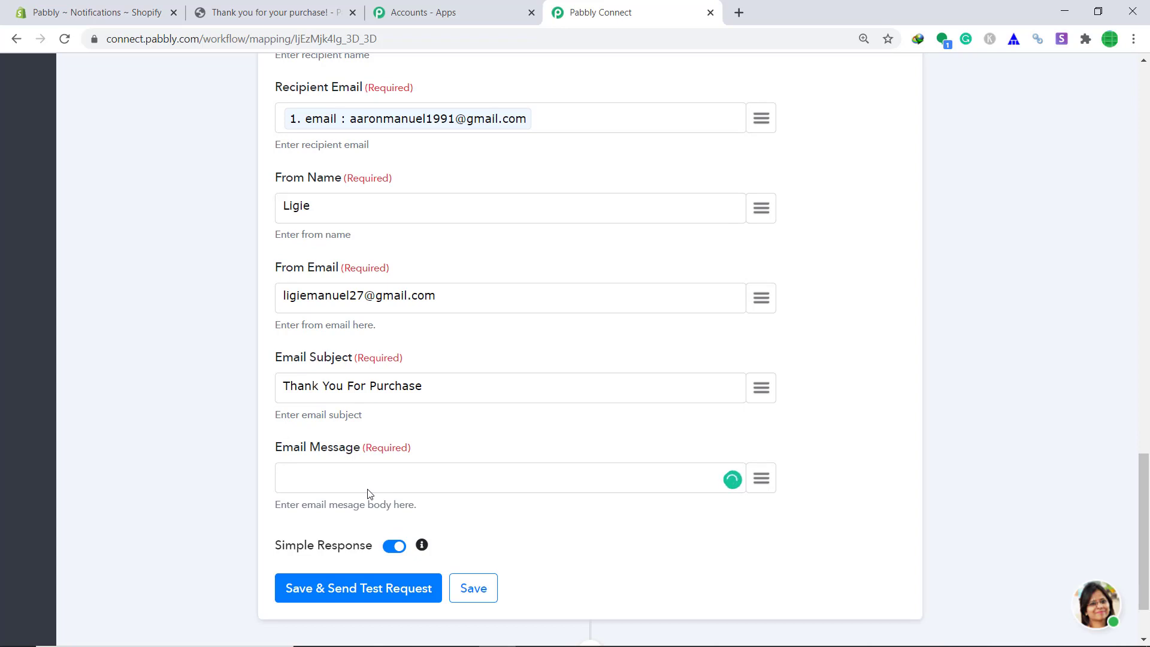
{"action": "type", "text": "Thanks for purchase M"}
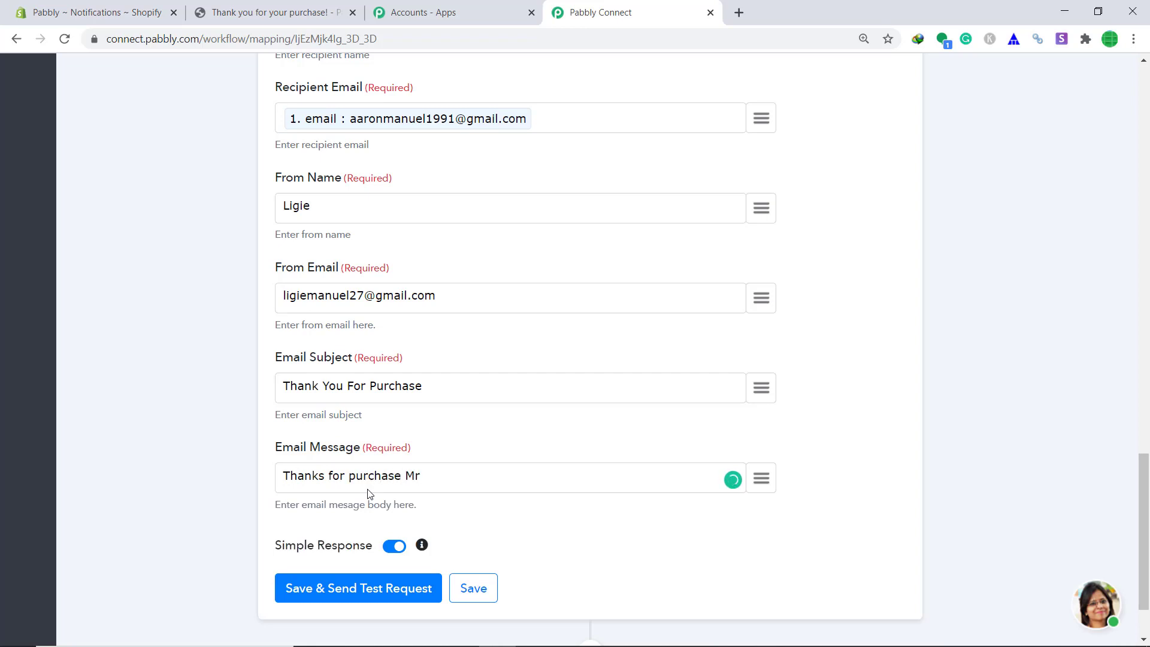
{"action": "type", "text": "r"}
{"action": "left_click", "coordinate": [761, 477]}
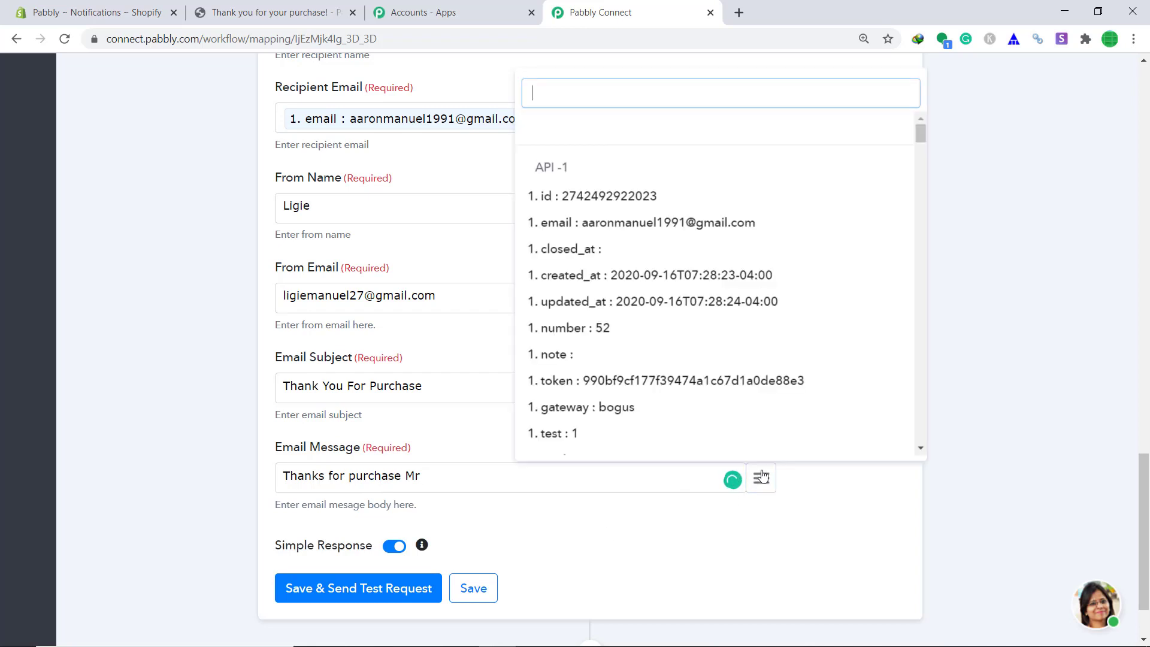
{"action": "type", "text": "name"}
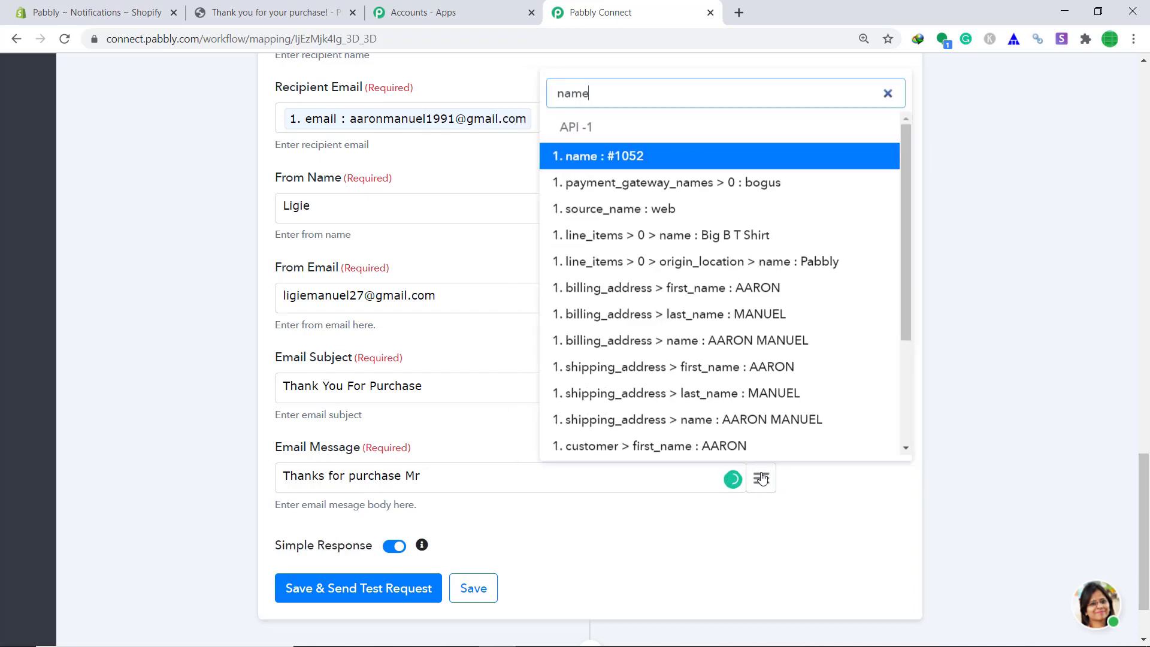
{"action": "left_click", "coordinate": [763, 291]}
{"action": "type", "text": "and this pr"}
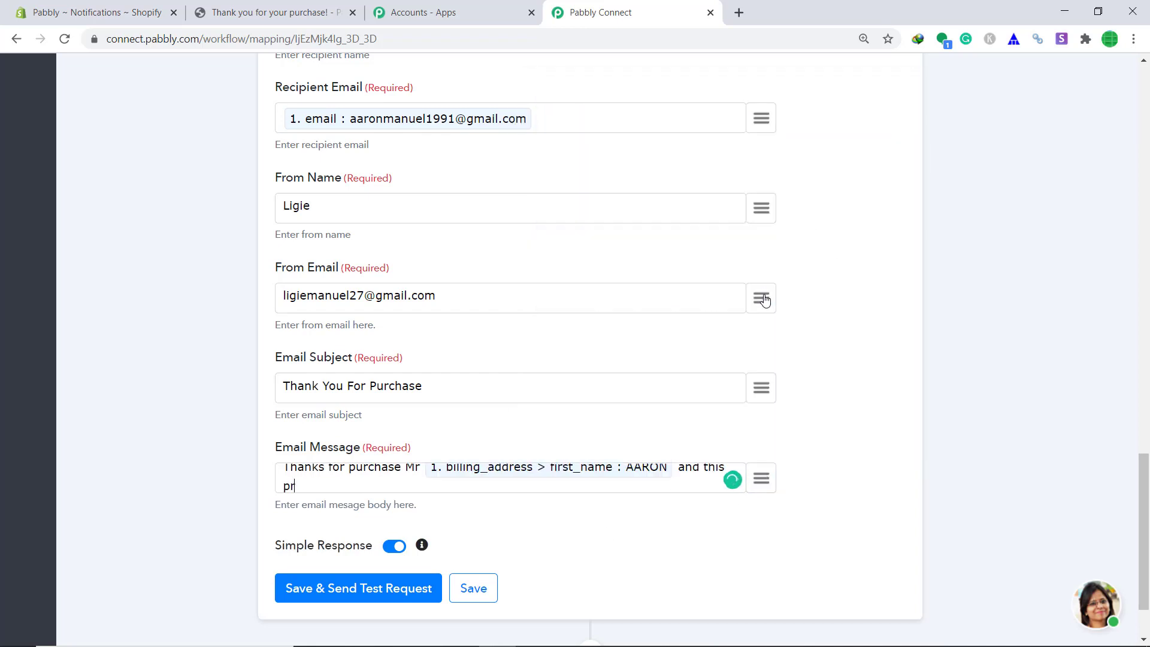
{"action": "type", "text": "oduct"}
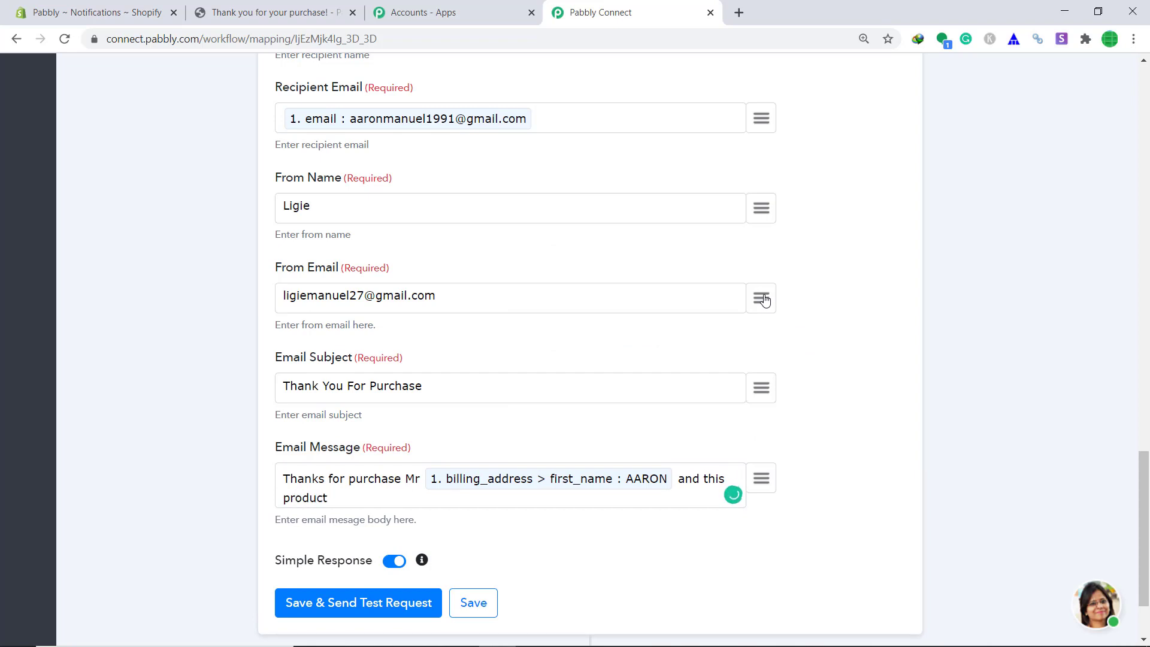
{"action": "left_click", "coordinate": [761, 488]}
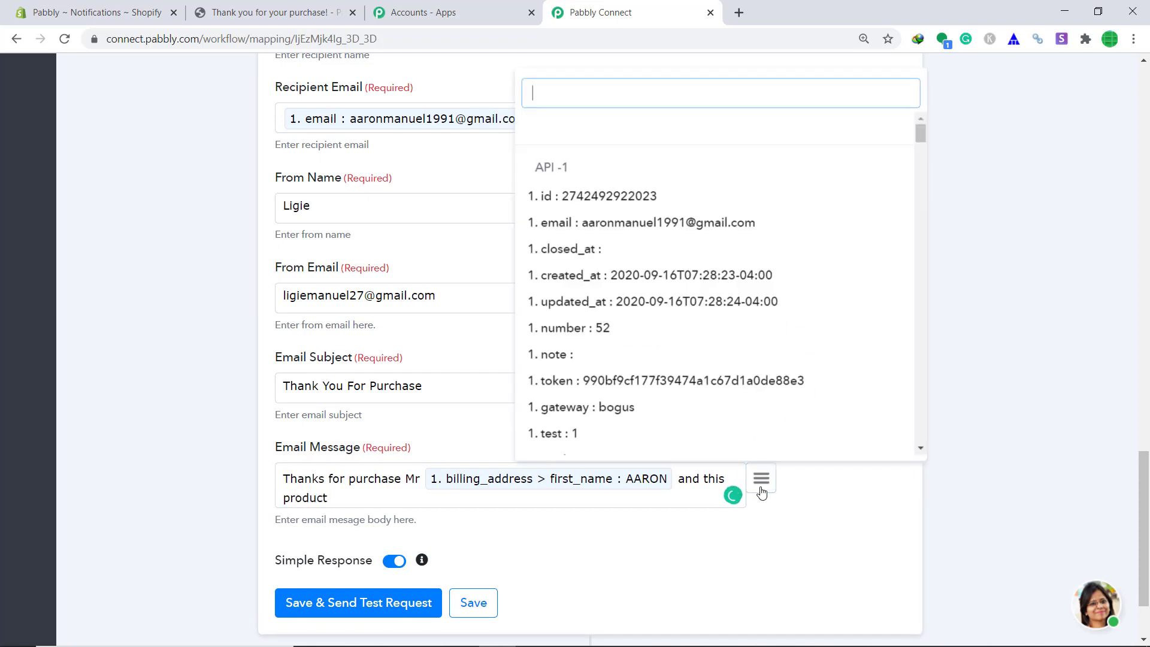
{"action": "type", "text": "t"}
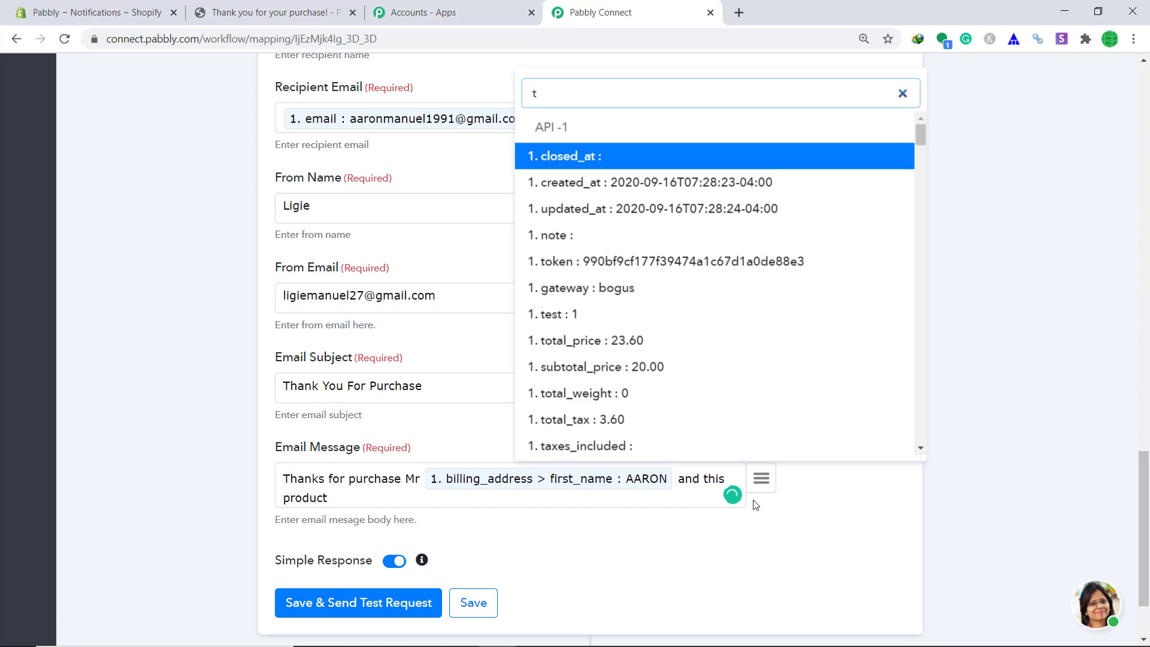
{"action": "key", "text": "BackSpace"}
{"action": "type", "text": "bi"}
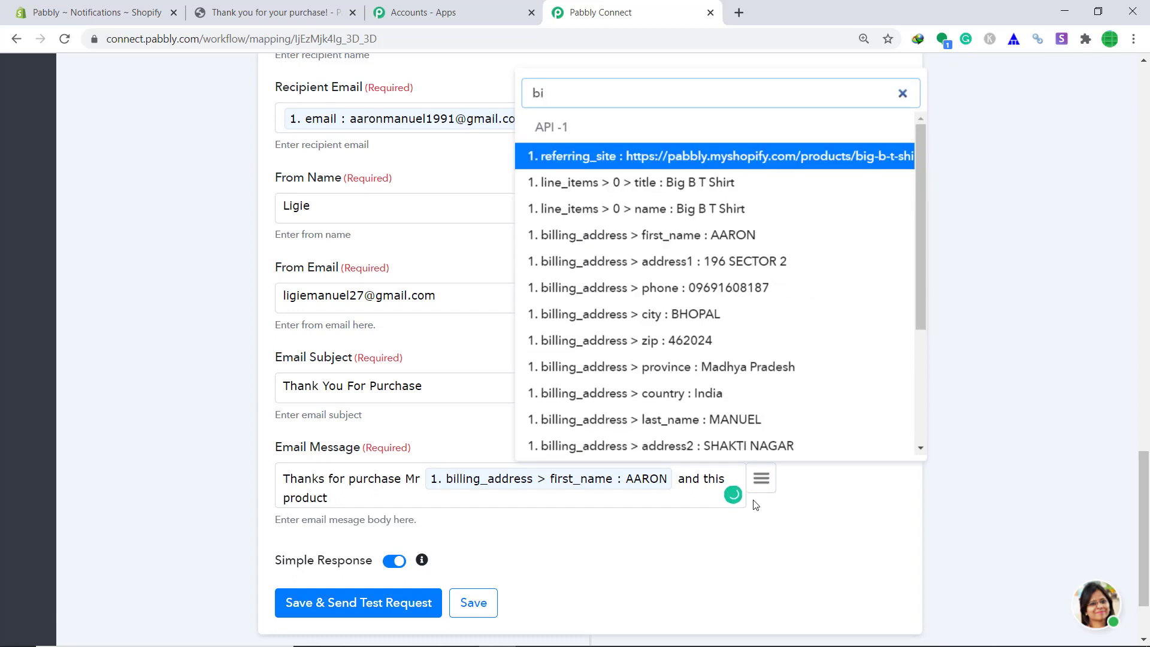
{"action": "left_click", "coordinate": [689, 186]}
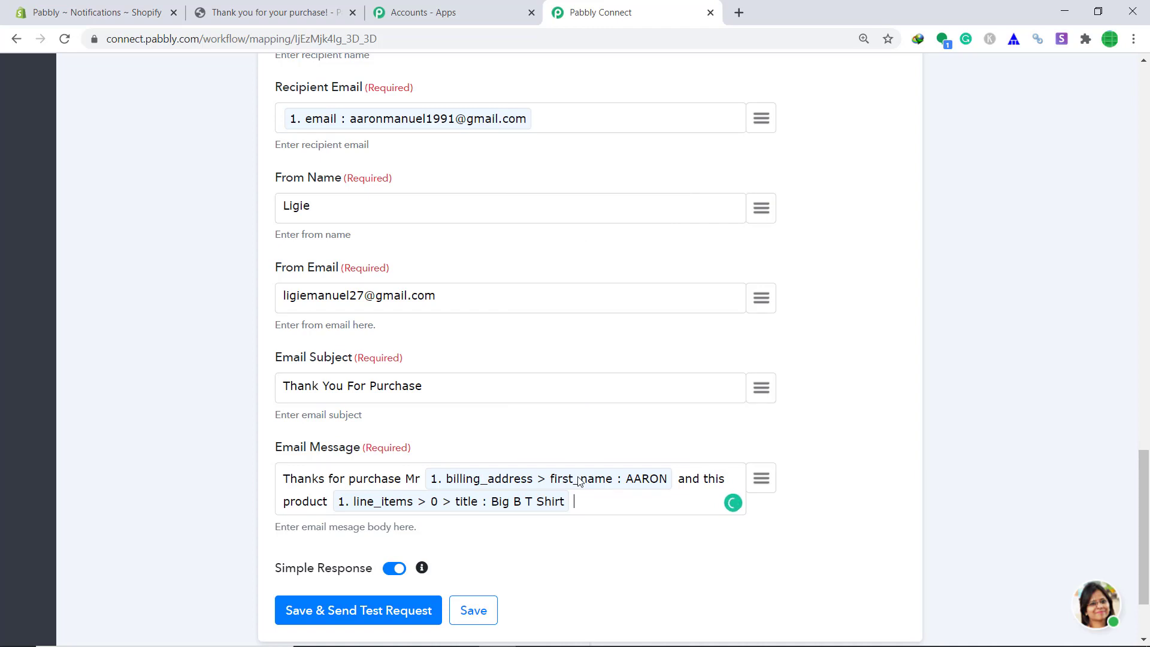
Add 'will be delivered soon to your addres' with the address1 and city tokens, ending '. Please visit our store again'.
{"action": "type", "text": "will be delivered soon "}
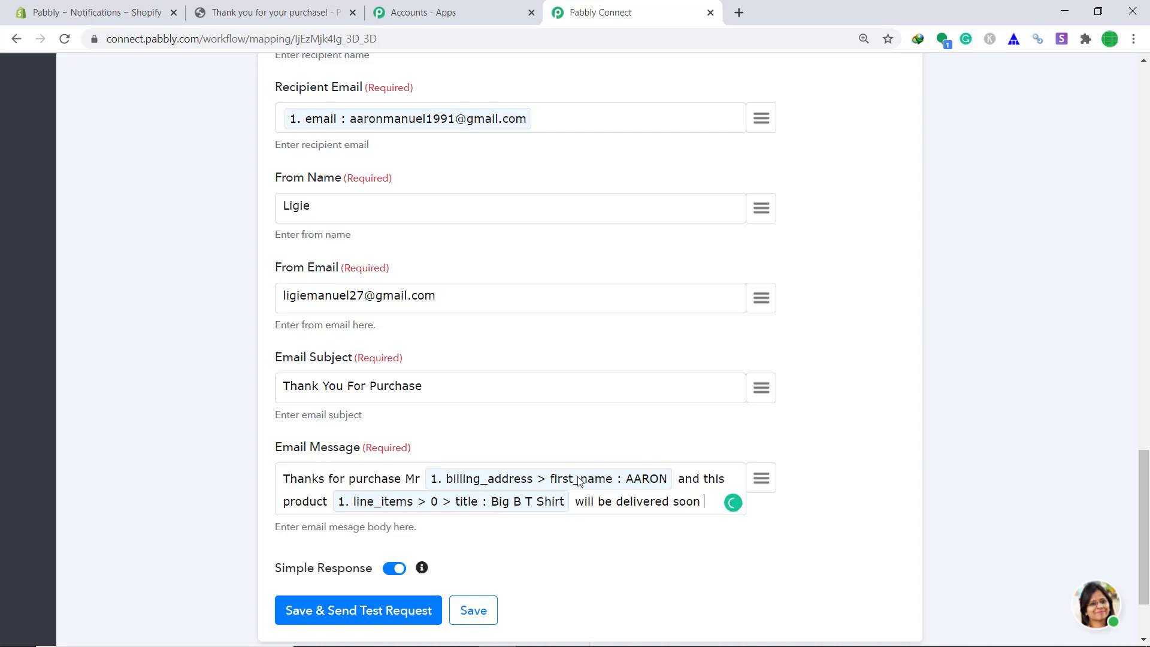
{"action": "type", "text": "to your address"}
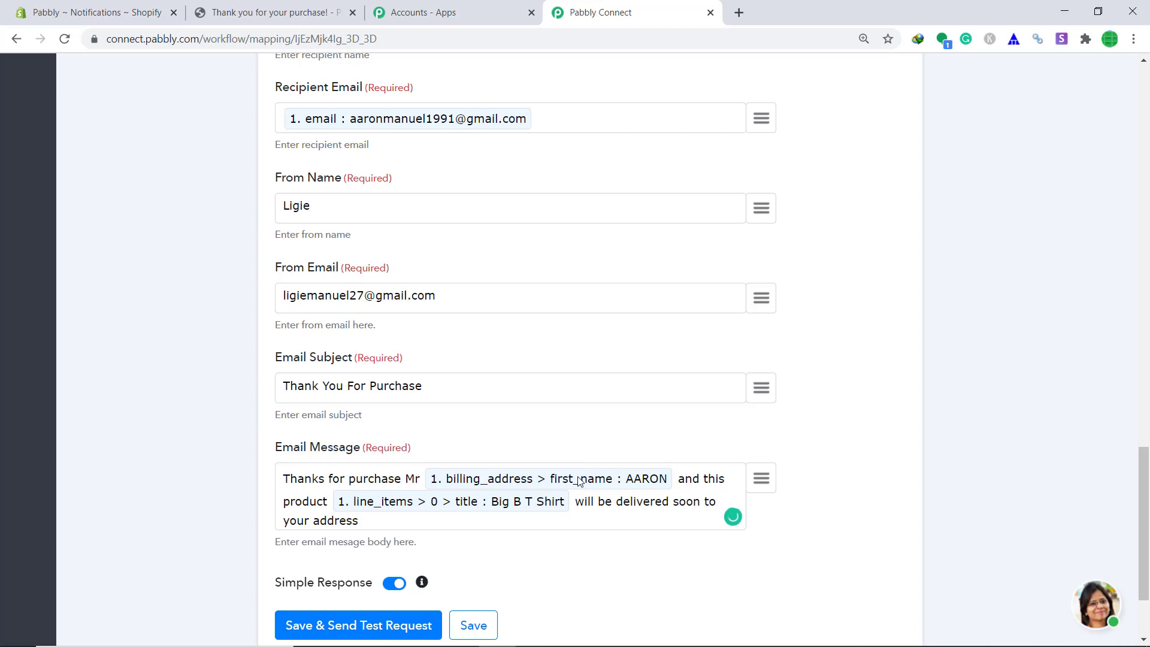
{"action": "left_click", "coordinate": [764, 484]}
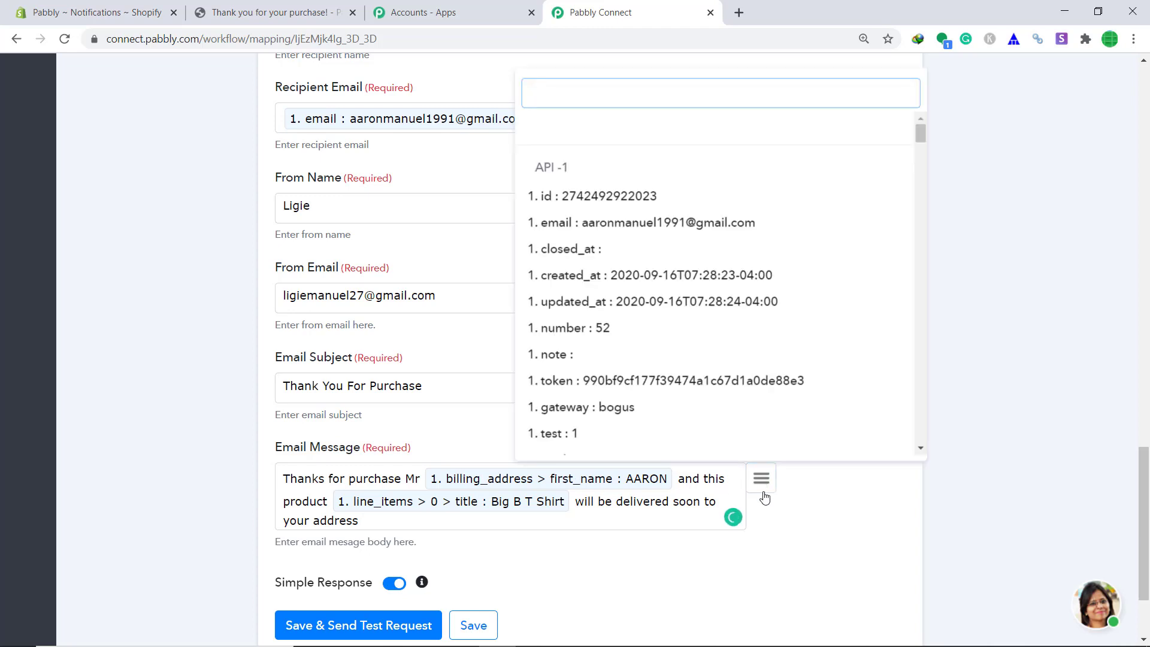
{"action": "type", "text": "add"}
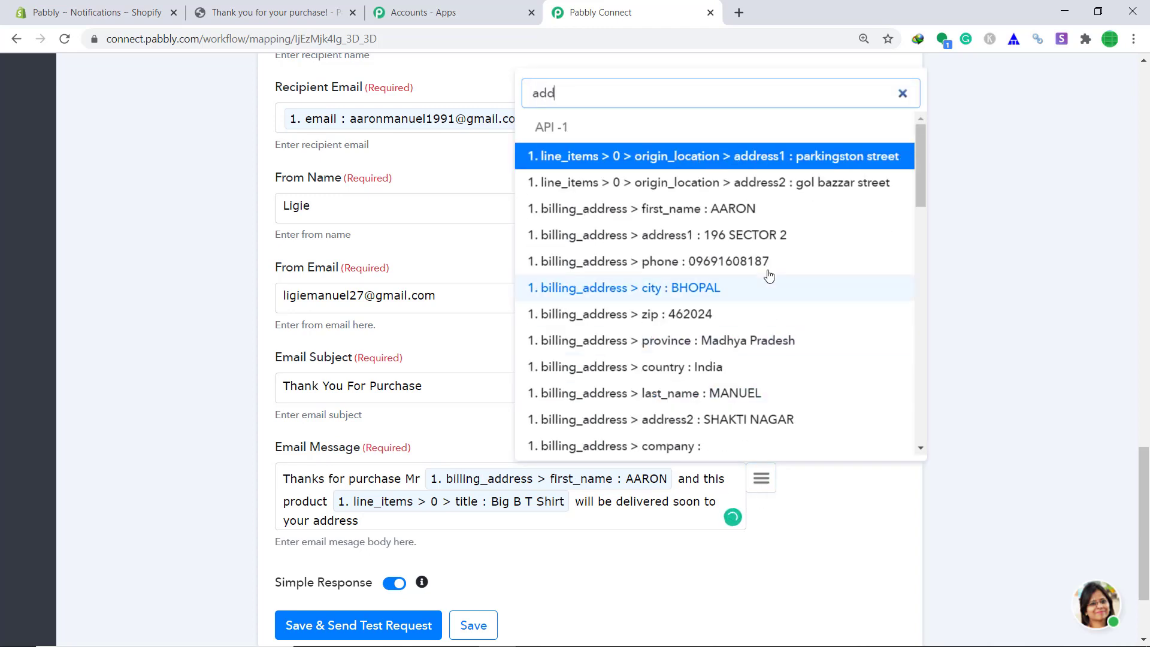
{"action": "left_click", "coordinate": [769, 240]}
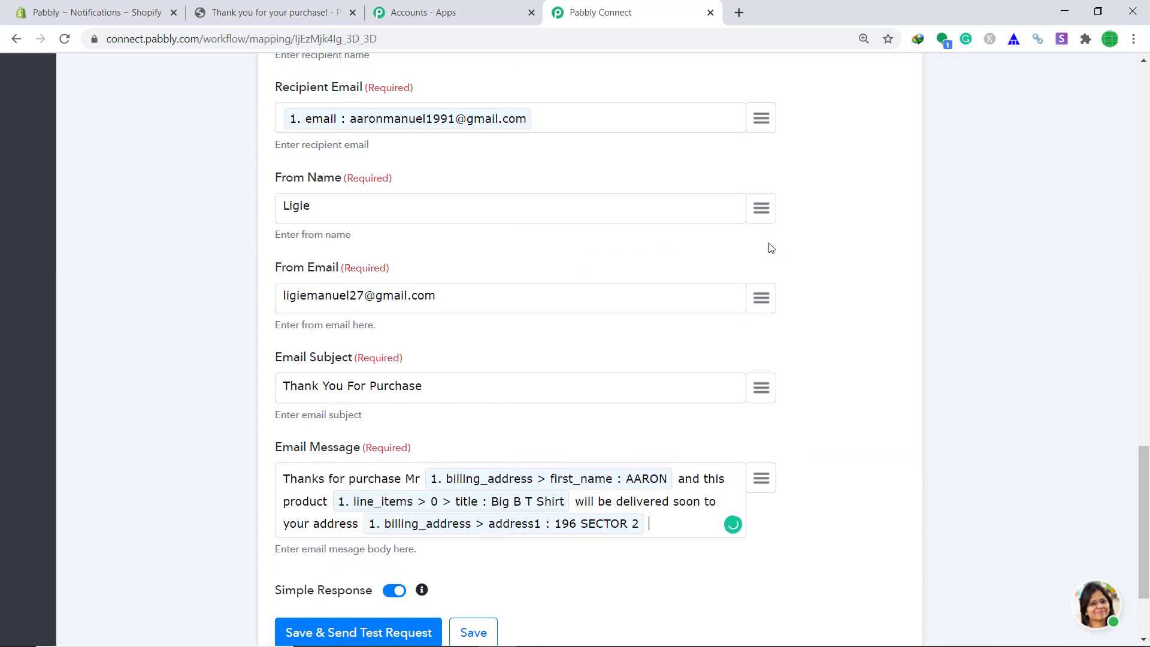
{"action": "left_click", "coordinate": [761, 479]}
{"action": "type", "text": "add"}
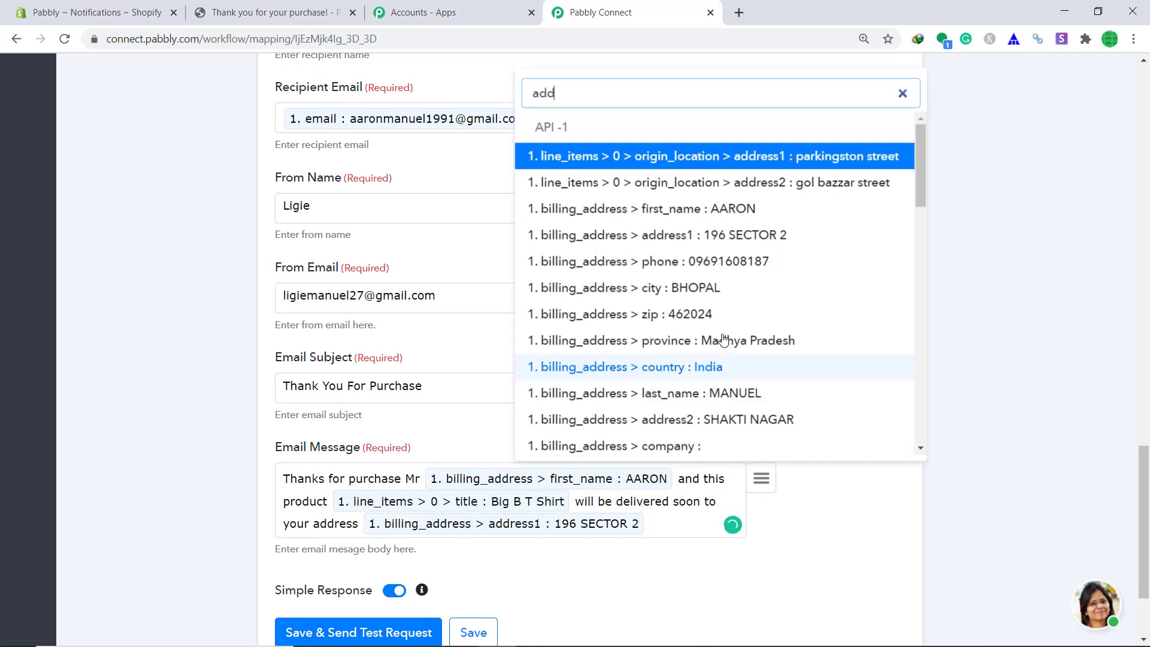
{"action": "left_click", "coordinate": [719, 288]}
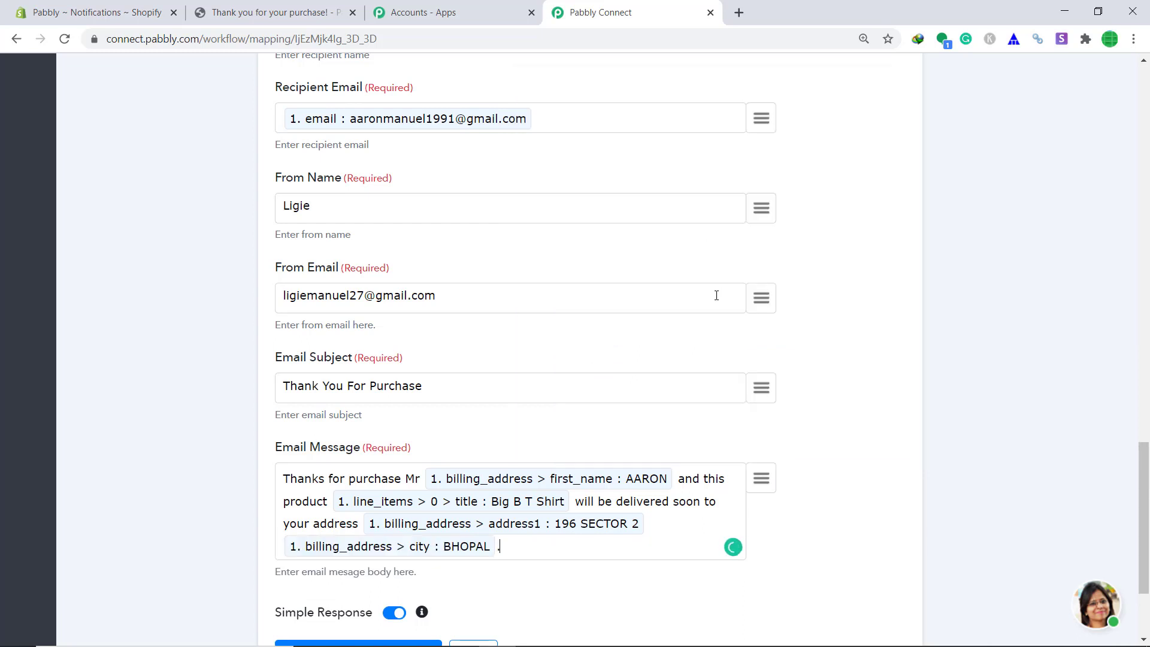
{"action": "type", "text": ". Please visit our store again"}
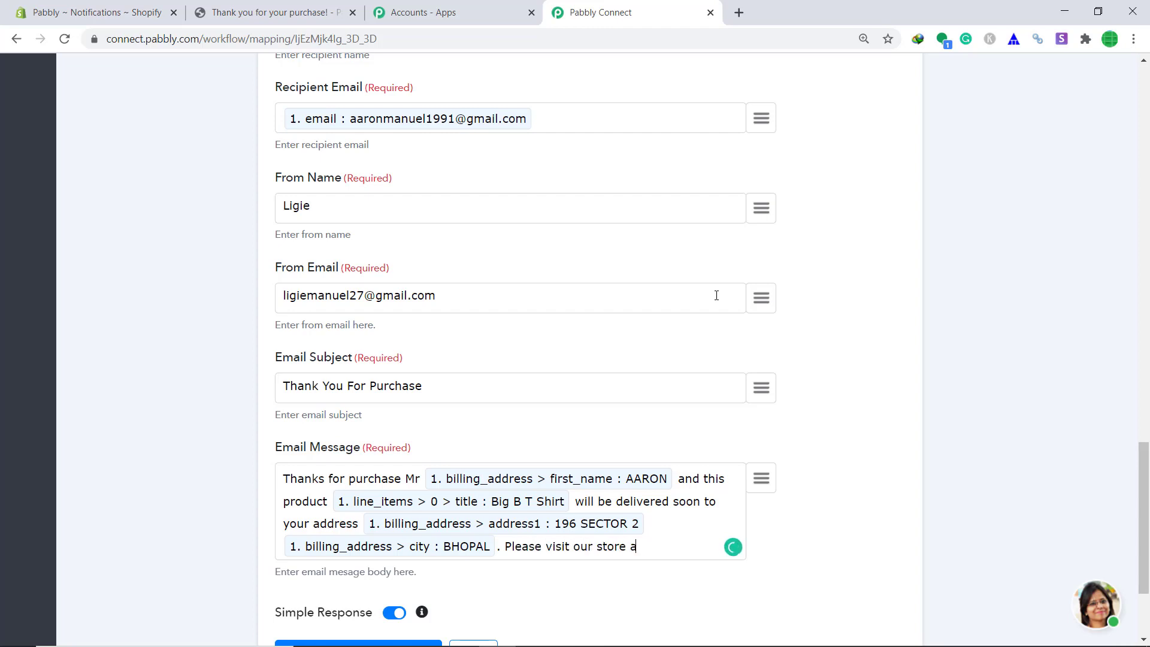
{"action": "scroll", "coordinate": [716, 328], "scroll_direction": "down", "scroll_amount": 3}
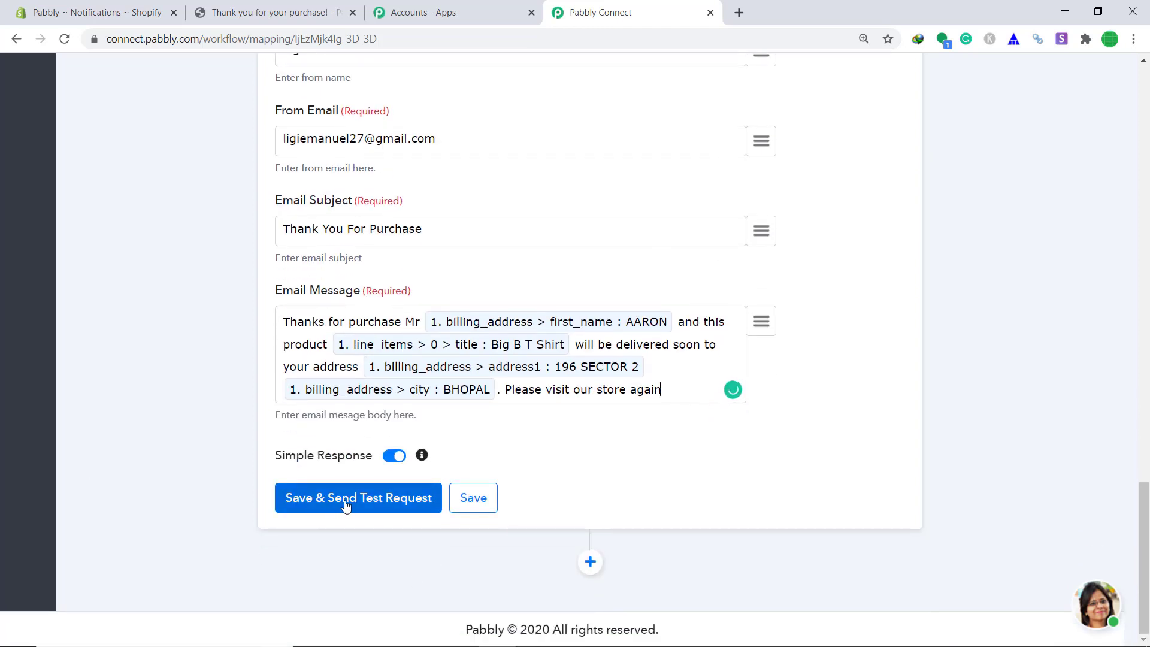
Save the Gmail step, send a test email that returns labelIds SENT, and open a new browser tab.
{"action": "left_click", "coordinate": [344, 502]}
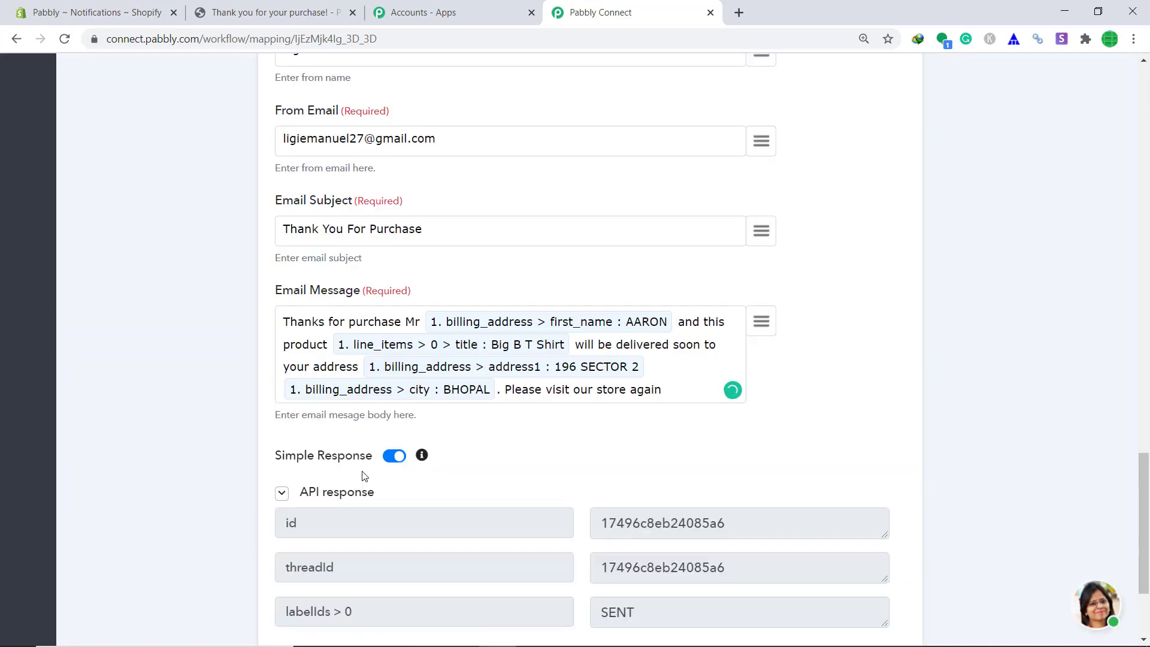
{"action": "scroll", "coordinate": [419, 429], "scroll_direction": "down", "scroll_amount": 3}
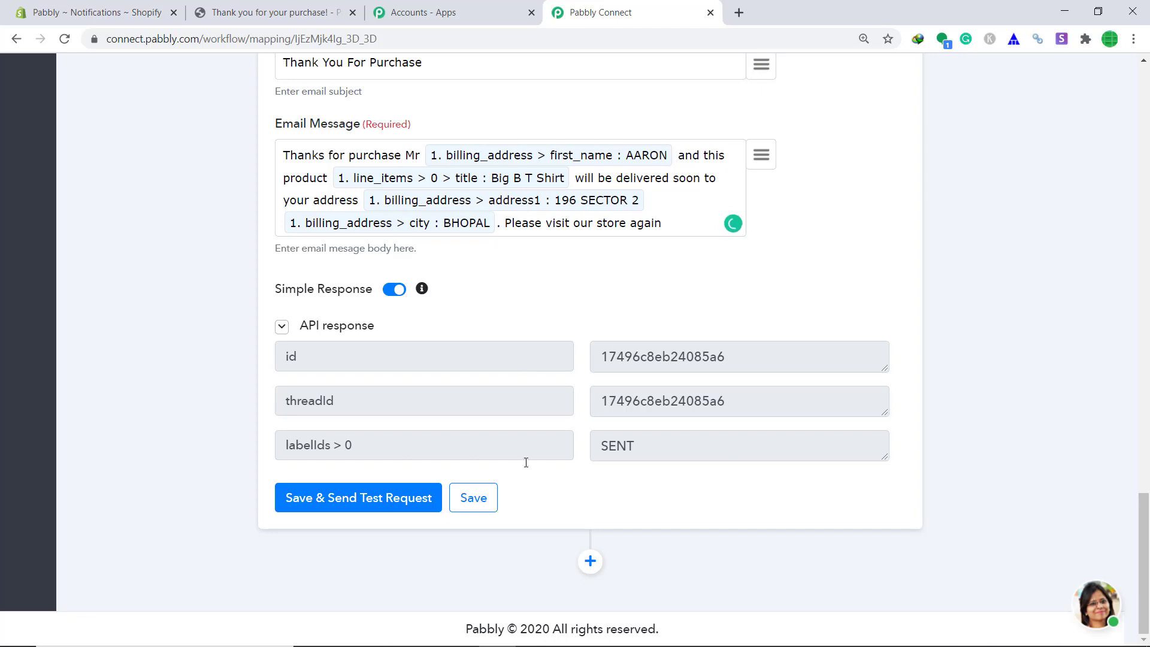
{"action": "left_click", "coordinate": [738, 13]}
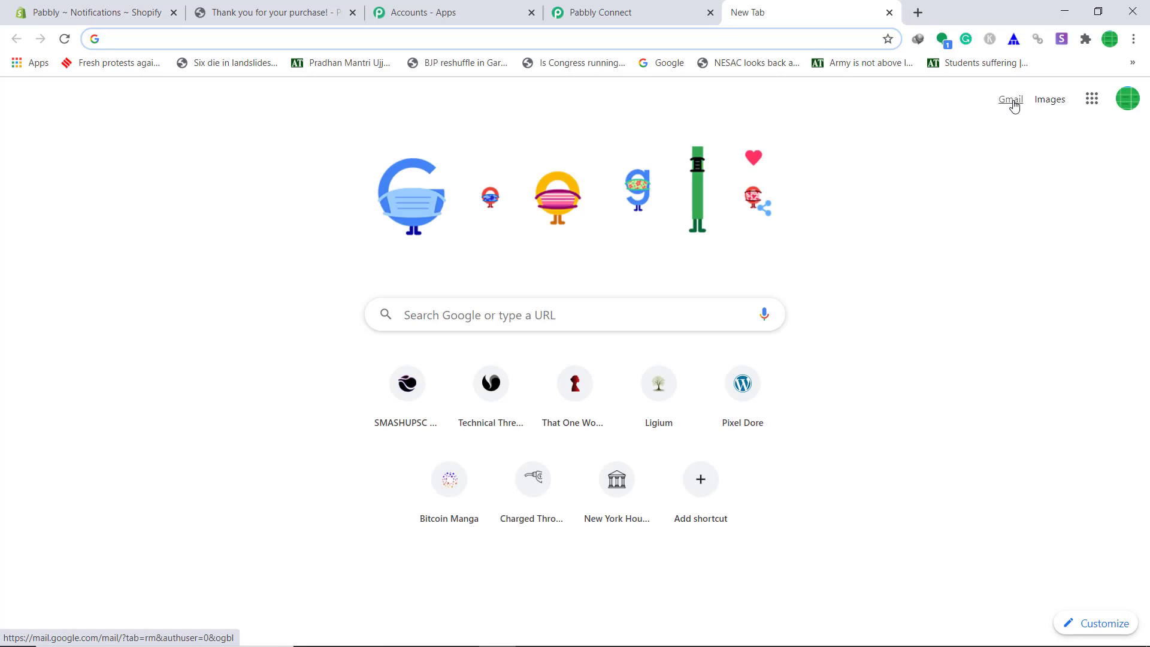
Confirm in Gmail that the 'Thank You For Purchase' email arrived with the Big B T Shirt details.
{"action": "left_click", "coordinate": [1012, 100]}
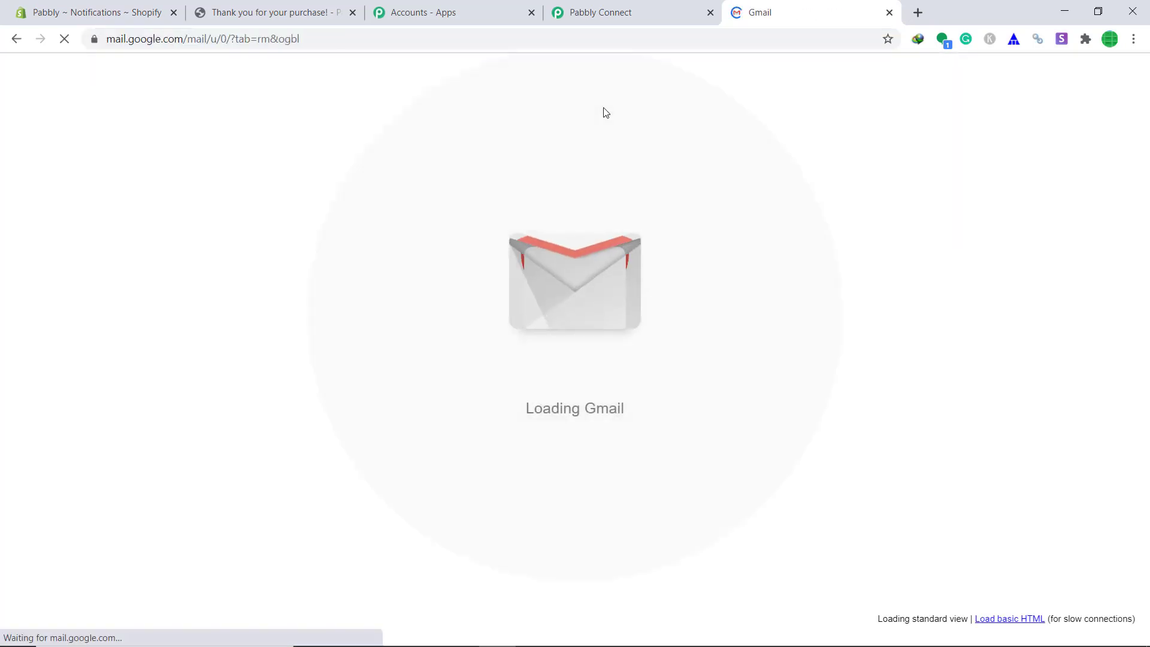
{"action": "left_click", "coordinate": [521, 194]}
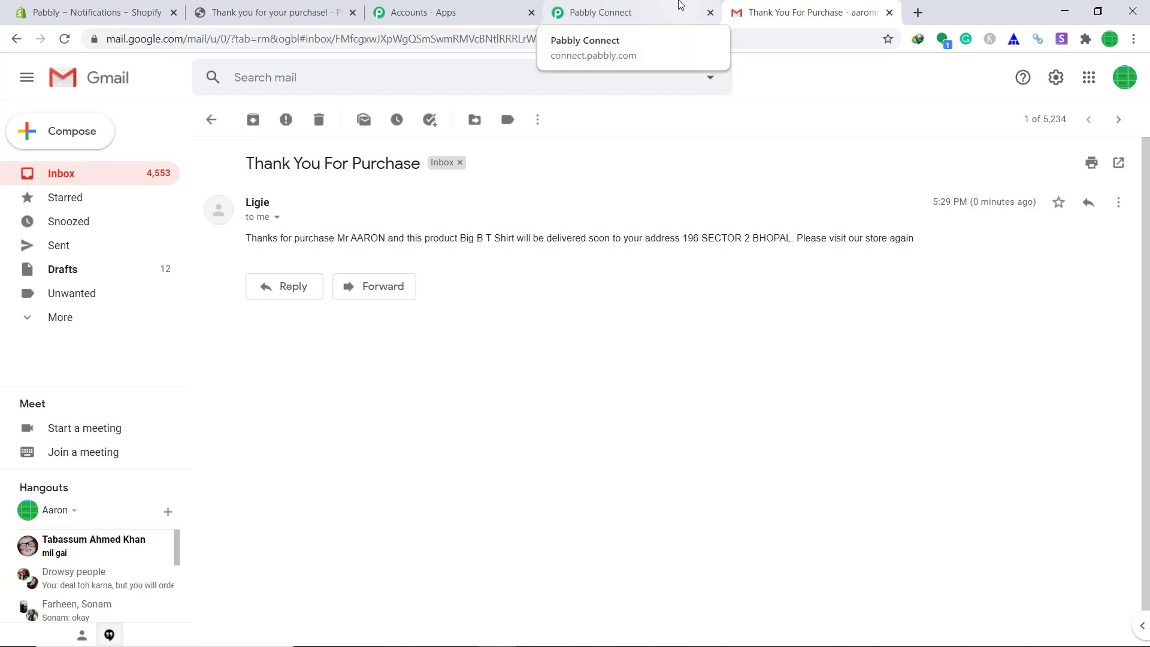
{"action": "left_click", "coordinate": [679, 5]}
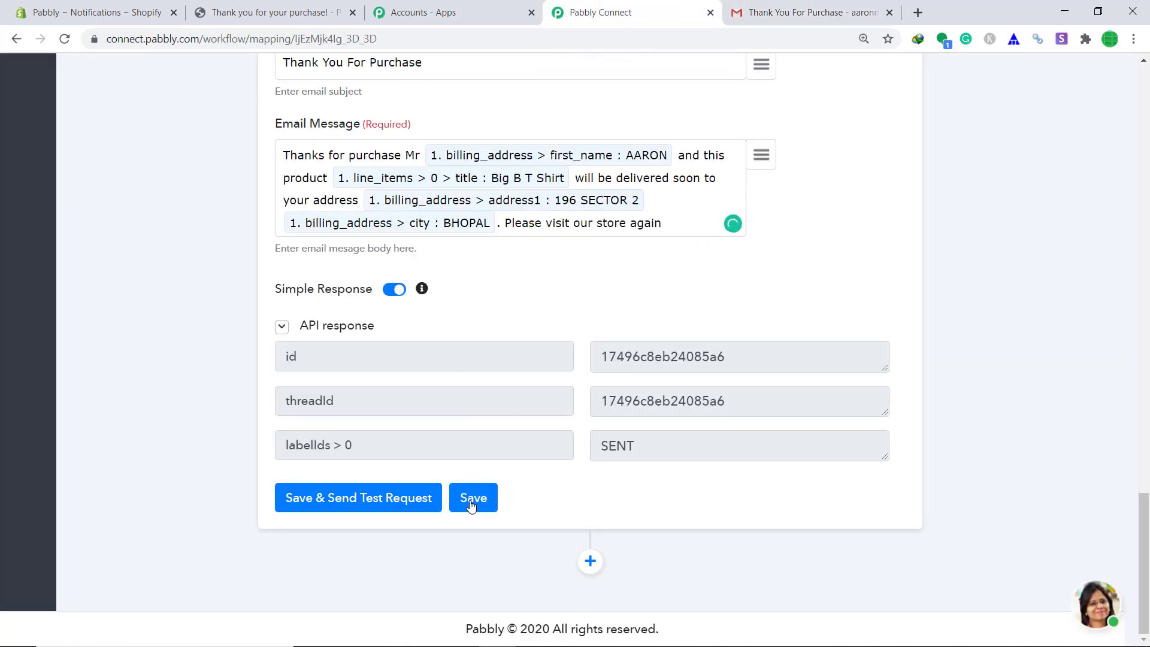
Save the Gmail send-email action and collapse it.
{"action": "left_click", "coordinate": [471, 501]}
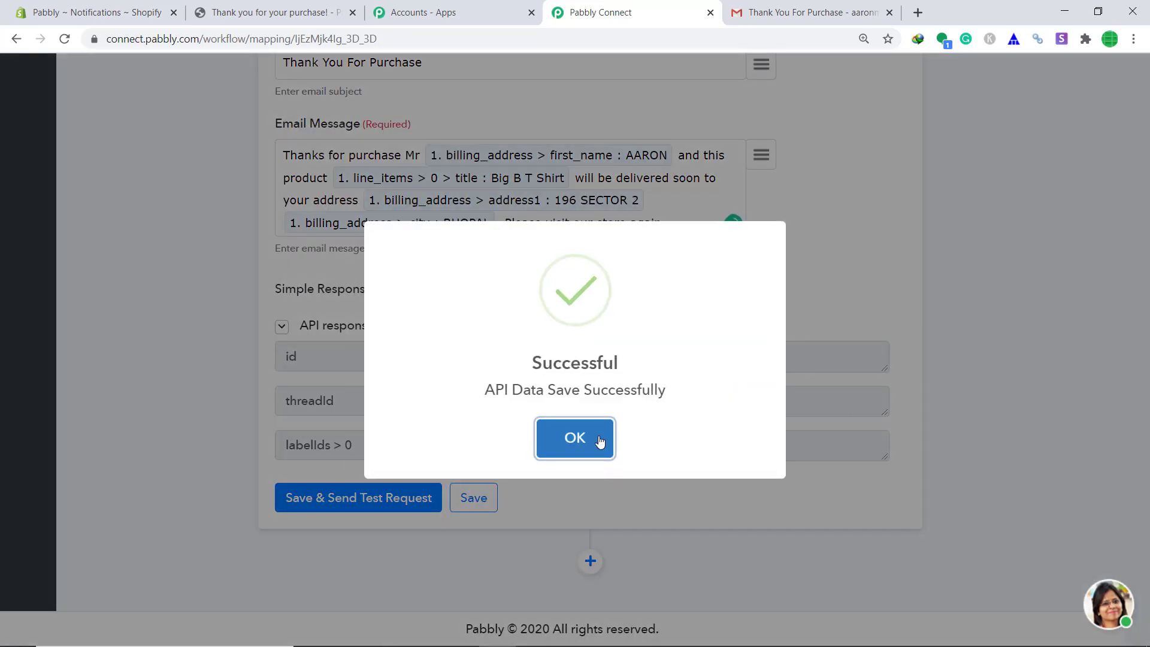
{"action": "left_click", "coordinate": [608, 439]}
{"action": "scroll", "coordinate": [752, 334], "scroll_direction": "up", "scroll_amount": 10}
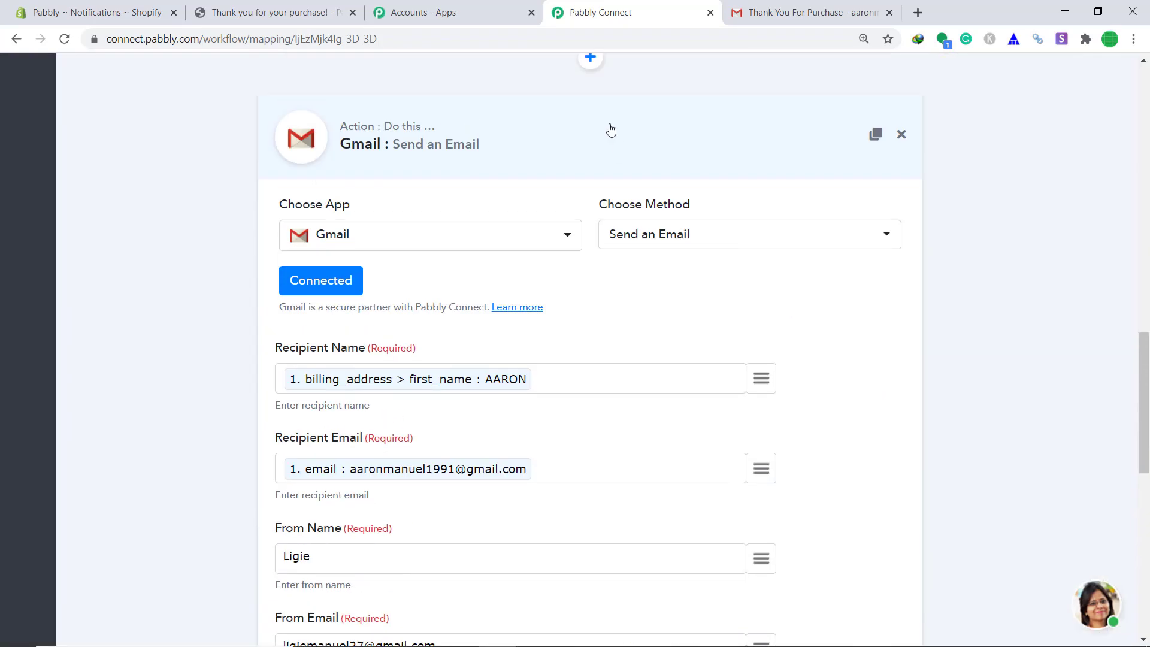
{"action": "left_click", "coordinate": [611, 130]}
Save the received Shopify webhook response and collapse the trigger step.
{"action": "left_click", "coordinate": [291, 330]}
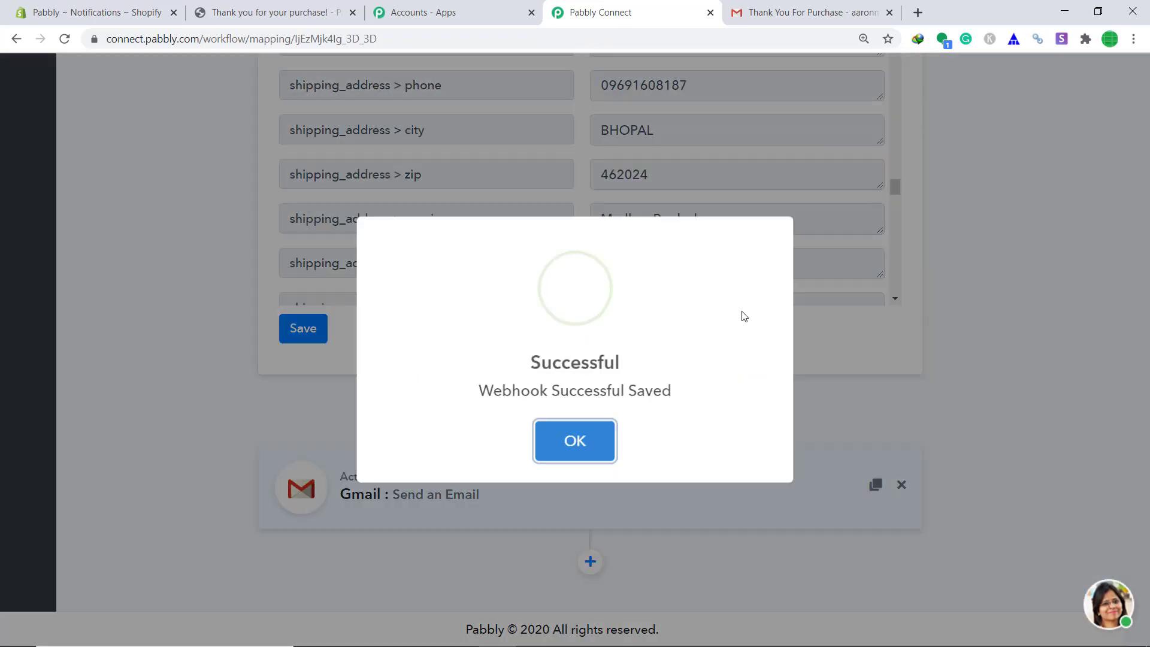
{"action": "left_click", "coordinate": [605, 430]}
{"action": "scroll", "coordinate": [803, 274], "scroll_direction": "up", "scroll_amount": 15}
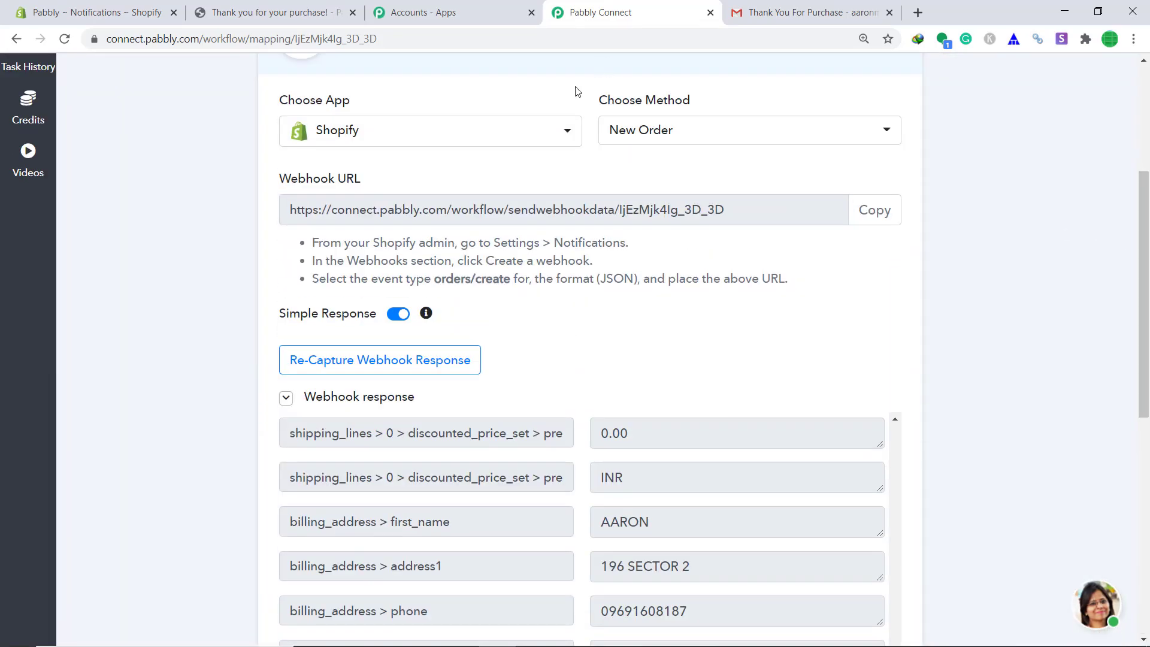
{"action": "left_click", "coordinate": [576, 73]}
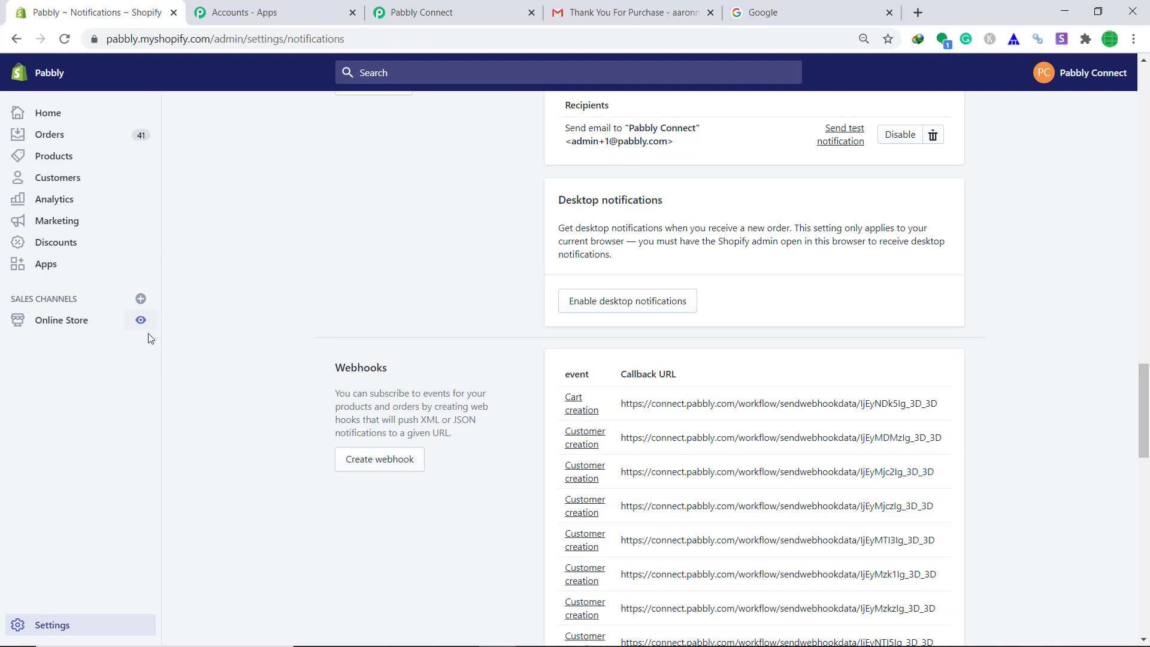
Open the live store's catalog and buy one Gara T-Shirt now, reaching a Rs. 0.11 checkout.
{"action": "left_click", "coordinate": [141, 320]}
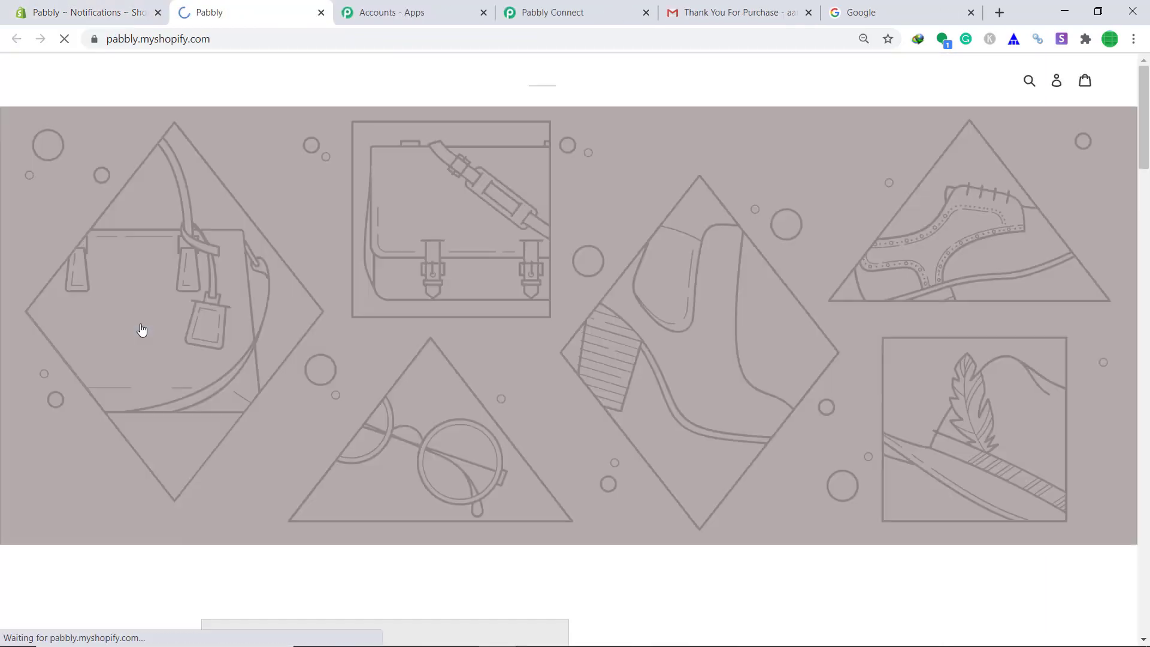
{"action": "left_click", "coordinate": [590, 80]}
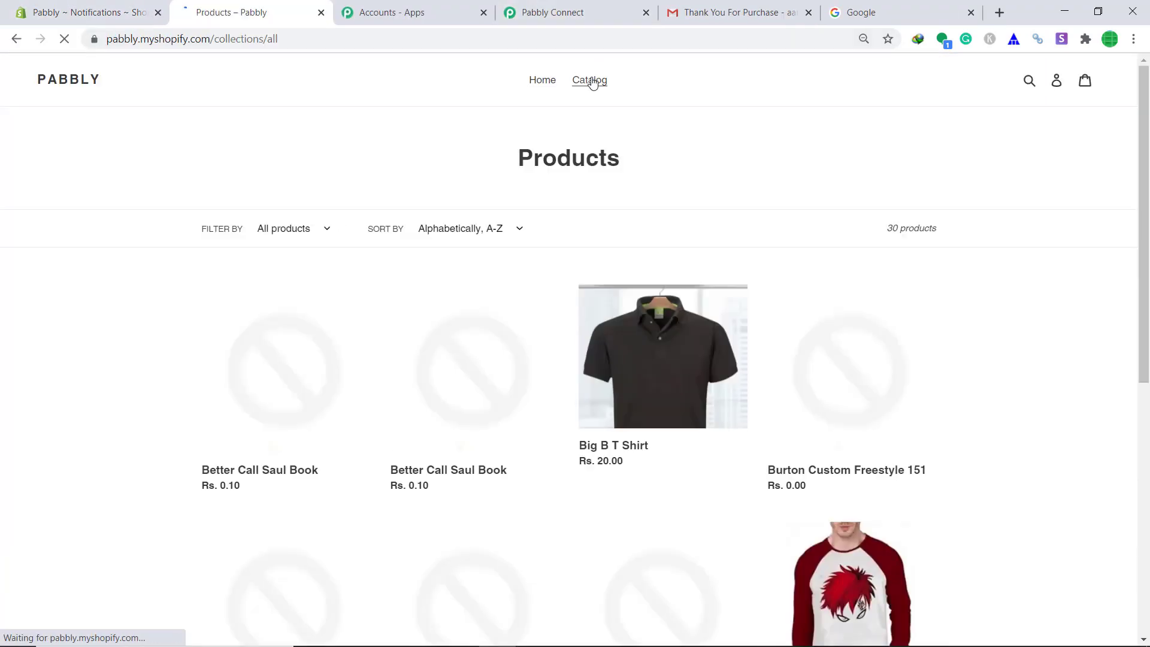
{"action": "scroll", "coordinate": [370, 273], "scroll_direction": "down", "scroll_amount": 3}
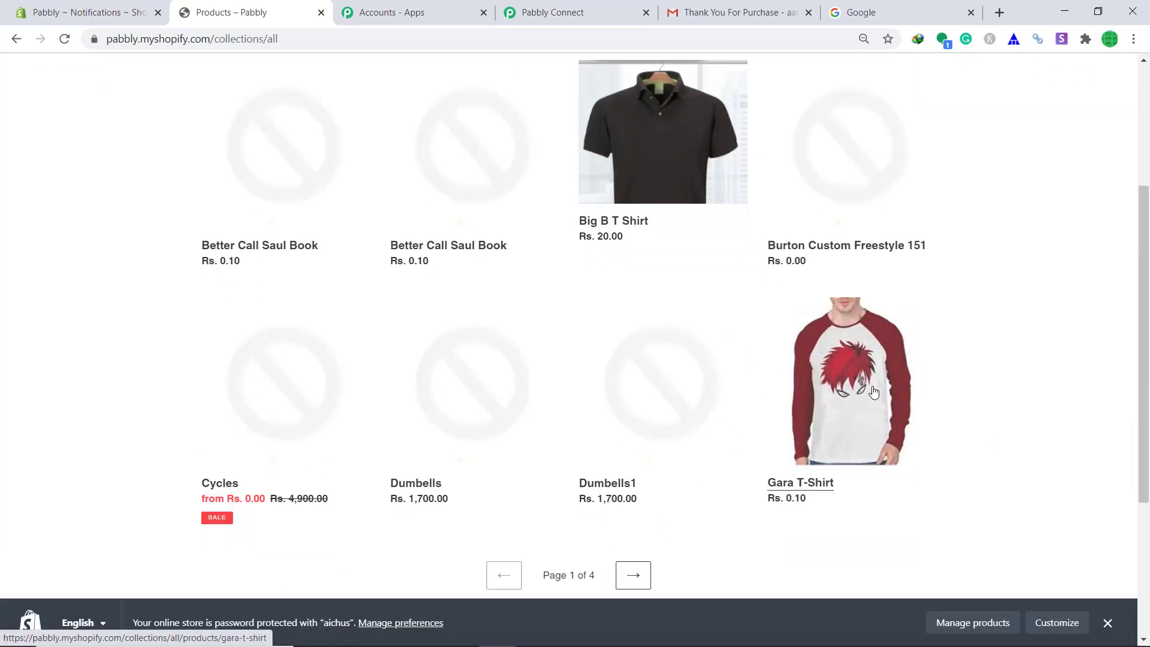
{"action": "left_click", "coordinate": [874, 391]}
{"action": "left_click", "coordinate": [759, 281]}
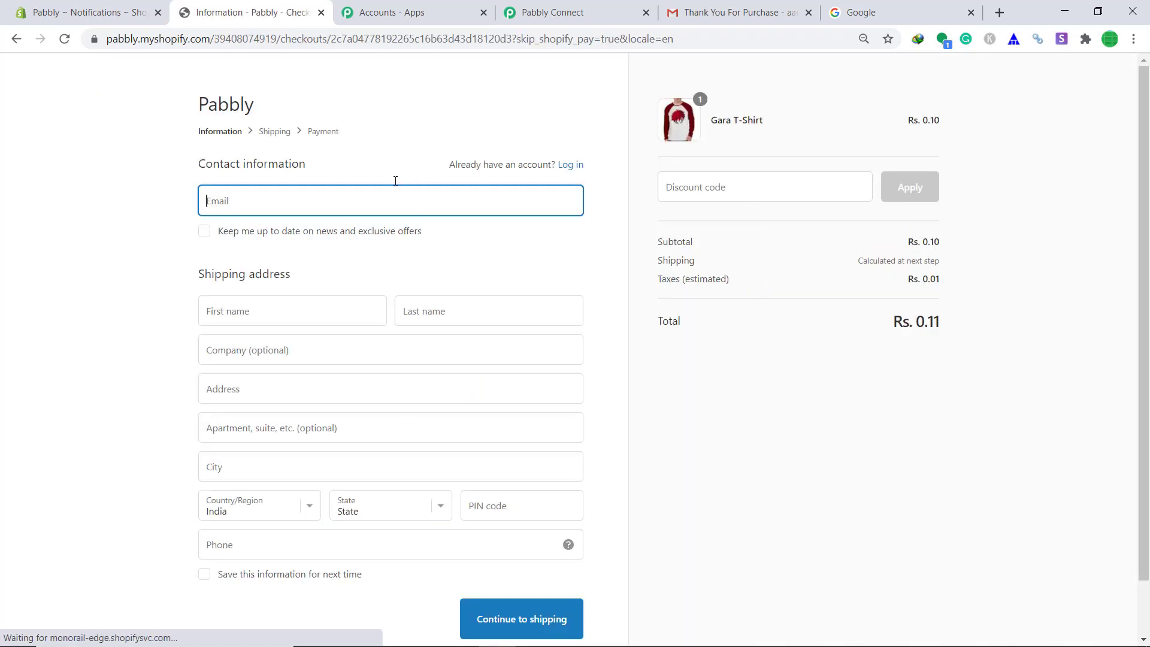
Fill checkout with the customer's e-mail and saved shipping address, then continue to shipping.
{"action": "right_click", "coordinate": [368, 201]}
{"action": "left_click", "coordinate": [419, 326]}
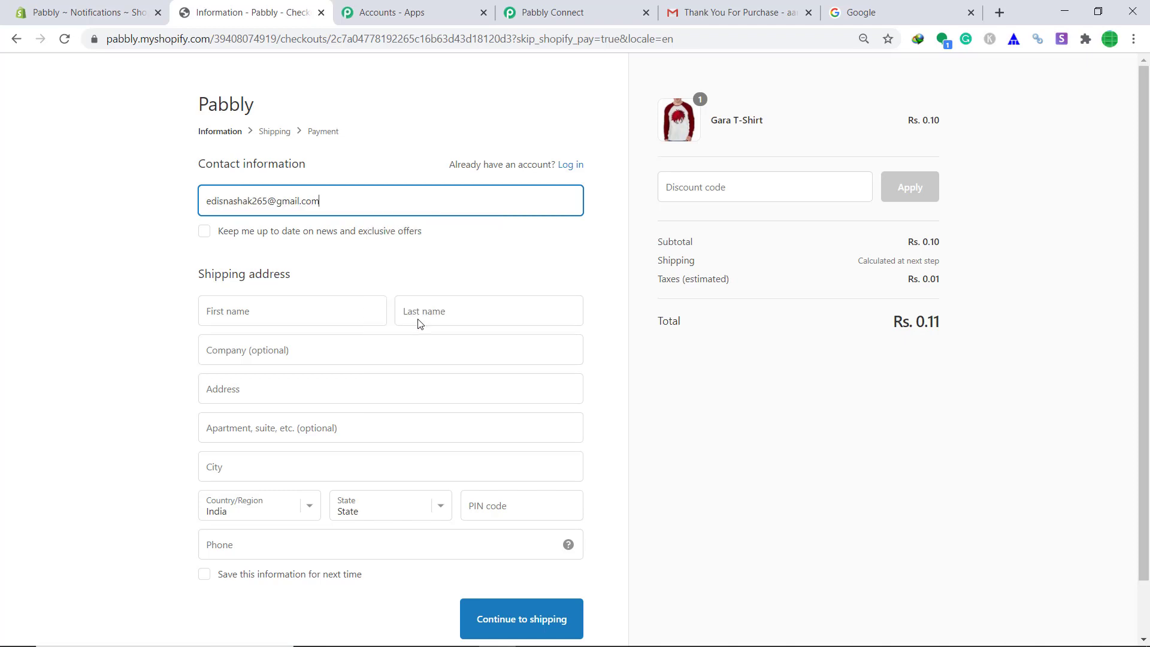
{"action": "left_click", "coordinate": [241, 313]}
{"action": "type", "text": "RAINA"}
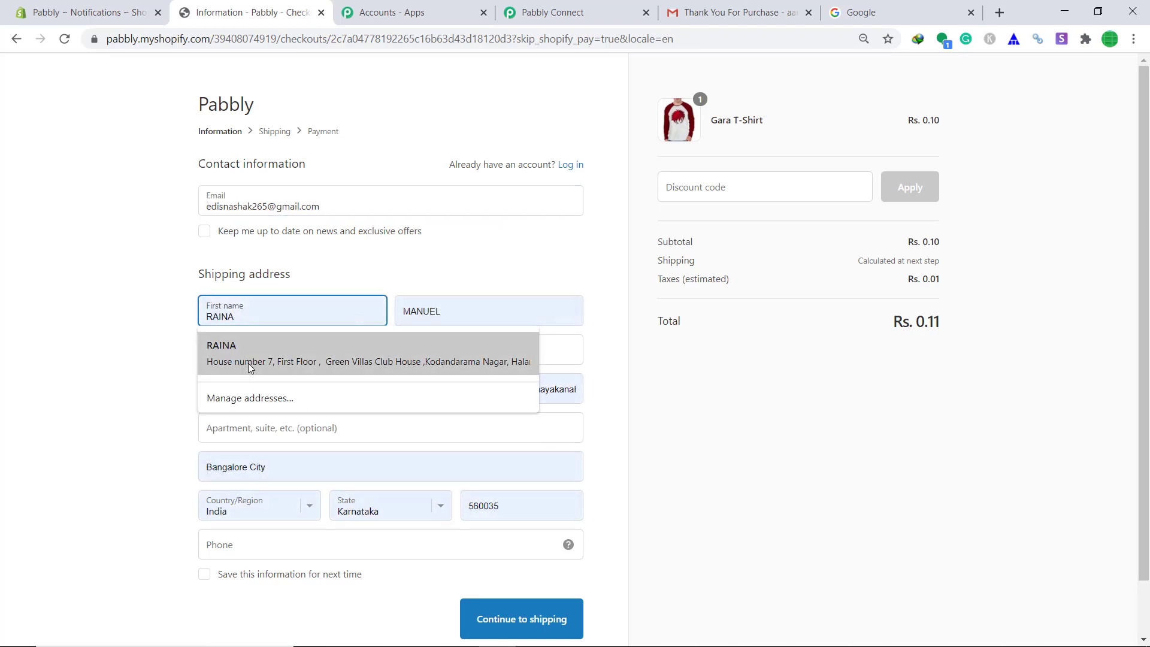
{"action": "left_click", "coordinate": [251, 356]}
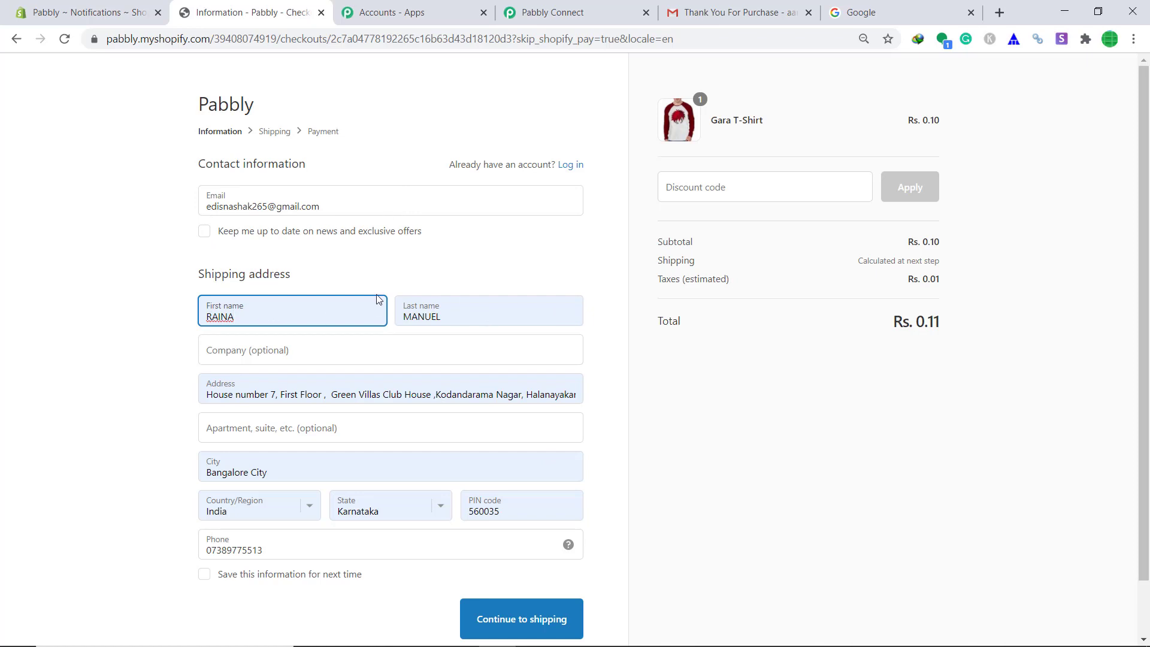
{"action": "scroll", "coordinate": [667, 444], "scroll_direction": "down", "scroll_amount": 1}
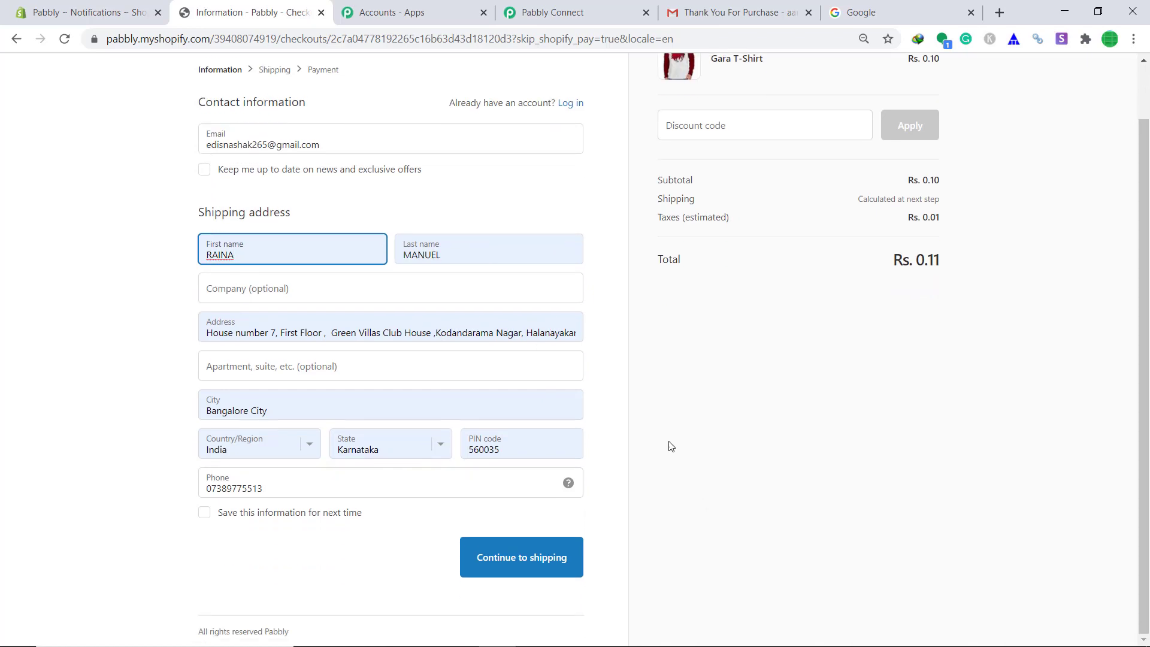
{"action": "left_click", "coordinate": [542, 565]}
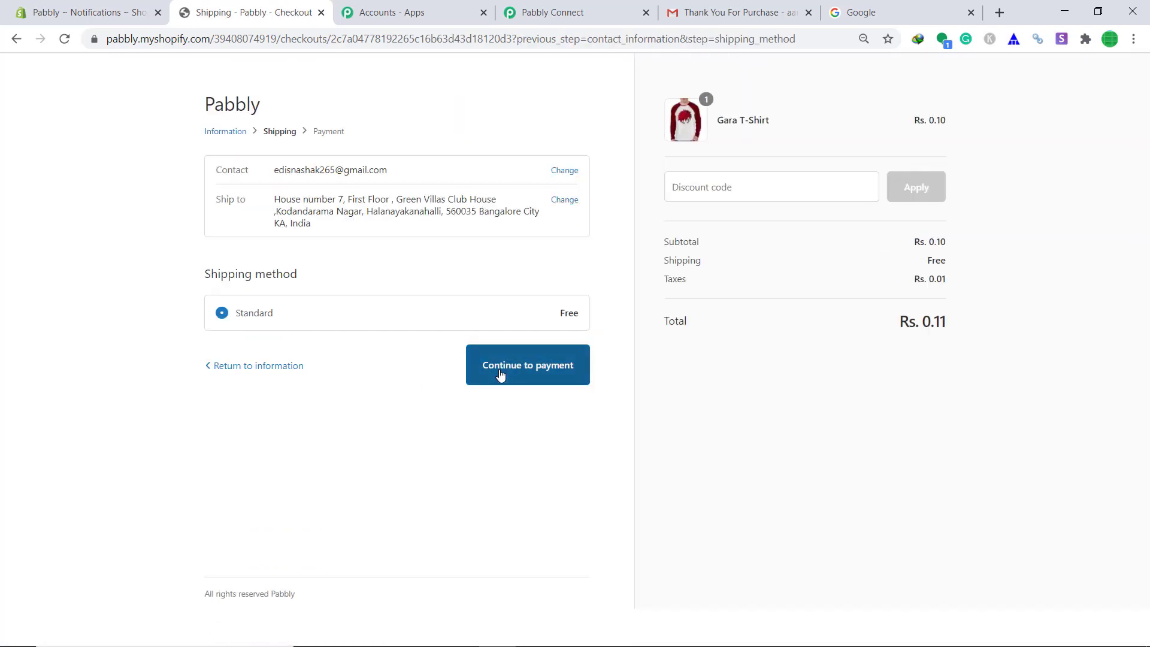
Pay with Bogus Gateway test card: number 1, name 'Bodgus Gatewa', expiry 10 / 34, code 989.
{"action": "left_click", "coordinate": [501, 375]}
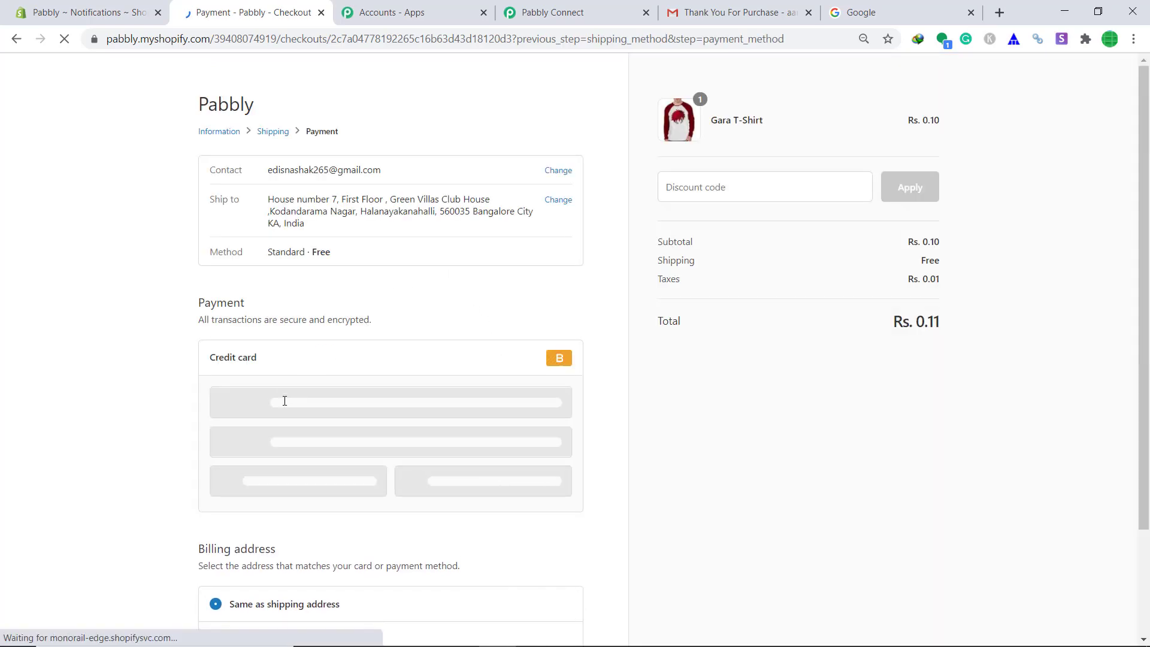
{"action": "left_click", "coordinate": [285, 401]}
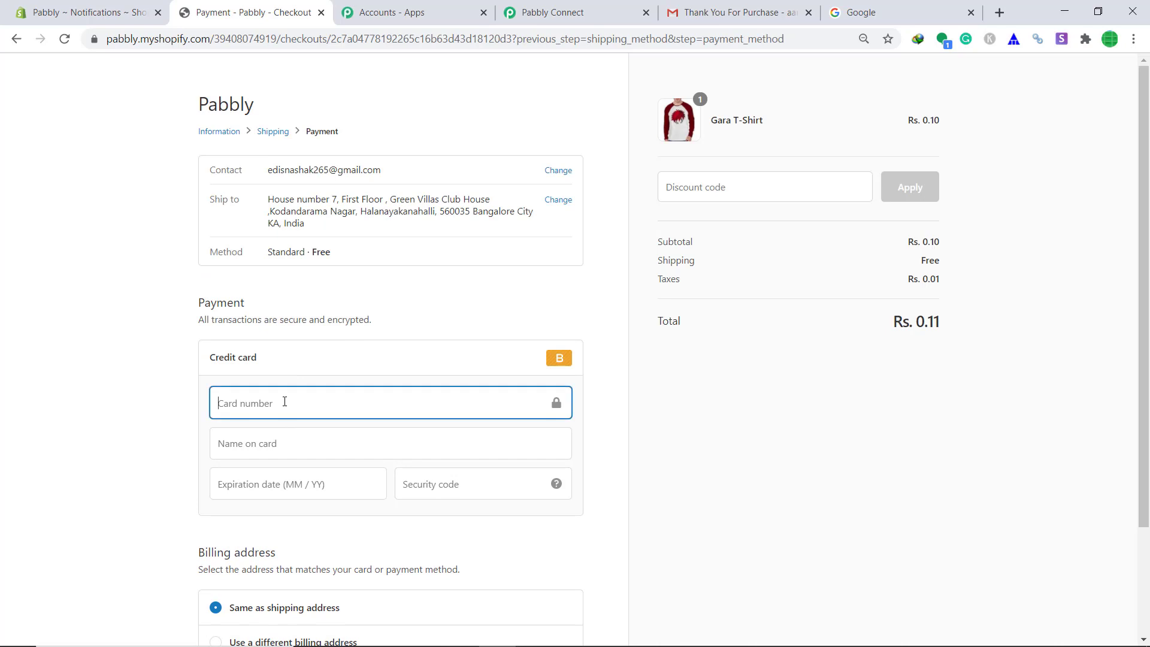
{"action": "type", "text": "1"}
{"action": "left_click", "coordinate": [263, 448]}
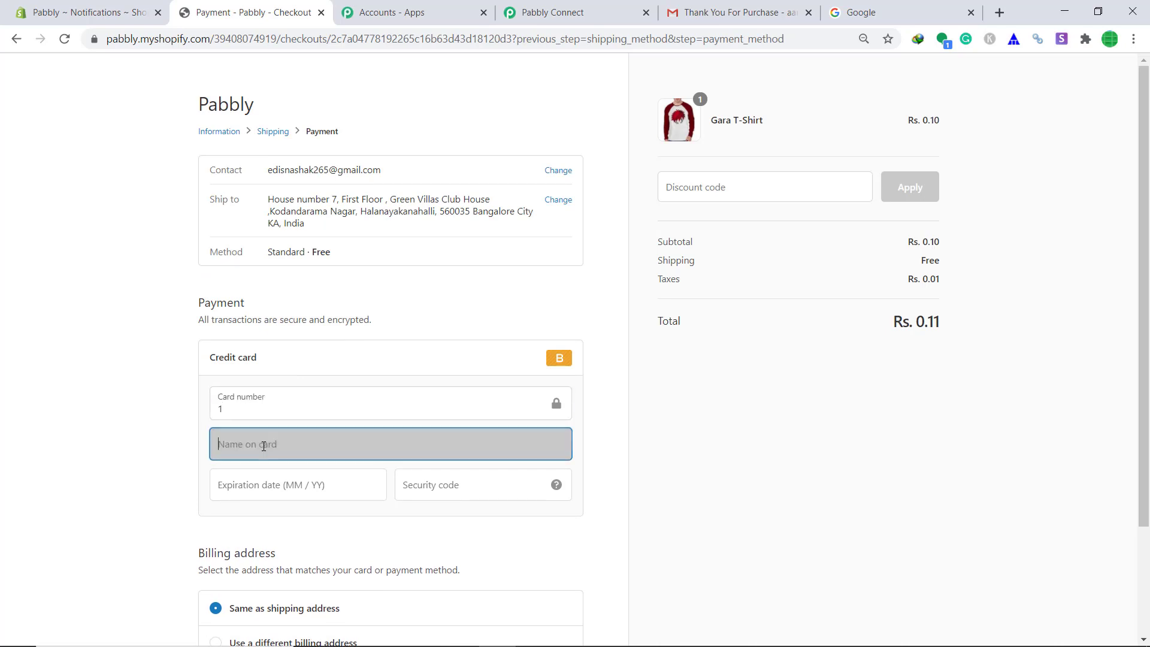
{"action": "type", "text": "Bod"}
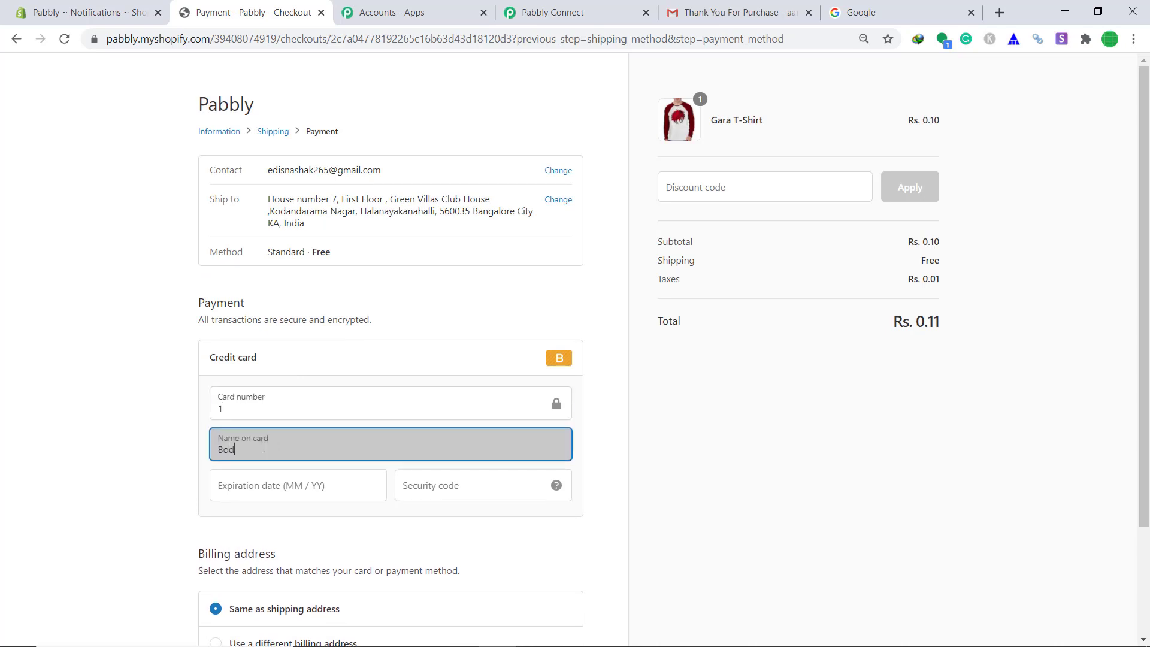
{"action": "type", "text": "gus Gateway"}
{"action": "left_click", "coordinate": [254, 483]}
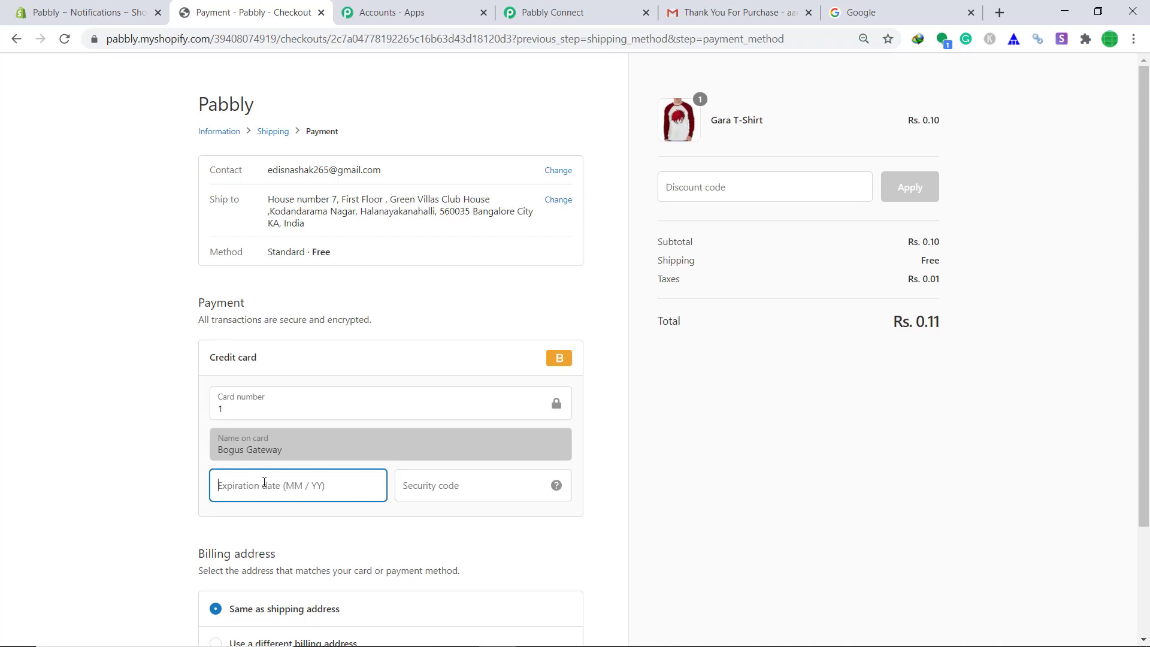
{"action": "type", "text": "10 / "}
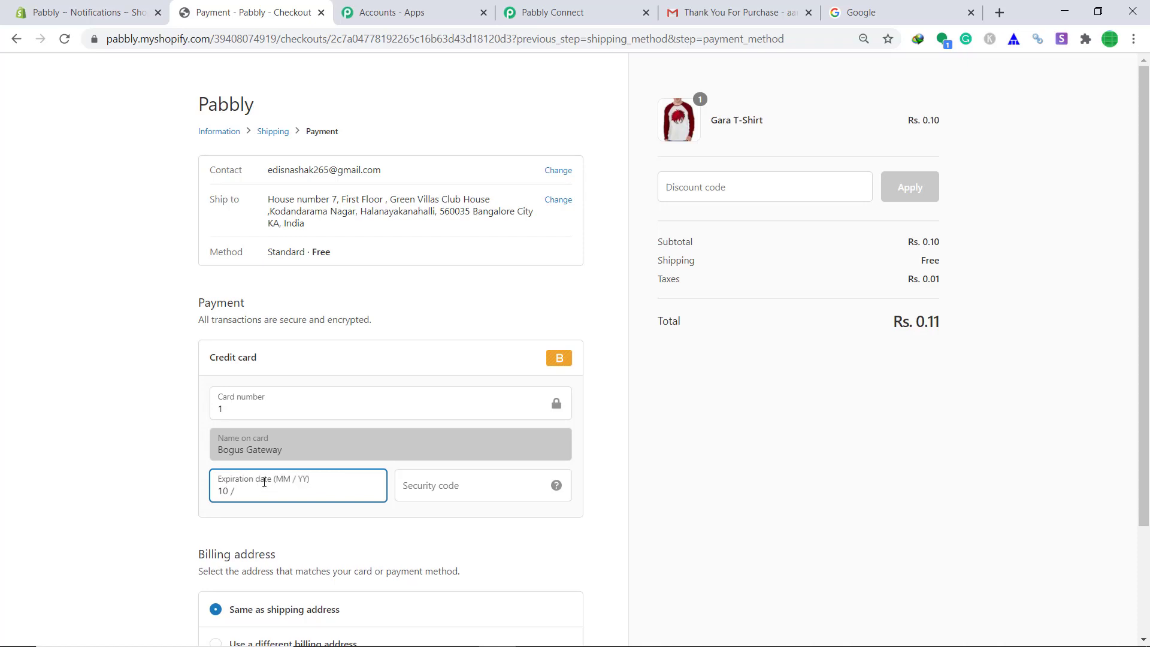
{"action": "type", "text": "34"}
{"action": "left_click", "coordinate": [424, 490]}
{"action": "type", "text": "989"}
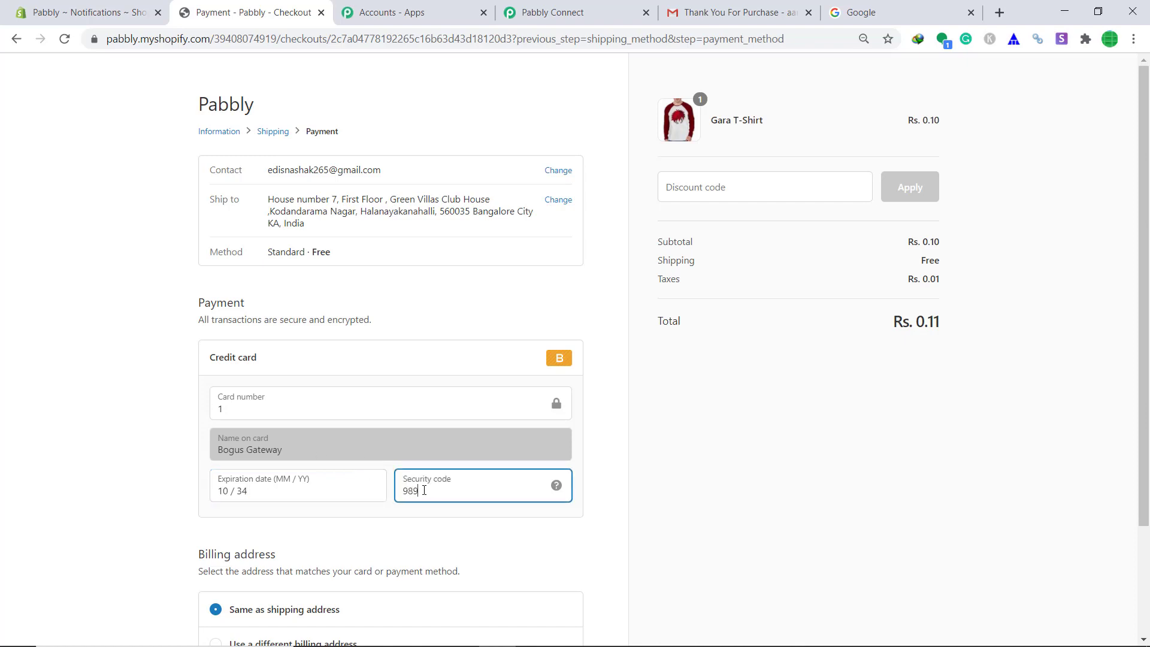
{"action": "scroll", "coordinate": [434, 504], "scroll_direction": "down", "scroll_amount": 3}
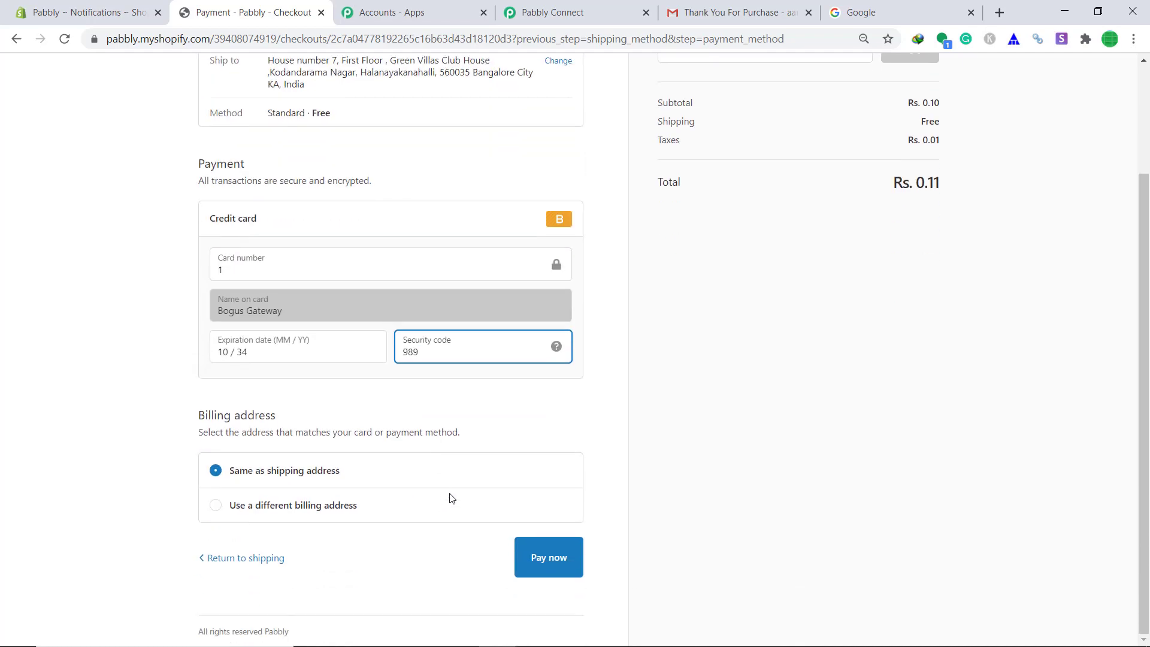
{"action": "left_click", "coordinate": [551, 558]}
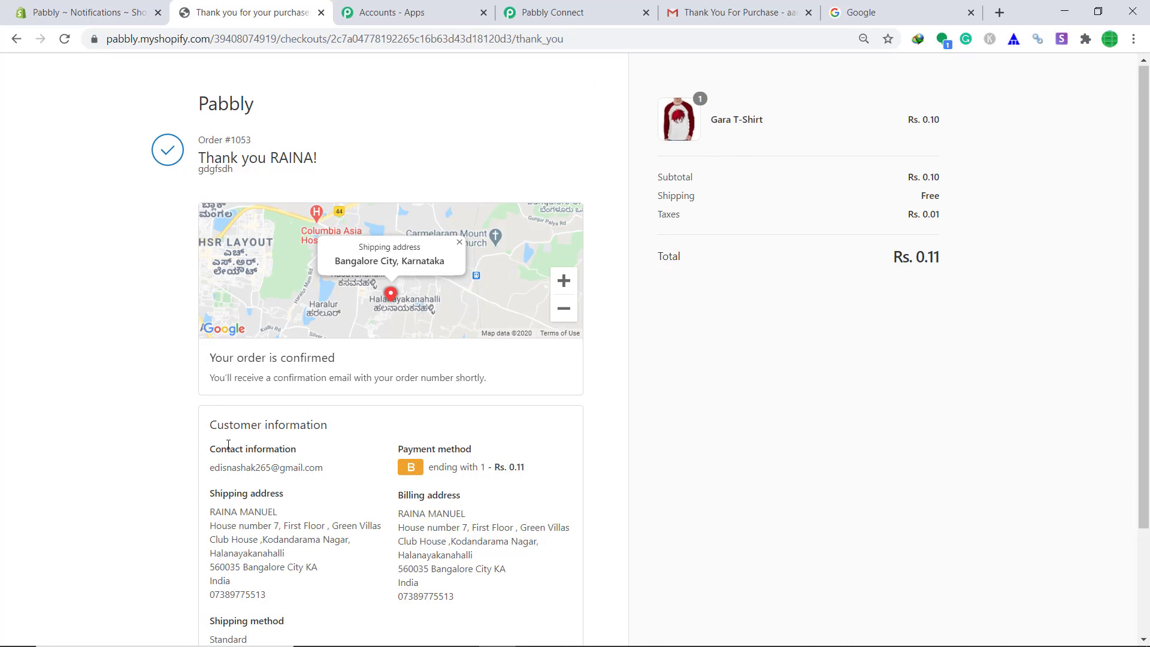
{"action": "left_click_drag", "start_coordinate": [209, 468], "coordinate": [328, 476]}
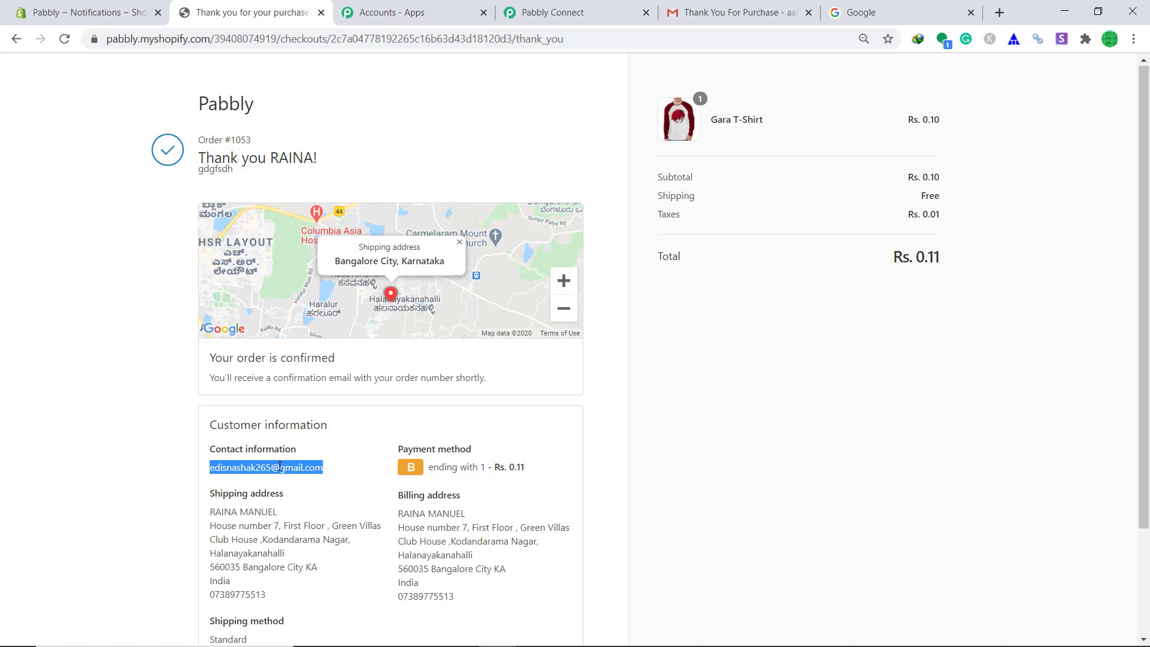
Switch to the customer's Google account and open the Gara T-Shirt 'Thank You For Purchase' email.
{"action": "left_click", "coordinate": [863, 9]}
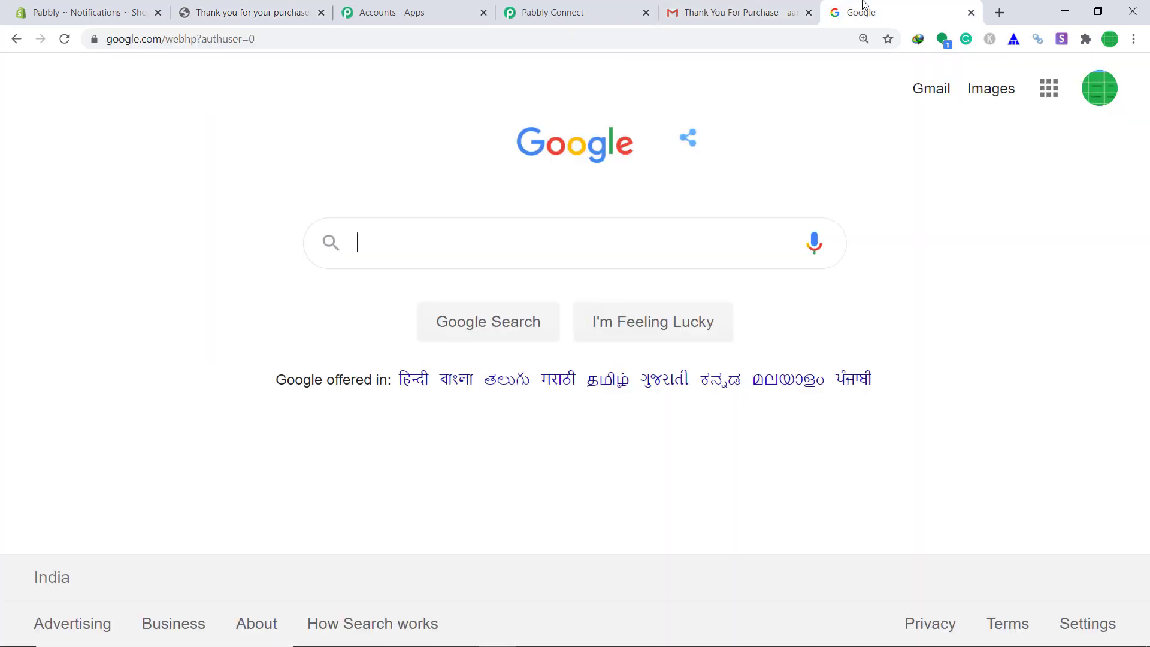
{"action": "left_click", "coordinate": [1100, 88]}
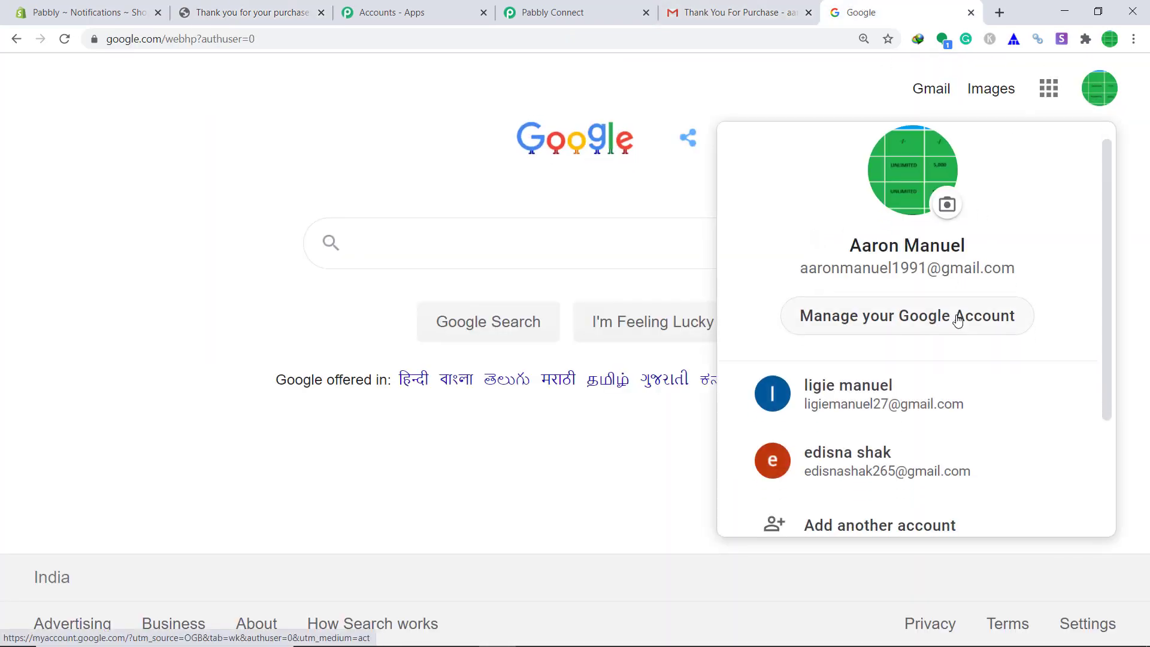
{"action": "scroll", "coordinate": [898, 333], "scroll_direction": "down", "scroll_amount": 2}
{"action": "left_click", "coordinate": [825, 341]}
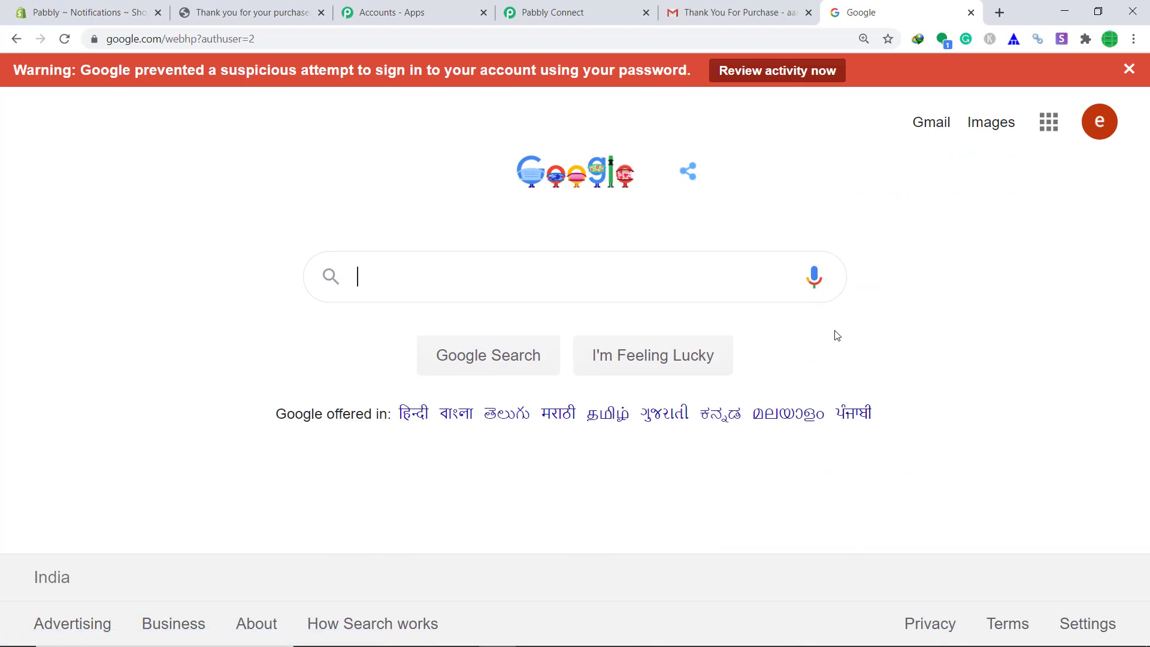
{"action": "left_click", "coordinate": [936, 123]}
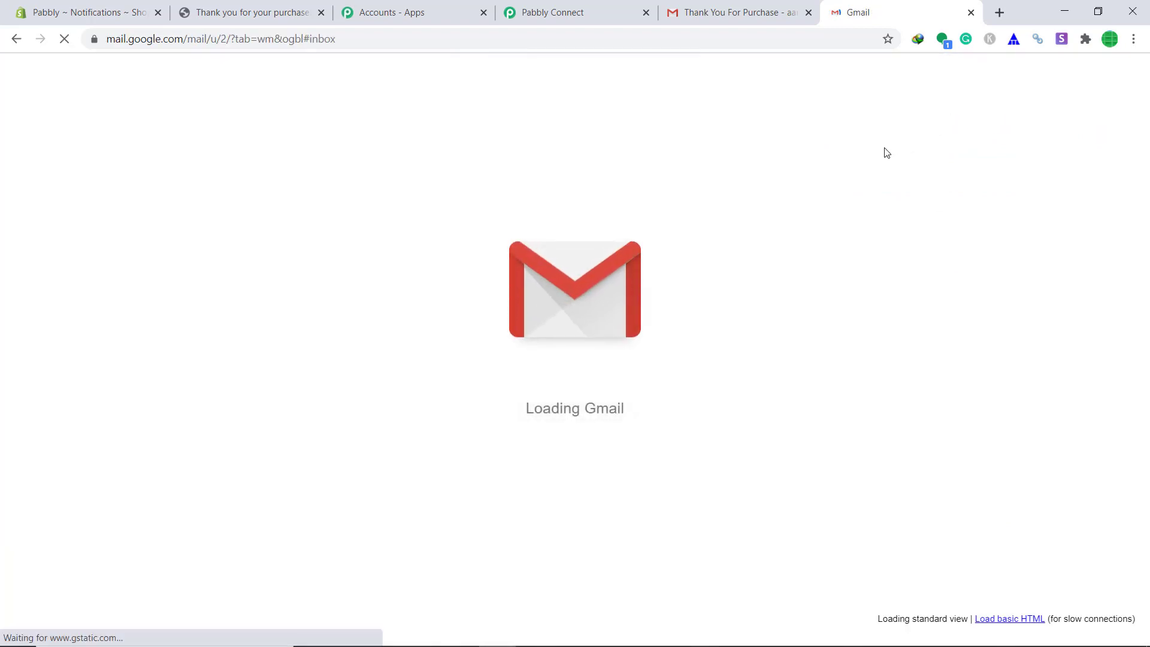
{"action": "left_click", "coordinate": [475, 207]}
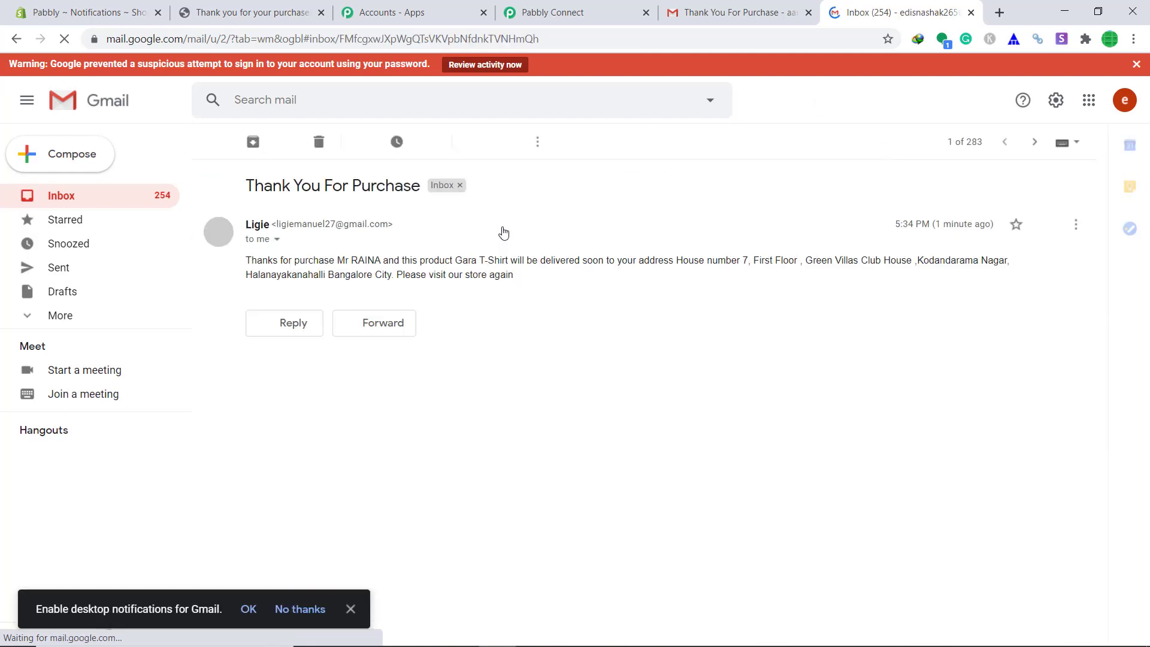